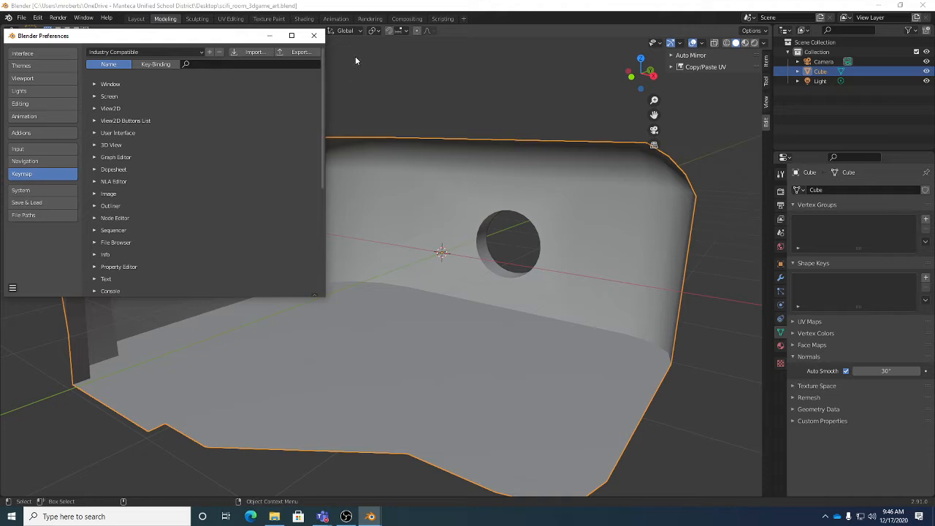
Step: Close the Preferences window to return to the room model
{"action": "left_click", "coordinate": [313, 36]}
{"action": "middle_click_drag", "start_coordinate": [409, 322], "coordinate": [417, 284]}
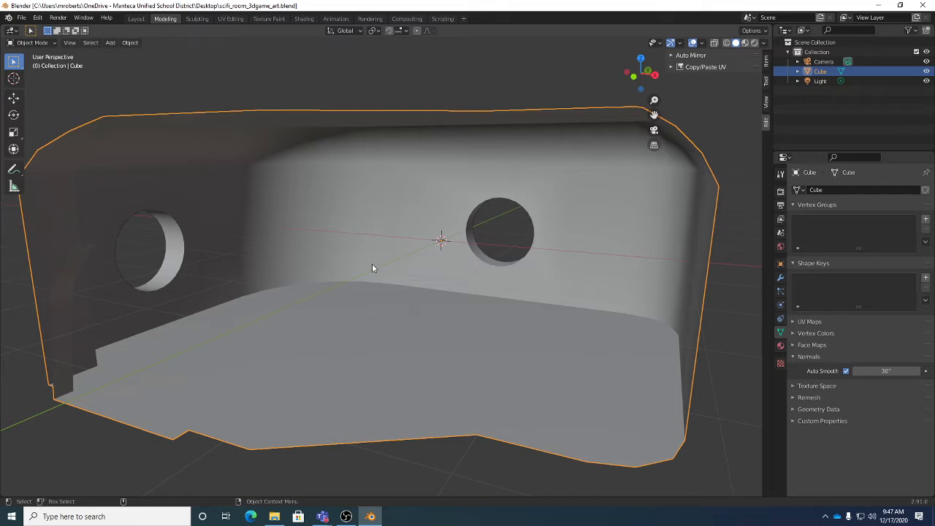
Step: Append the Cube.001 mesh from scifi_room_table_3dgame_art.blend on the Desktop into the room scene
{"action": "left_click", "coordinate": [23, 18]}
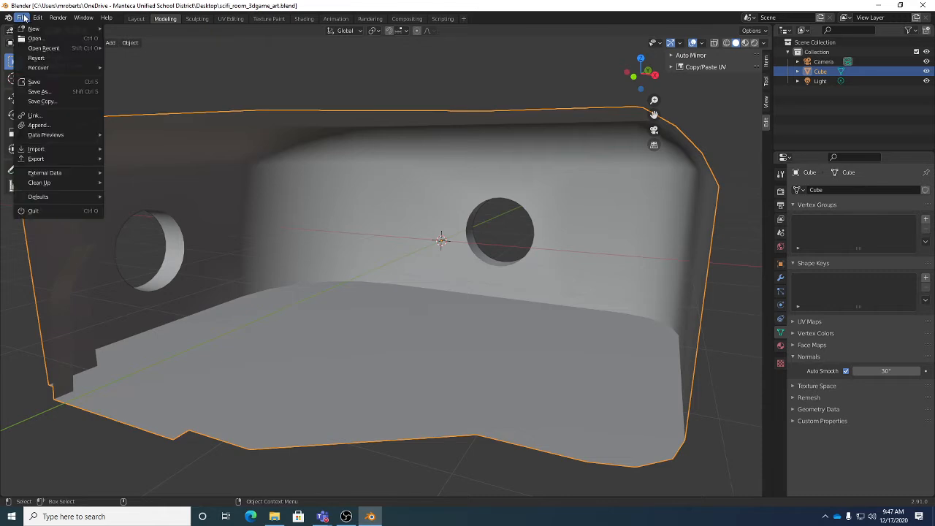
{"action": "left_click", "coordinate": [51, 127]}
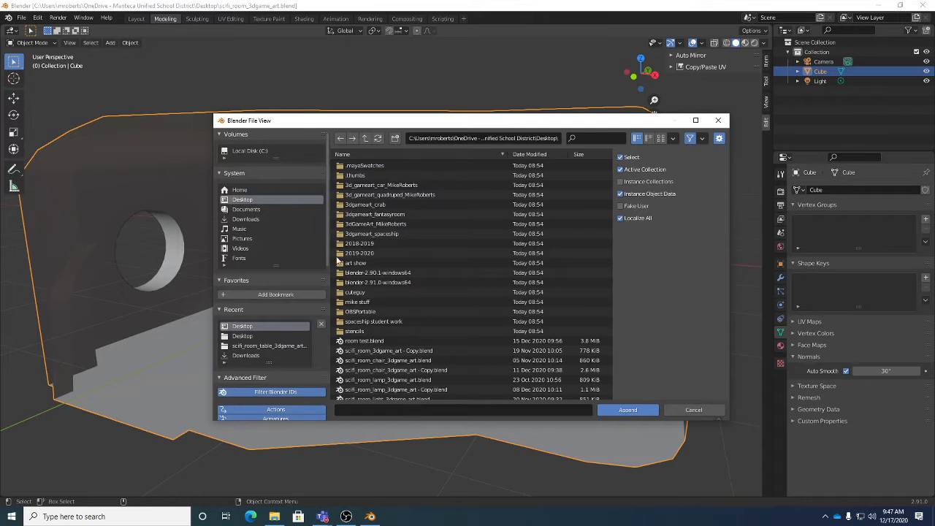
{"action": "scroll", "coordinate": [446, 352], "scroll_direction": "down", "scroll_amount": 1}
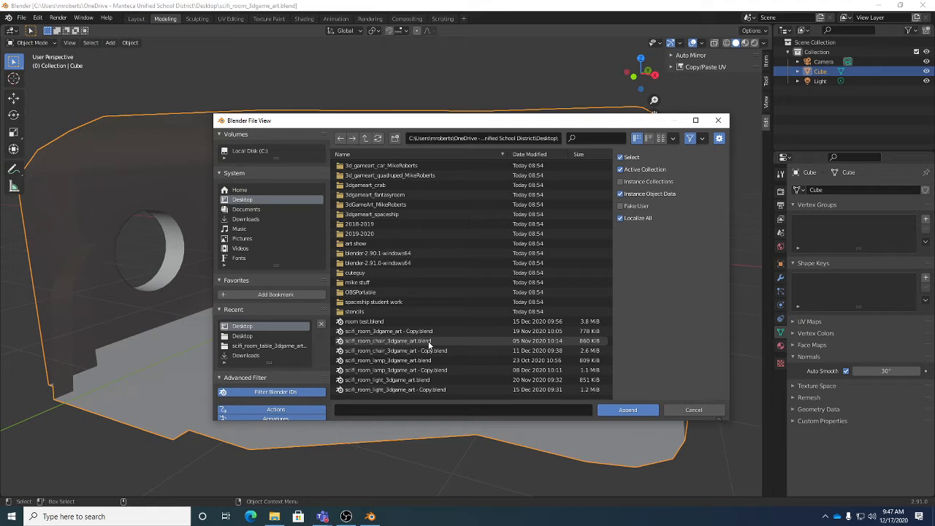
{"action": "scroll", "coordinate": [430, 343], "scroll_direction": "down", "scroll_amount": 2}
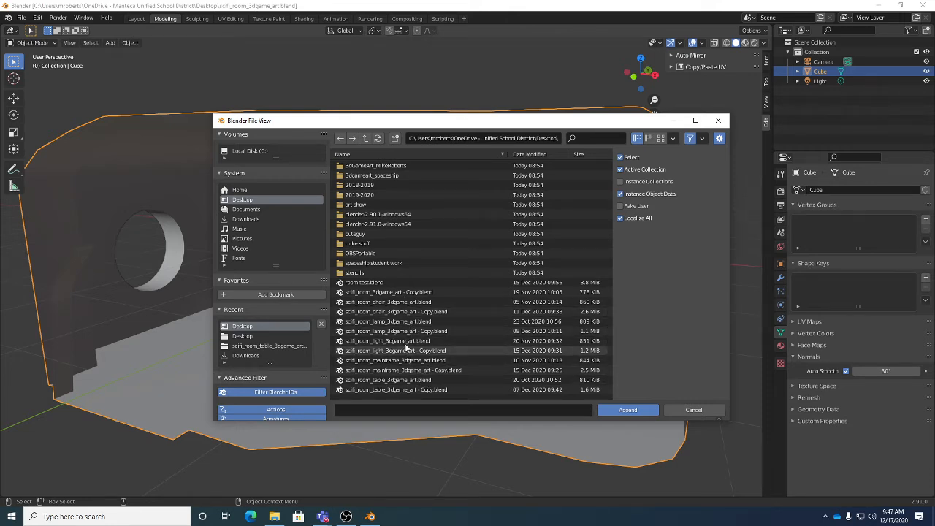
{"action": "scroll", "coordinate": [391, 363], "scroll_direction": "down", "scroll_amount": 1}
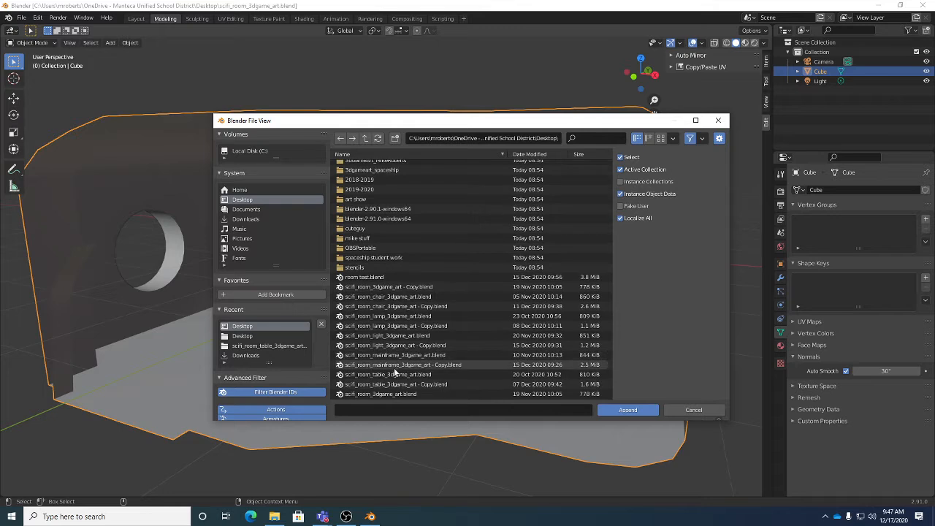
{"action": "left_click", "coordinate": [390, 374]}
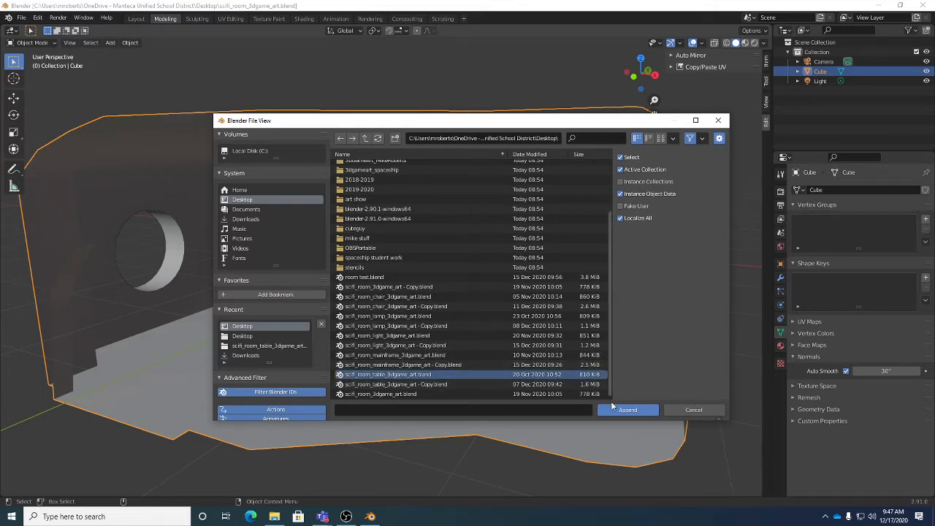
{"action": "left_click", "coordinate": [617, 411]}
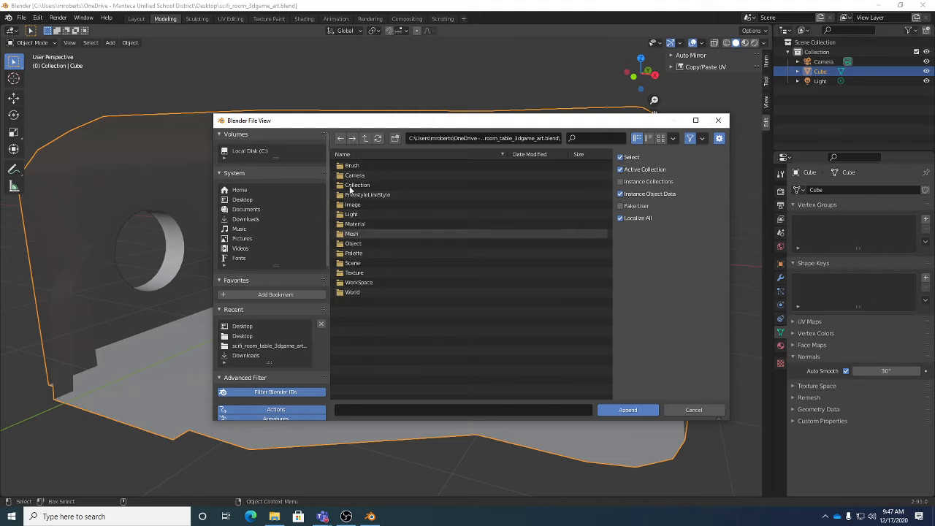
{"action": "left_click", "coordinate": [351, 233]}
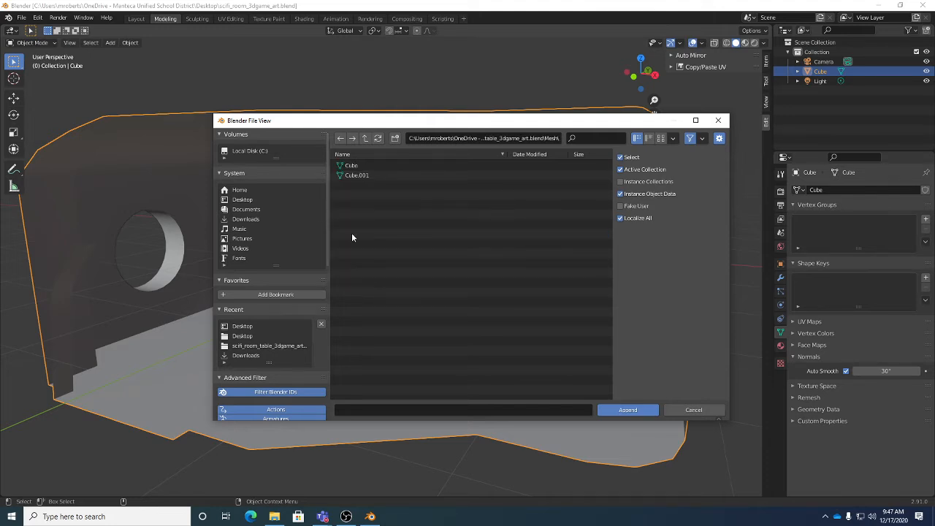
{"action": "left_click", "coordinate": [355, 176]}
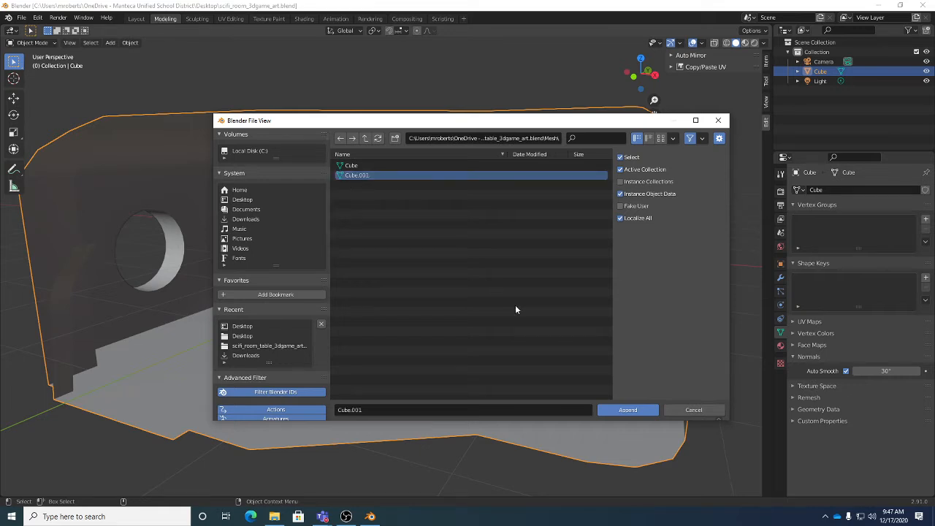
{"action": "left_click", "coordinate": [629, 410]}
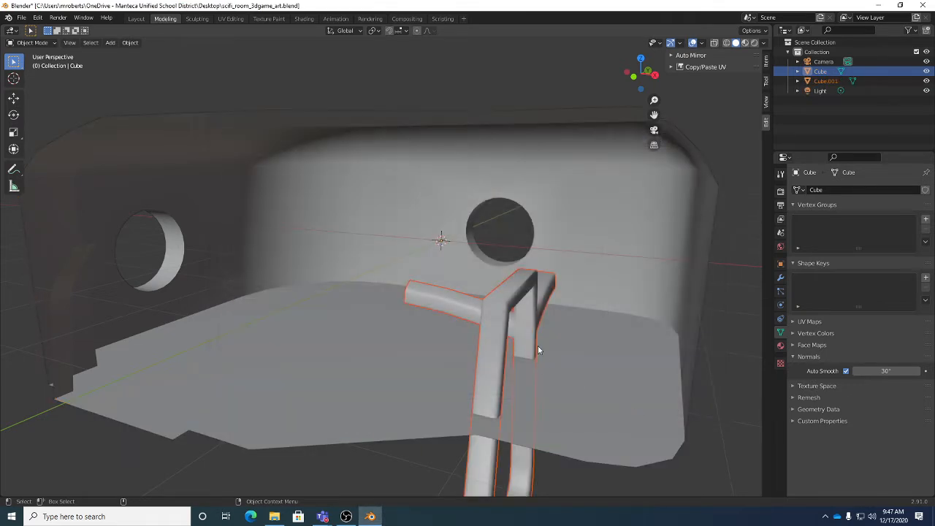
Step: Delete the appended table-leg mesh from the room scene
{"action": "scroll", "coordinate": [422, 318], "scroll_direction": "down", "scroll_amount": 5}
{"action": "middle_click_drag", "start_coordinate": [433, 314], "coordinate": [455, 318]}
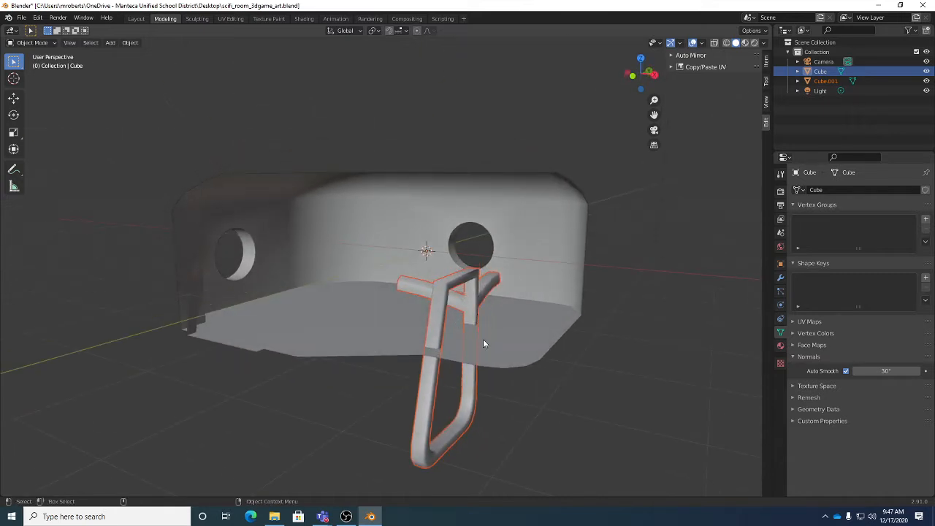
{"action": "key", "text": "Delete"}
Step: Append the Cube mesh from scifi_room_table_3dgame_art.blend, inspect the tabletop in the room, and delete it
{"action": "left_click", "coordinate": [21, 18]}
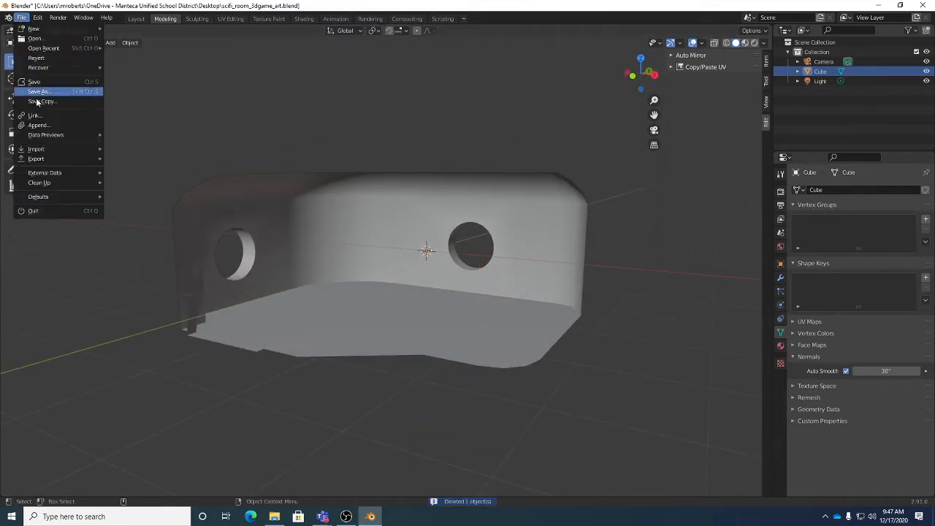
{"action": "left_click", "coordinate": [58, 125]}
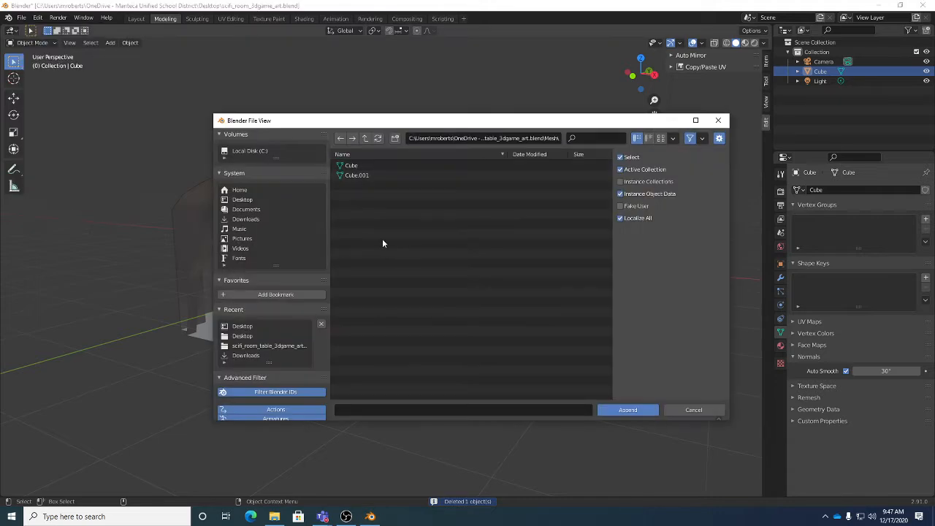
{"action": "left_click", "coordinate": [350, 165]}
{"action": "left_click", "coordinate": [624, 411]}
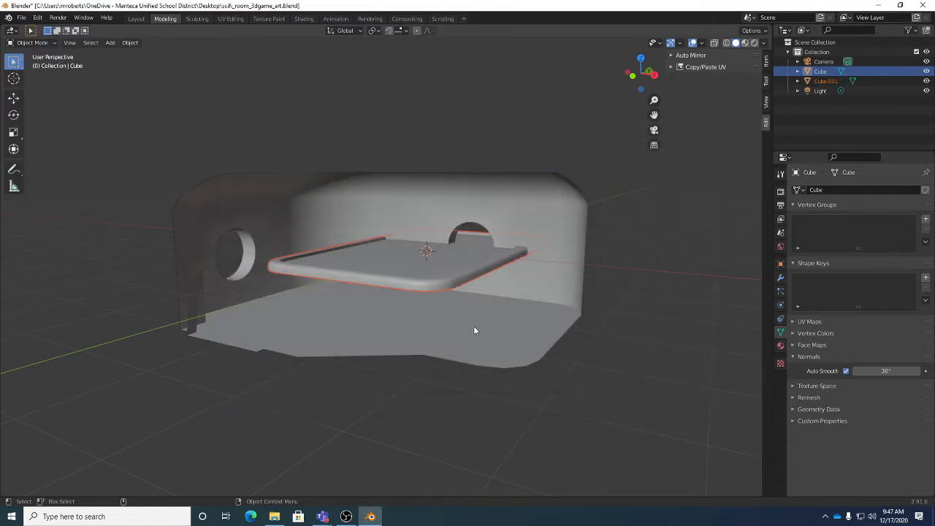
{"action": "middle_click_drag", "start_coordinate": [474, 328], "coordinate": [545, 267]}
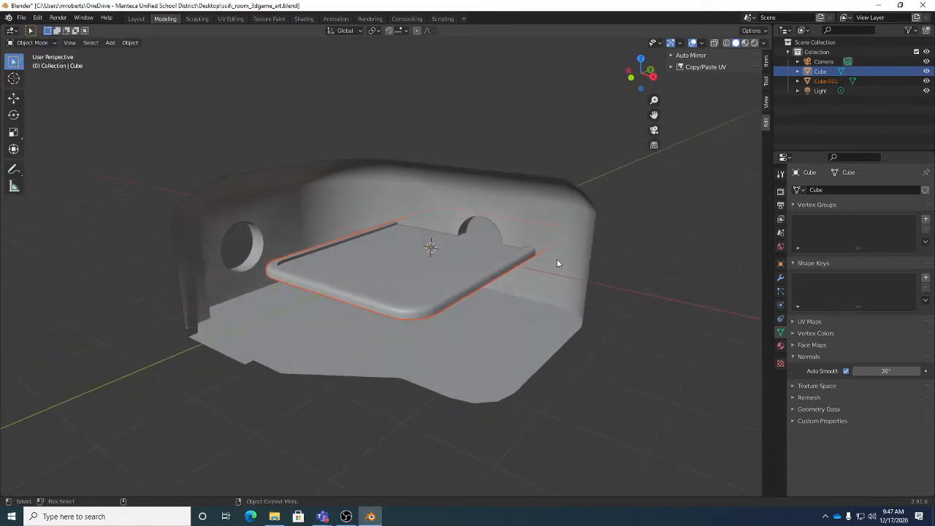
{"action": "key", "text": "Delete"}
Step: Append the Sphere mesh from scifi_room_light_3dgame_art.blend on the Desktop into the room scene
{"action": "left_click", "coordinate": [18, 18]}
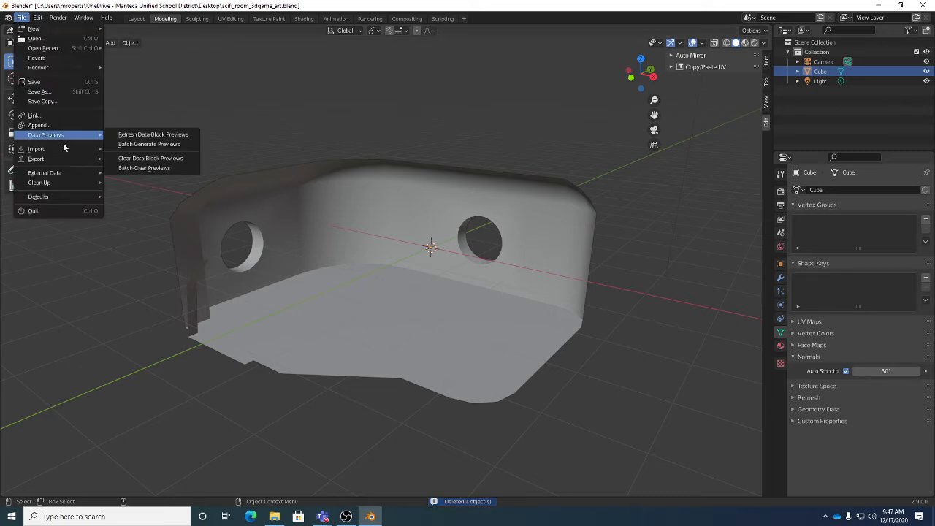
{"action": "left_click", "coordinate": [56, 123]}
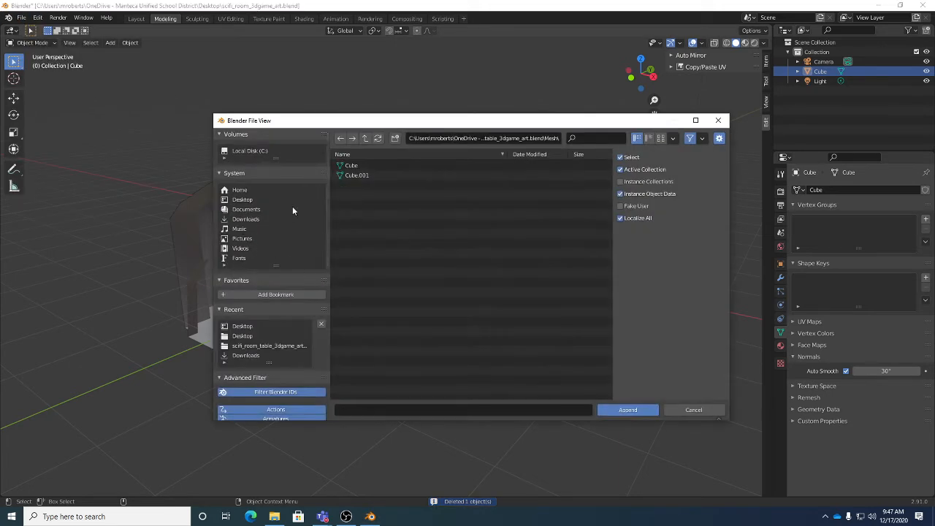
{"action": "left_click", "coordinate": [366, 138]}
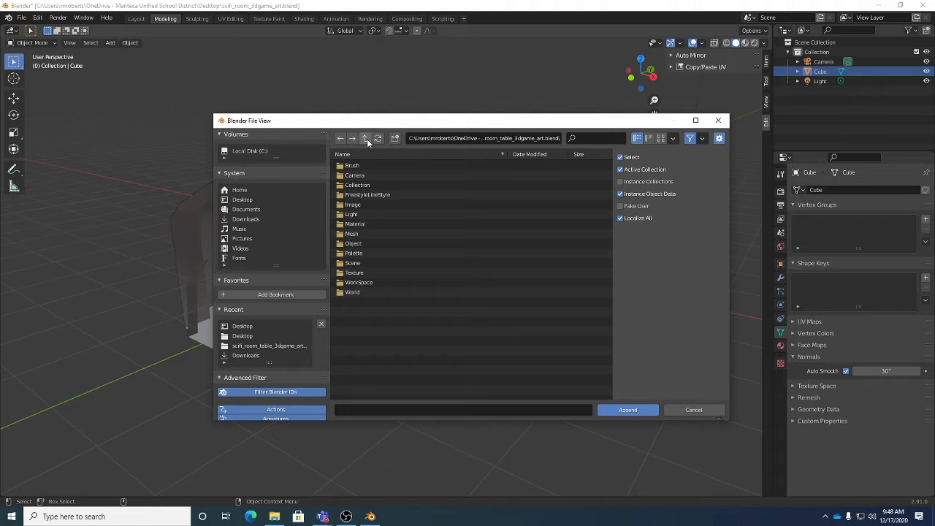
{"action": "left_click", "coordinate": [366, 139]}
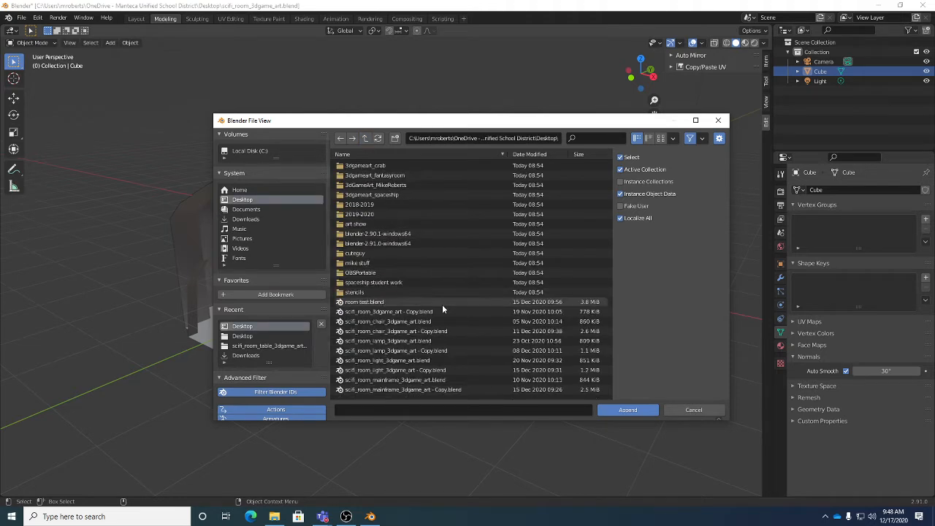
{"action": "scroll", "coordinate": [442, 306], "scroll_direction": "down", "scroll_amount": 3}
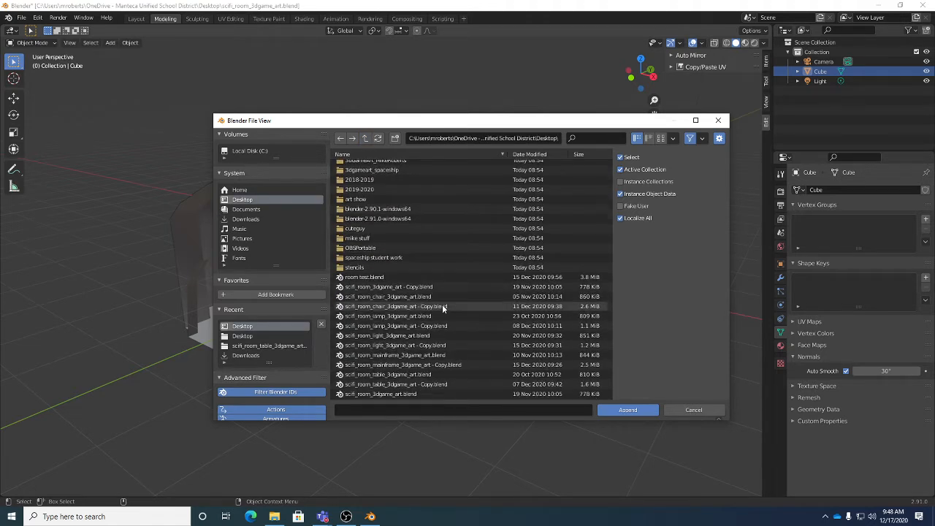
{"action": "left_click", "coordinate": [409, 376]}
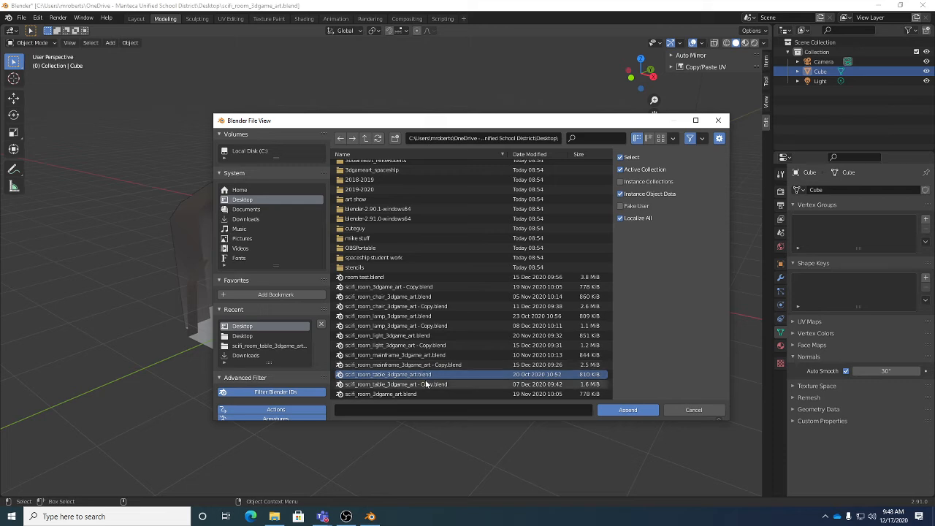
{"action": "left_click", "coordinate": [394, 335]}
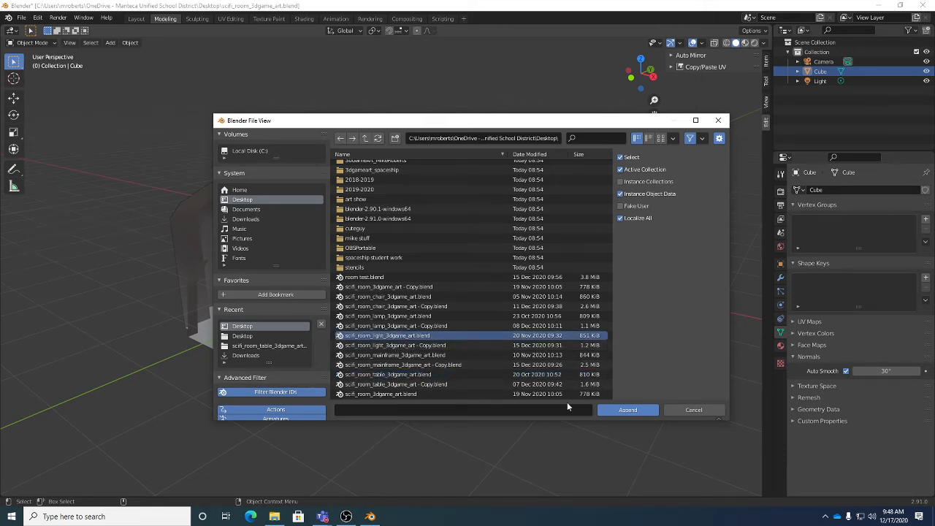
{"action": "left_click", "coordinate": [624, 411]}
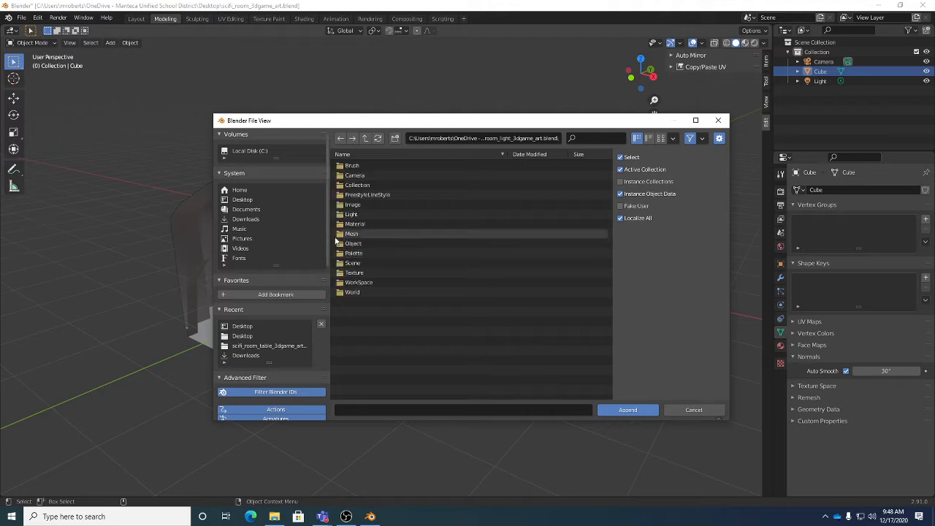
{"action": "left_click", "coordinate": [341, 234]}
{"action": "left_click", "coordinate": [353, 165]}
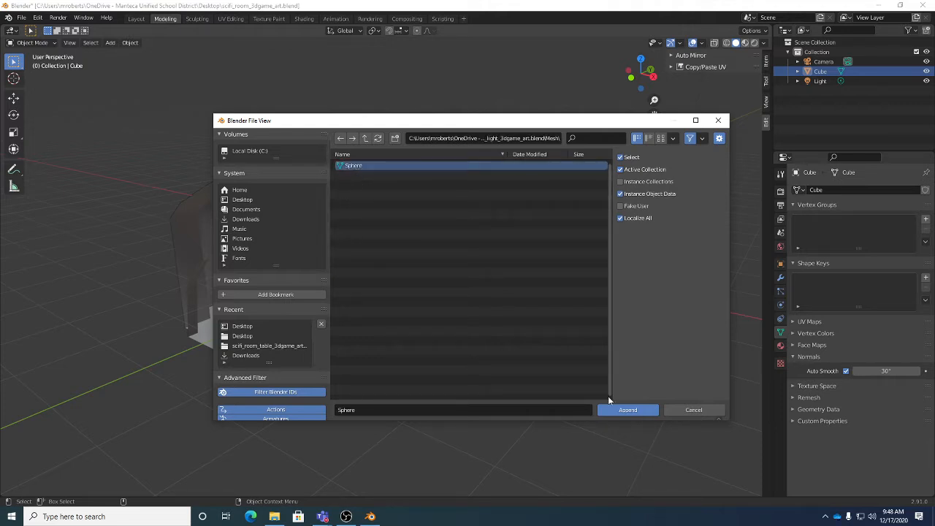
{"action": "left_click", "coordinate": [641, 410]}
{"action": "middle_click_drag", "start_coordinate": [417, 298], "coordinate": [438, 300]}
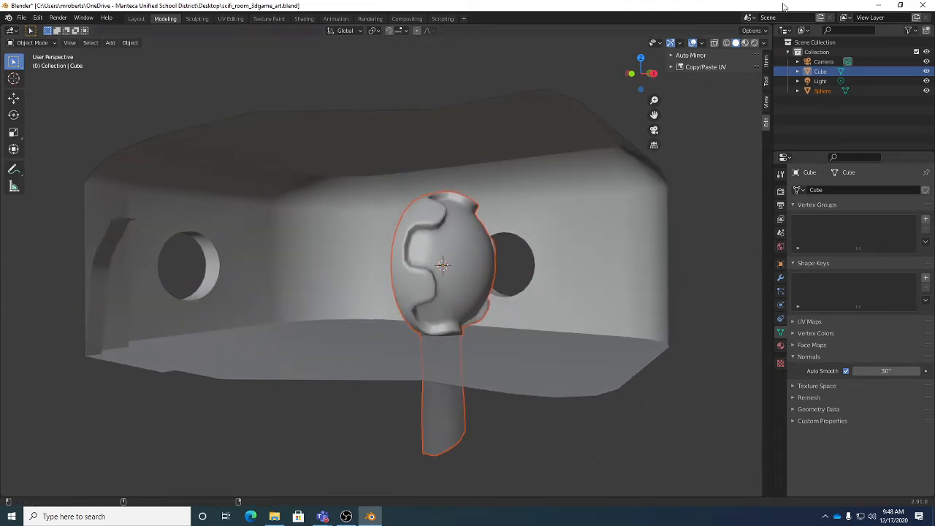
Step: Check the room and light in Material Preview shading, and return the viewport to Solid shading
{"action": "left_click", "coordinate": [745, 43]}
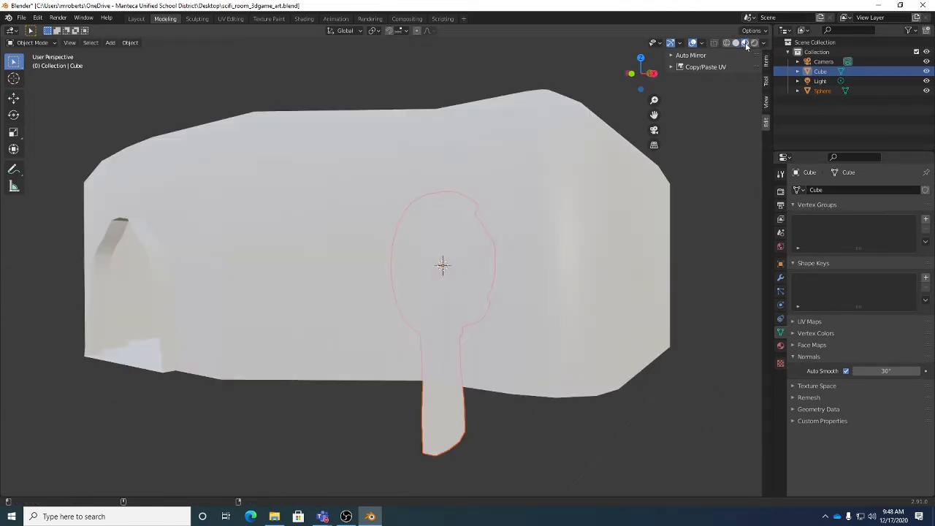
{"action": "mouse_move", "coordinate": [319, 310]}
{"action": "middle_mouse_down"}
{"action": "mouse_move", "coordinate": [390, 305]}
{"action": "mouse_move", "coordinate": [378, 300]}
{"action": "mouse_move", "coordinate": [394, 287]}
{"action": "mouse_move", "coordinate": [371, 293]}
{"action": "mouse_move", "coordinate": [594, 174]}
{"action": "middle_mouse_up"}
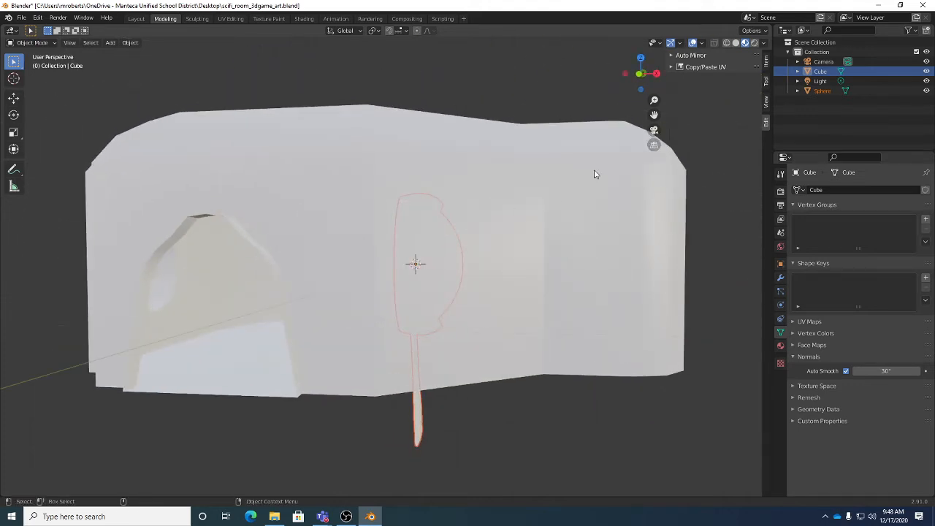
{"action": "left_click", "coordinate": [736, 42]}
Step: Move the appended light from the room's centre toward the side wall with the round window
{"action": "key", "text": "shift+space"}
{"action": "key", "text": "g"}
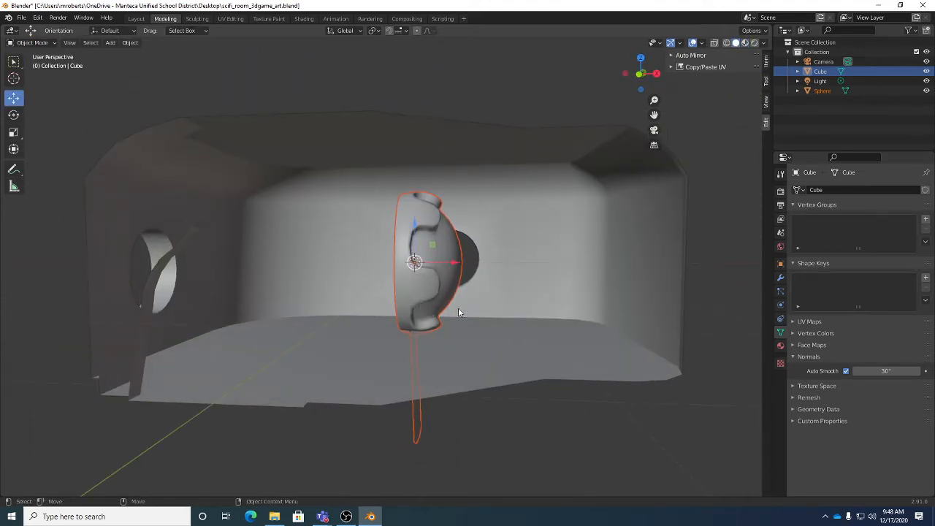
{"action": "key", "text": "g"}
{"action": "left_click", "coordinate": [314, 292]}
Step: Scale the light down uniformly to wall-lamp size, smaller than the round window beside it
{"action": "scroll", "coordinate": [335, 306], "scroll_direction": "up", "scroll_amount": 3}
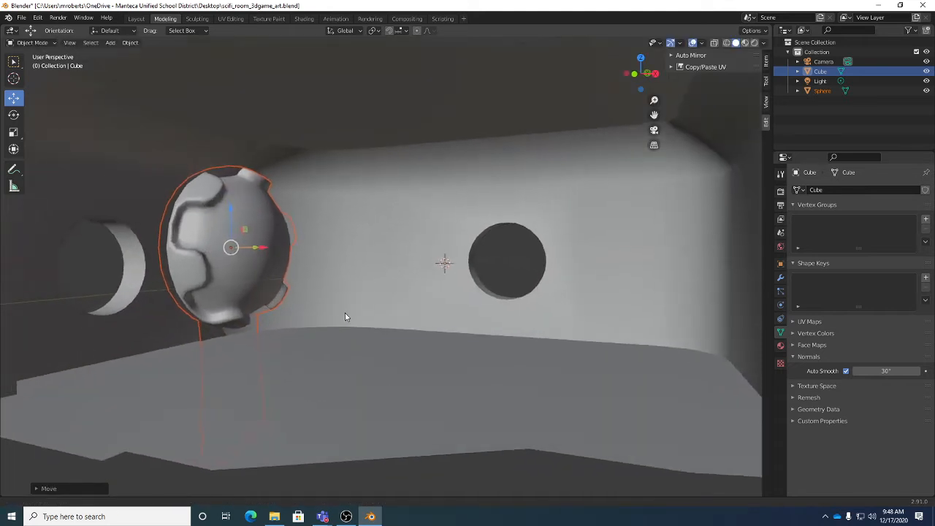
{"action": "key", "text": "s"}
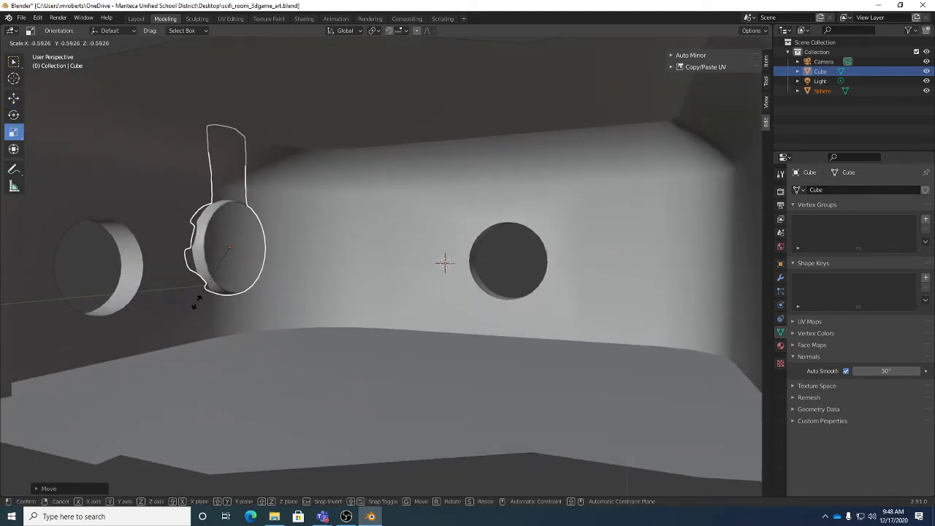
{"action": "left_click", "coordinate": [237, 267]}
{"action": "key", "text": "s"}
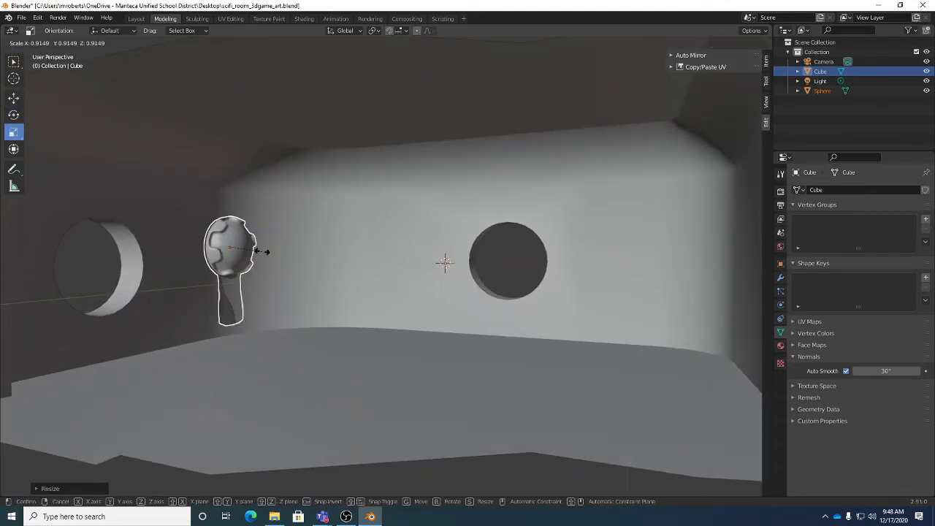
{"action": "left_click", "coordinate": [258, 257]}
{"action": "middle_click_drag", "start_coordinate": [255, 271], "coordinate": [381, 275]}
{"action": "key", "text": "s"}
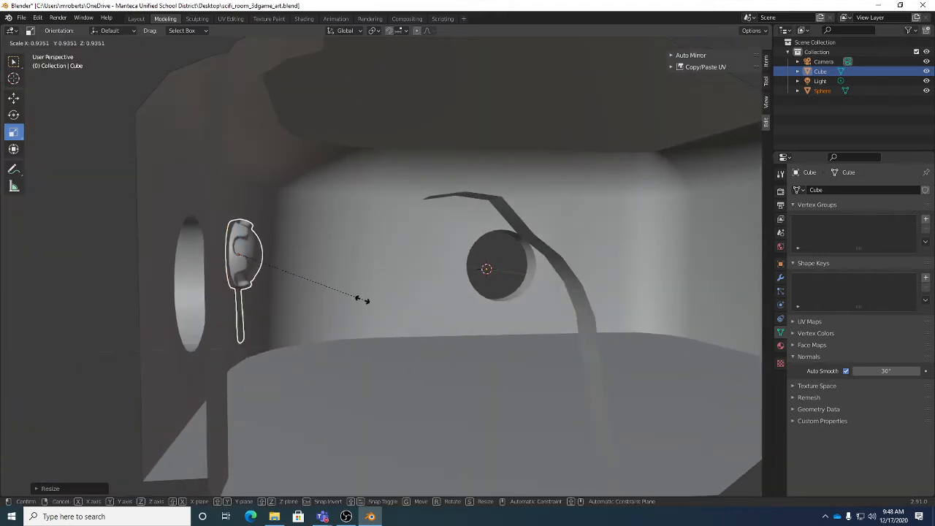
{"action": "left_click", "coordinate": [315, 316]}
{"action": "middle_click_drag", "start_coordinate": [315, 317], "coordinate": [206, 284]}
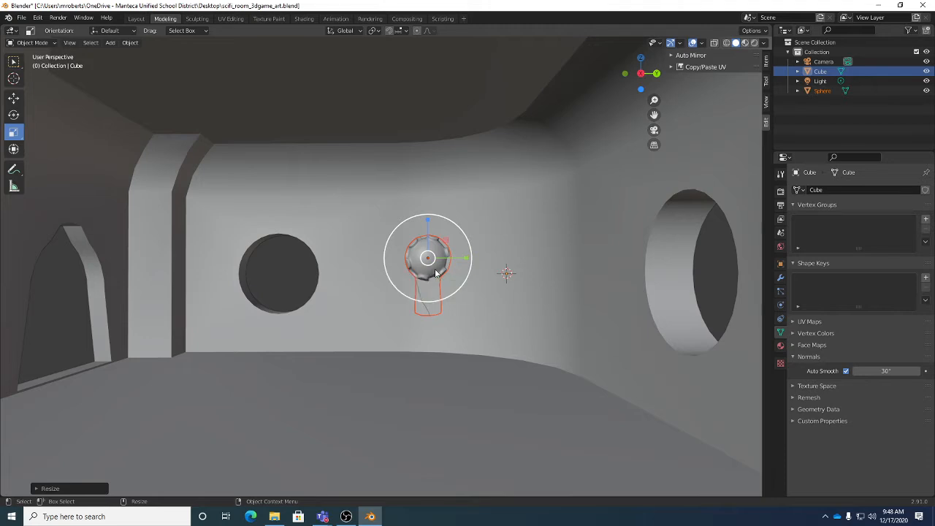
Step: Duplicate the wall light and place the copy about 0.85 m away along the wall, toward the round window
{"action": "key", "text": "shift+d"}
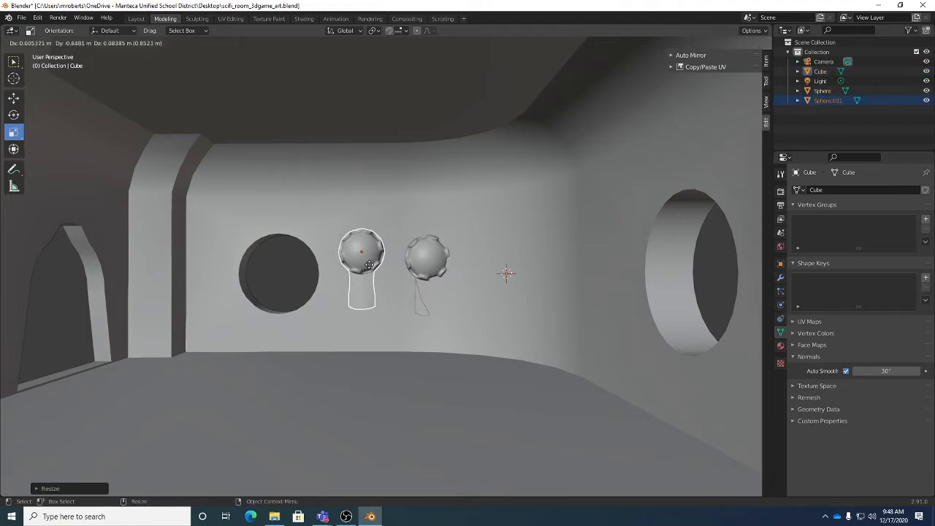
{"action": "left_click", "coordinate": [357, 278]}
{"action": "middle_click_drag", "start_coordinate": [356, 277], "coordinate": [440, 285]}
{"action": "key", "text": "w"}
{"action": "scroll", "coordinate": [401, 277], "scroll_direction": "down", "scroll_amount": 2}
{"action": "middle_click_drag", "start_coordinate": [377, 270], "coordinate": [351, 270]}
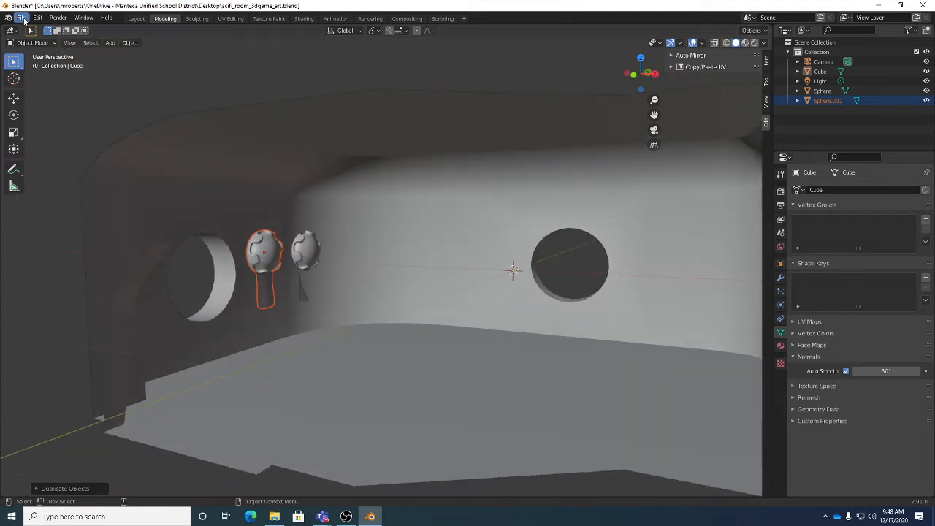
Step: Append the Cube.001 mesh from scifi_room_table_3dgame_art.blend on the Desktop into the room scene
{"action": "left_click", "coordinate": [21, 17]}
{"action": "left_click", "coordinate": [39, 125]}
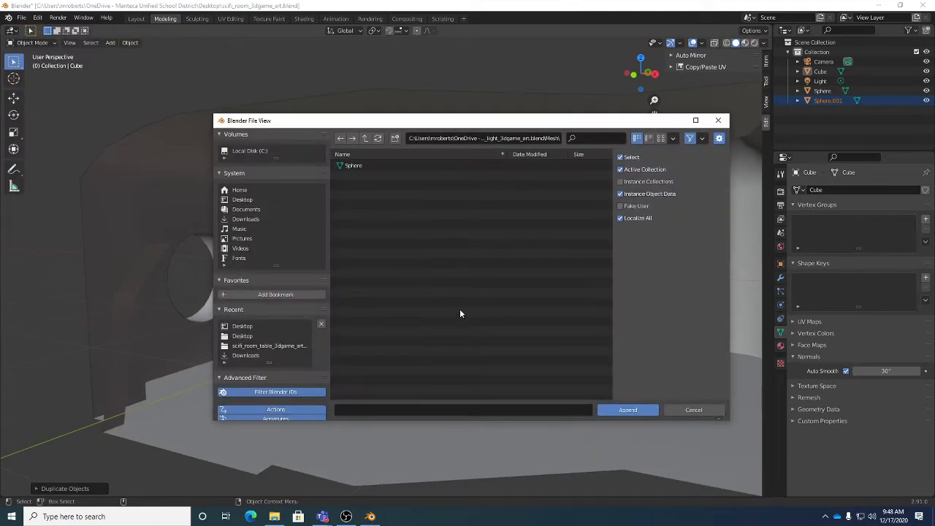
{"action": "left_click", "coordinate": [366, 143]}
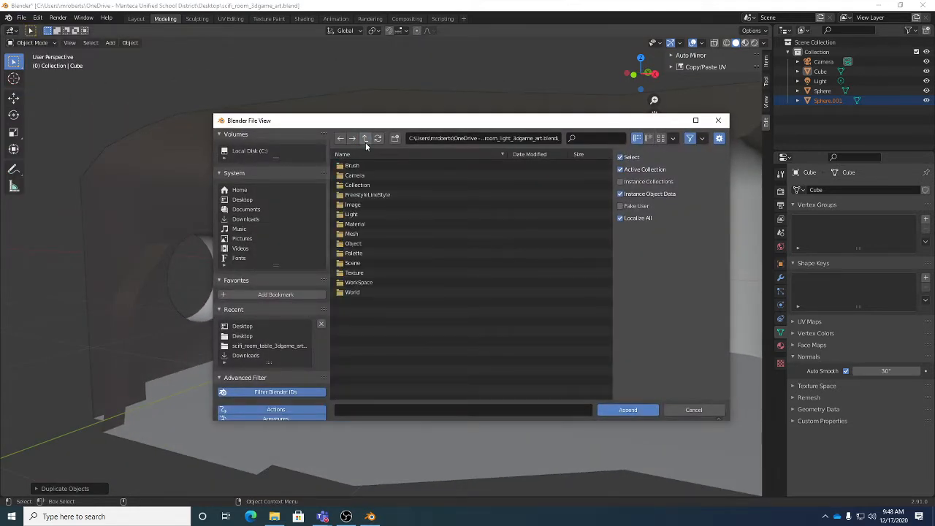
{"action": "left_click", "coordinate": [365, 142]}
{"action": "scroll", "coordinate": [414, 335], "scroll_direction": "down", "scroll_amount": 3}
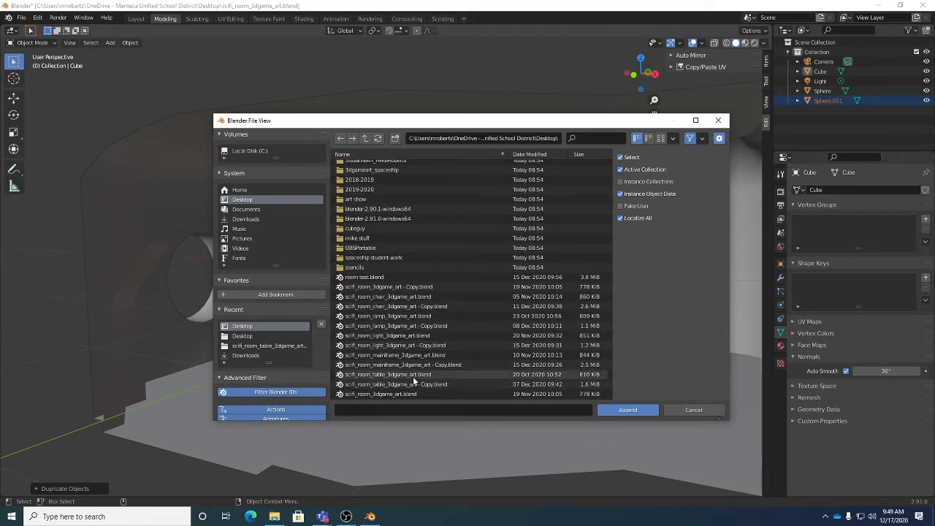
{"action": "left_click", "coordinate": [414, 379]}
{"action": "left_click", "coordinate": [619, 407]}
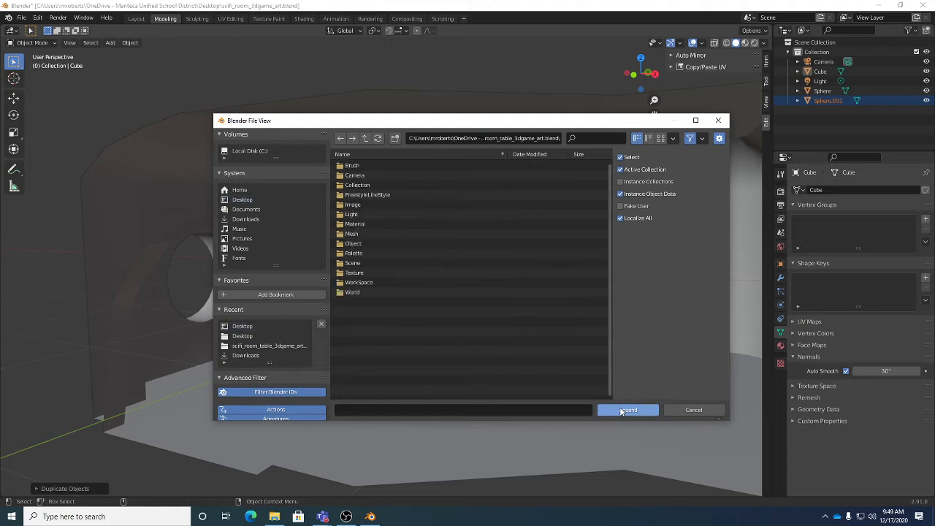
{"action": "left_click", "coordinate": [351, 234]}
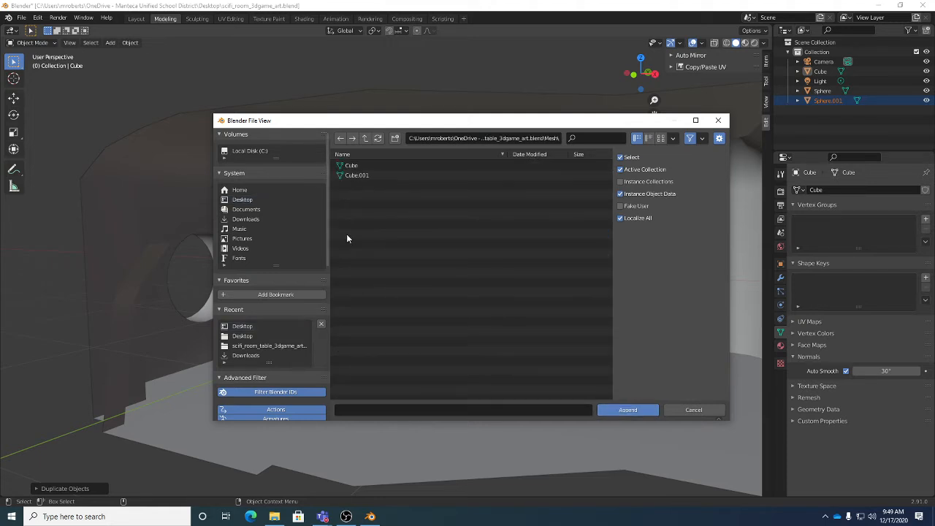
{"action": "left_click", "coordinate": [360, 176]}
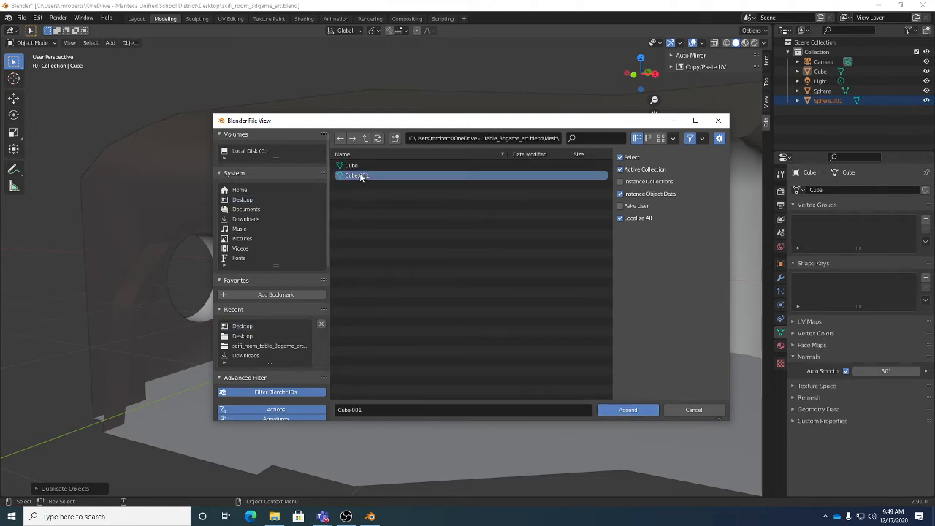
{"action": "left_click", "coordinate": [640, 410]}
{"action": "scroll", "coordinate": [617, 381], "scroll_direction": "down", "scroll_amount": 5}
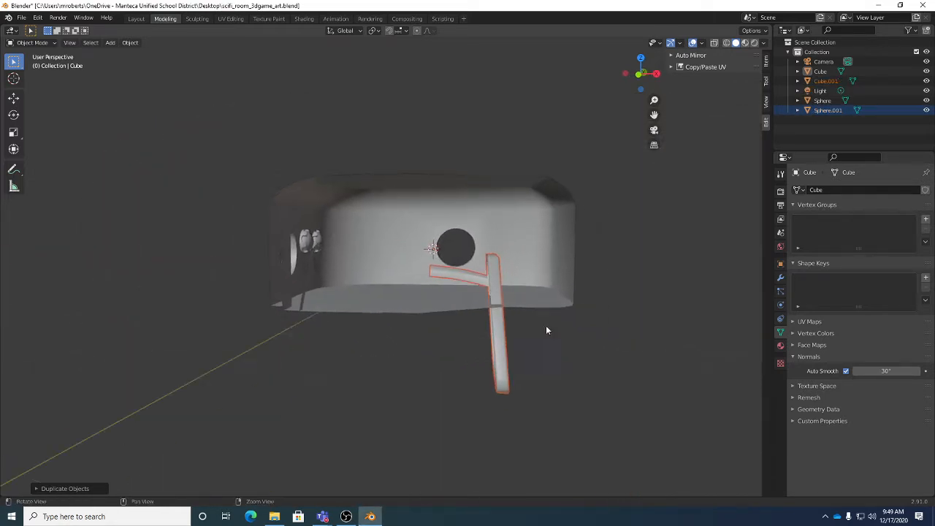
{"action": "middle_click_drag", "start_coordinate": [546, 330], "coordinate": [514, 336]}
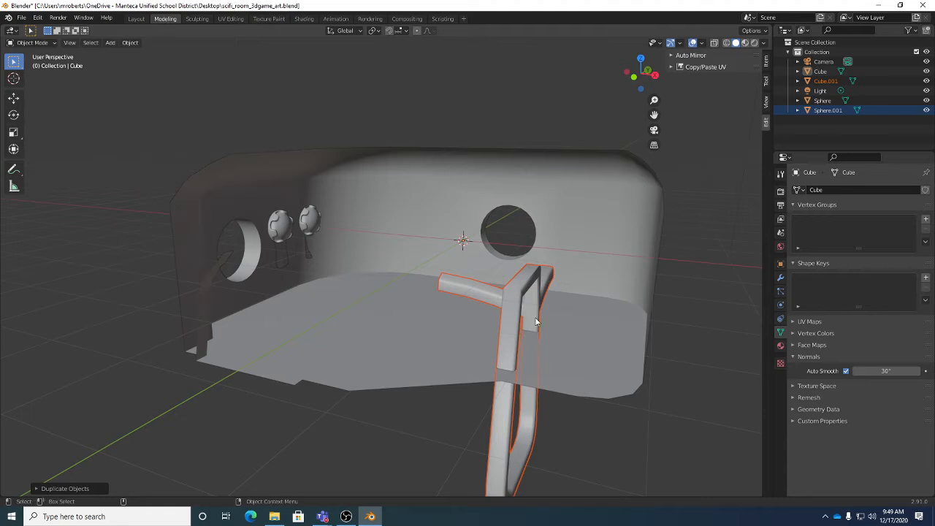
Step: Append the Cube mesh from the same table file as the tabletop
{"action": "left_click", "coordinate": [22, 18]}
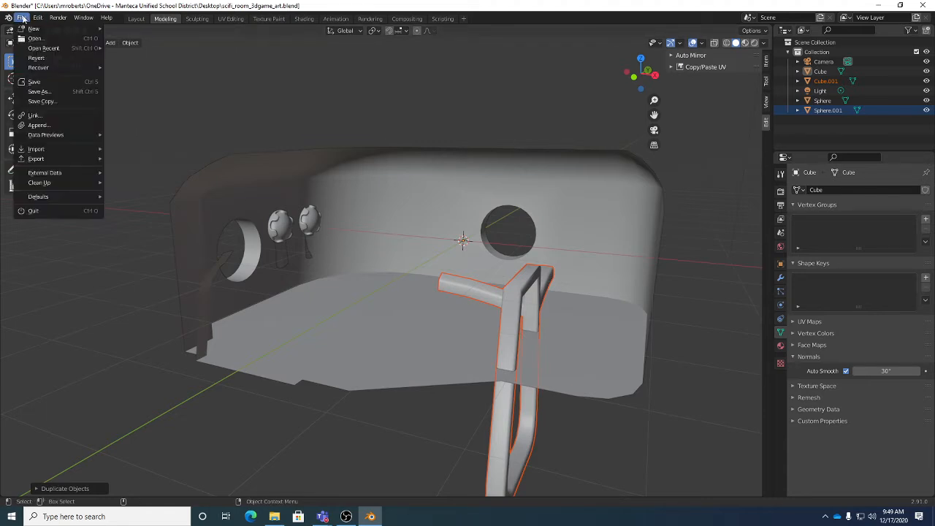
{"action": "left_click", "coordinate": [47, 126]}
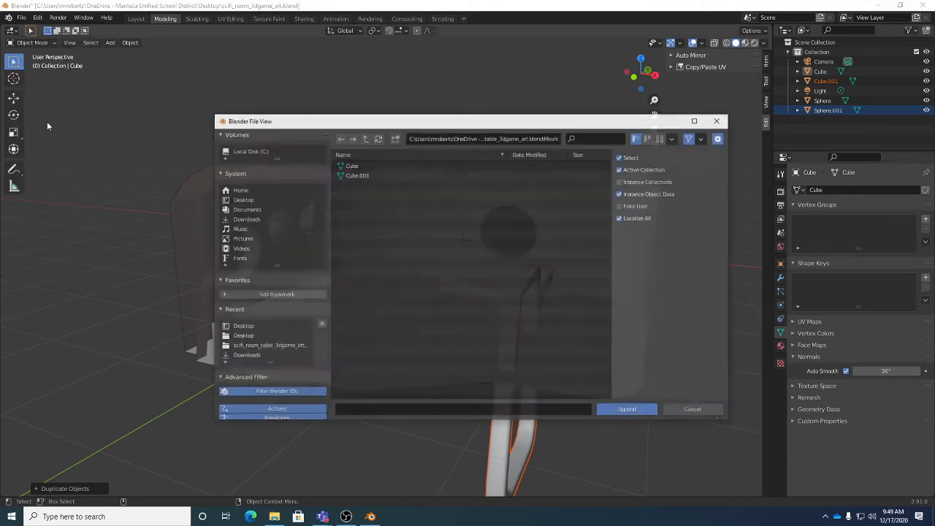
{"action": "left_click", "coordinate": [347, 170]}
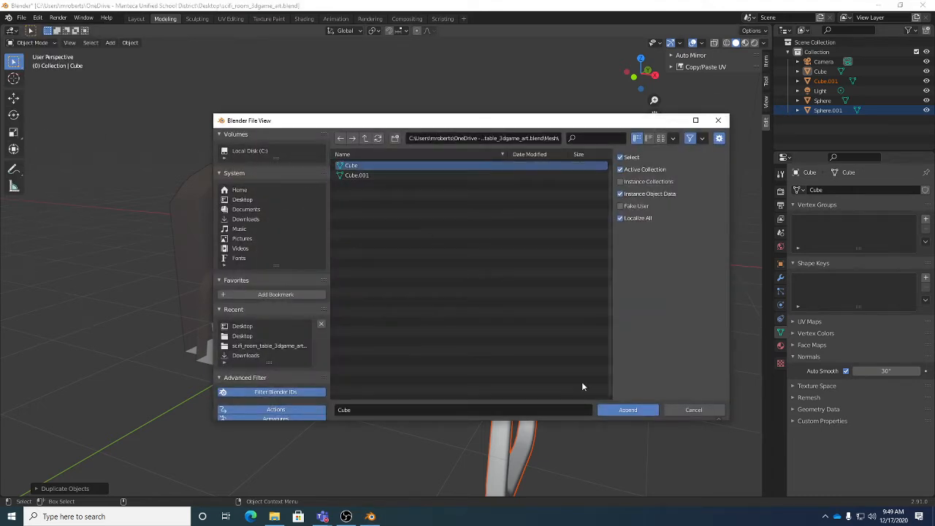
{"action": "left_click", "coordinate": [627, 410]}
{"action": "middle_click_drag", "start_coordinate": [495, 339], "coordinate": [475, 324]}
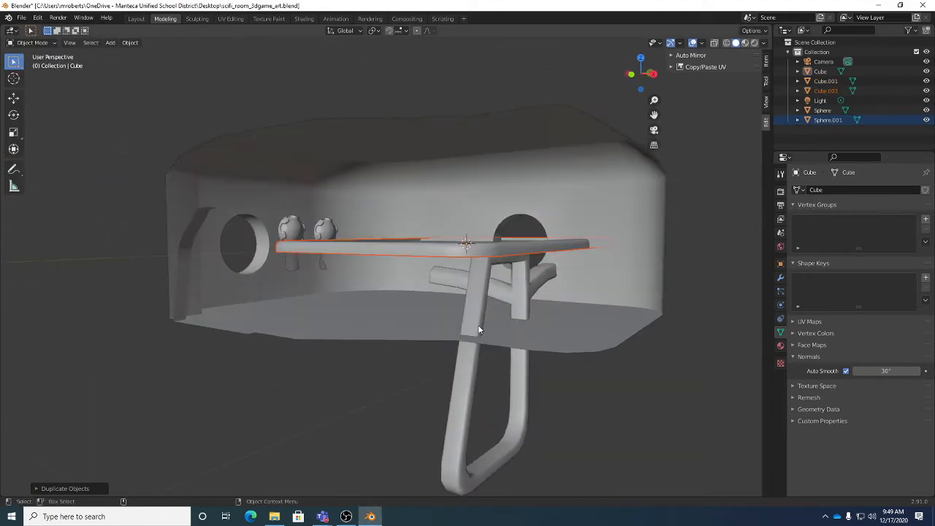
Step: Add a Mirror modifier on the X and Y axes to the table leg and apply it
{"action": "left_click", "coordinate": [467, 382]}
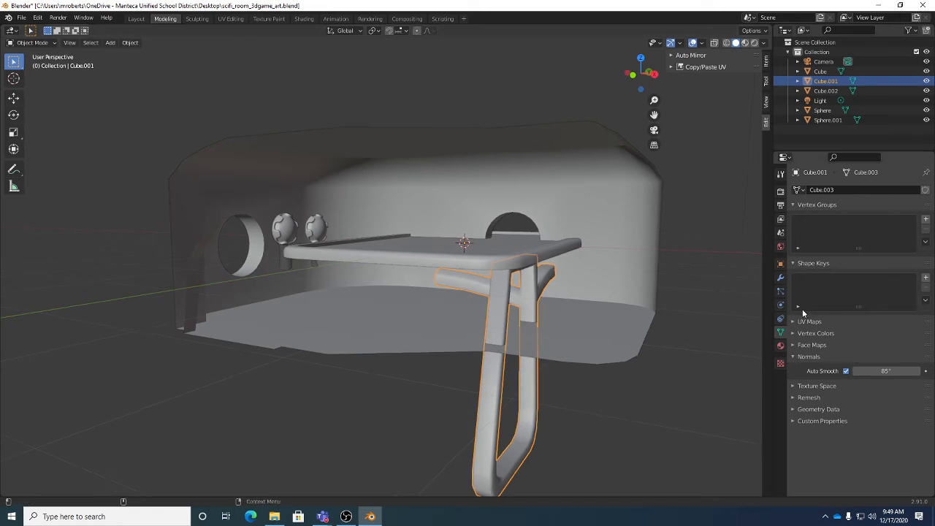
{"action": "left_click", "coordinate": [779, 278]}
{"action": "left_click", "coordinate": [807, 190]}
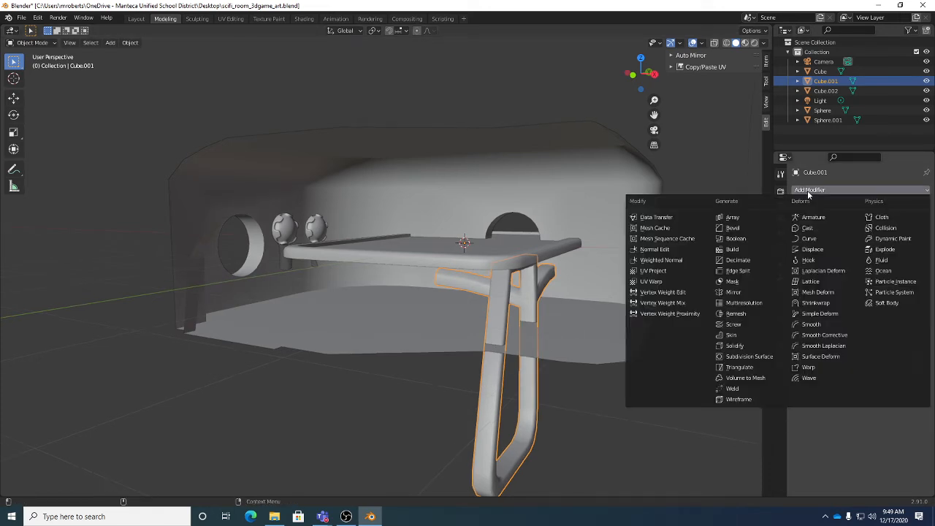
{"action": "left_click", "coordinate": [738, 296]}
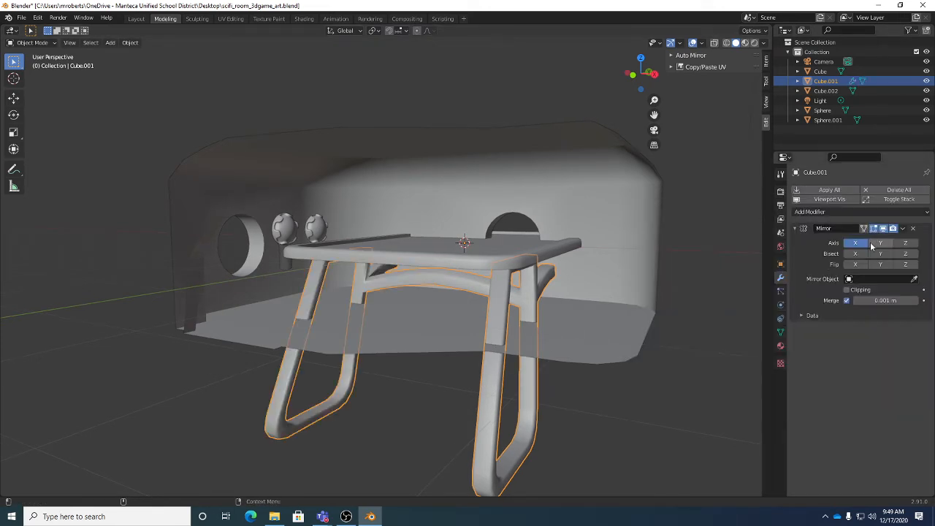
{"action": "left_click", "coordinate": [904, 243]}
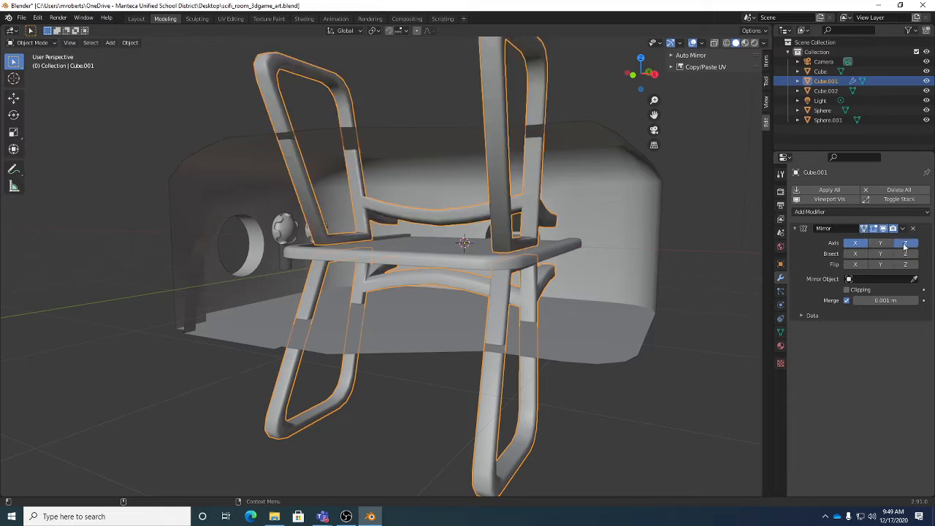
{"action": "left_click", "coordinate": [880, 243]}
{"action": "left_click", "coordinate": [905, 243]}
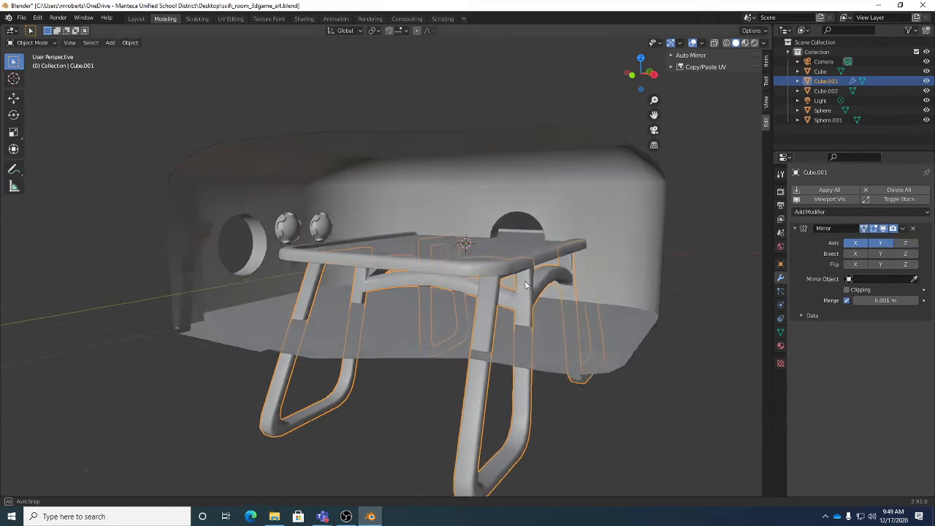
{"action": "left_click", "coordinate": [840, 190]}
Step: Join the mirrored table legs and the tabletop into one object, with the tabletop active
{"action": "middle_click_drag", "start_coordinate": [552, 257], "coordinate": [499, 280]}
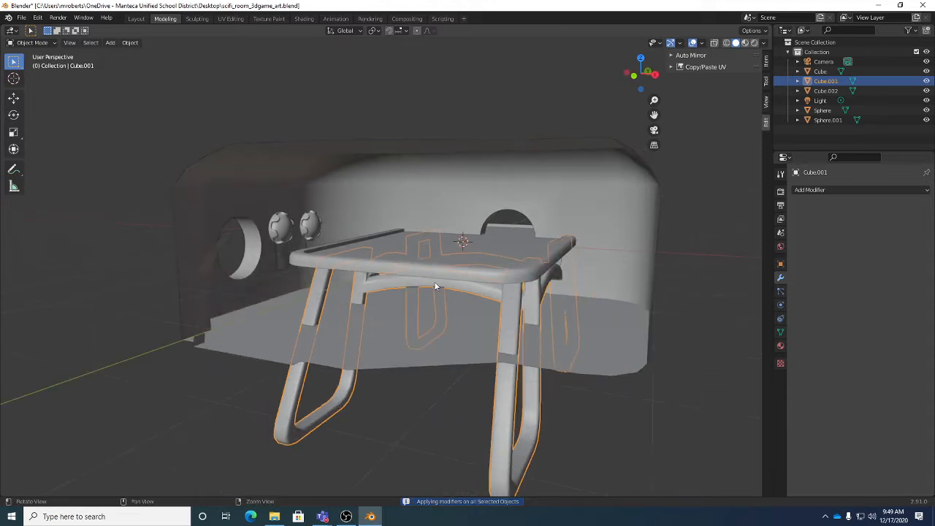
{"action": "left_click", "coordinate": [499, 280], "text": "shift"}
{"action": "right_click", "coordinate": [701, 300]}
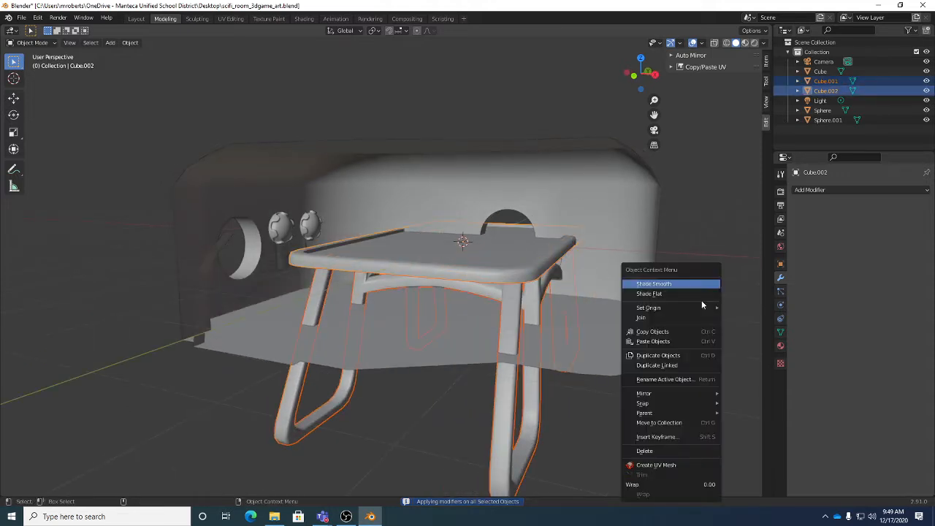
{"action": "left_click", "coordinate": [684, 318]}
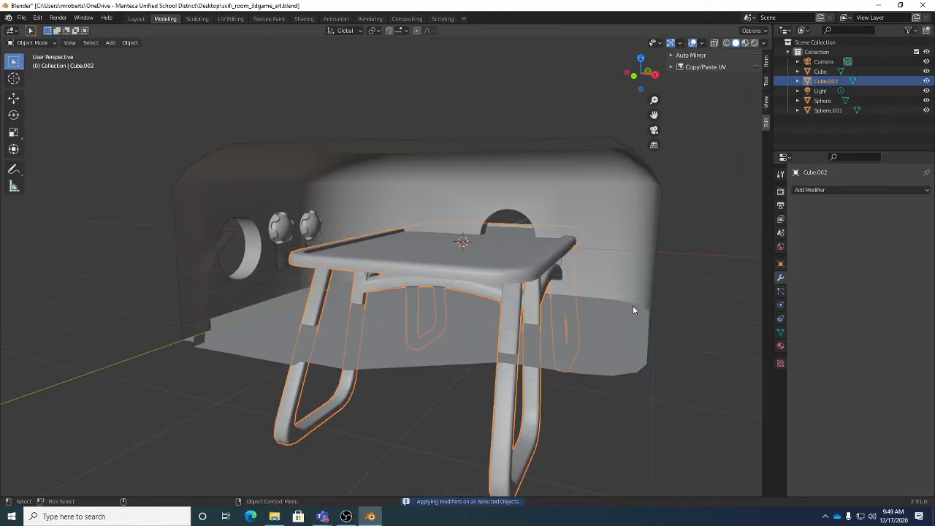
Step: Scale the joined table down uniformly so it fits inside the room
{"action": "key", "text": "r"}
{"action": "middle_click_drag", "start_coordinate": [633, 306], "coordinate": [484, 293]}
{"action": "scroll", "coordinate": [475, 291], "scroll_direction": "down", "scroll_amount": 1}
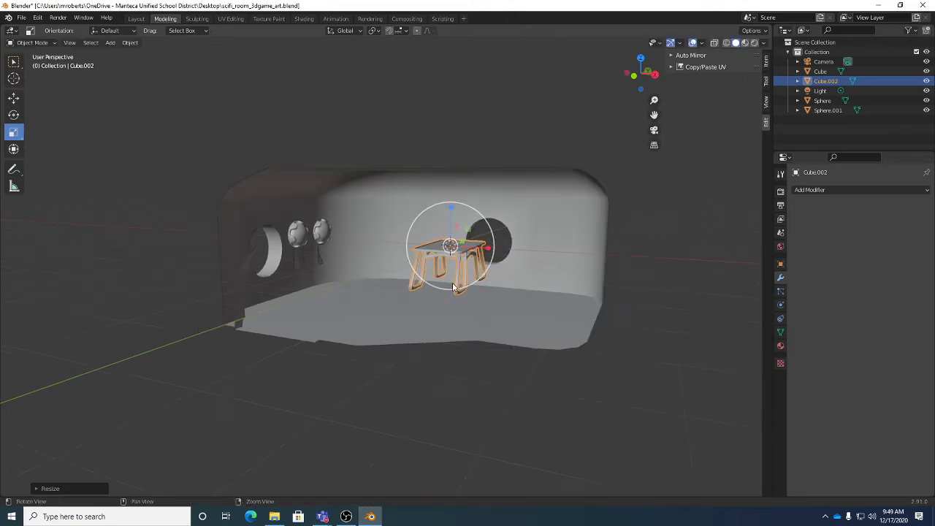
Step: Move the table down onto the floor, toward the wall with the two lights
{"action": "scroll", "coordinate": [452, 287], "scroll_direction": "up", "scroll_amount": 3}
{"action": "key", "text": "g"}
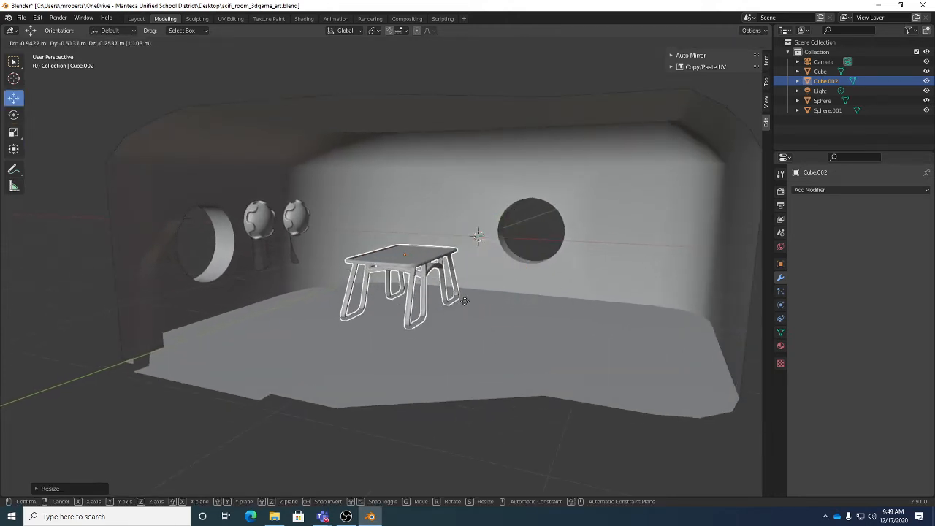
{"action": "left_click", "coordinate": [464, 301]}
{"action": "scroll", "coordinate": [482, 311], "scroll_direction": "up", "scroll_amount": 3}
{"action": "middle_click_drag", "start_coordinate": [512, 330], "coordinate": [487, 300]}
{"action": "key", "text": "g"}
{"action": "left_click", "coordinate": [481, 298]}
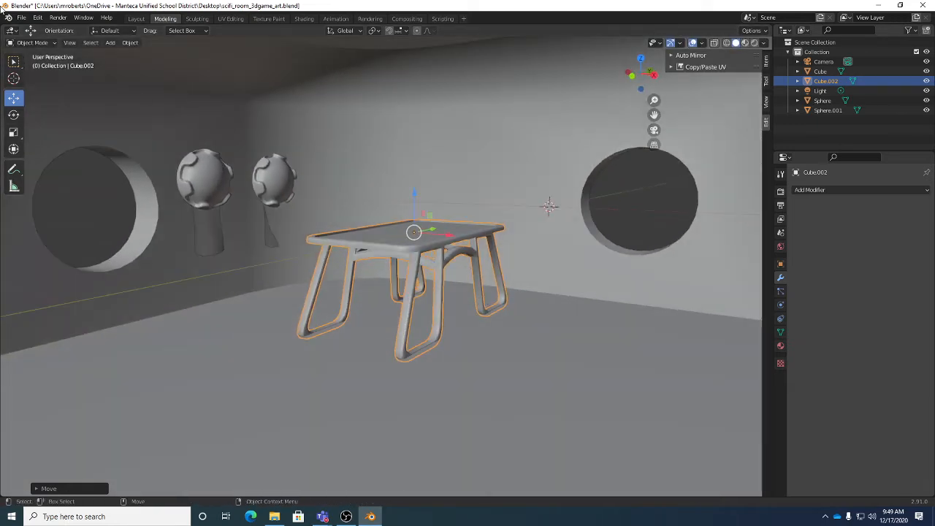
{"action": "left_click", "coordinate": [19, 16]}
{"action": "left_click", "coordinate": [47, 120]}
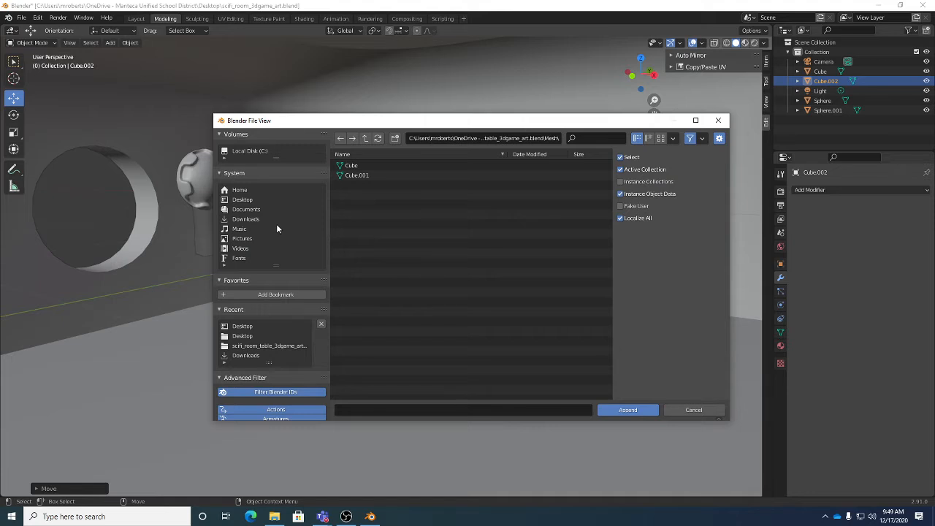
{"action": "left_click", "coordinate": [365, 139]}
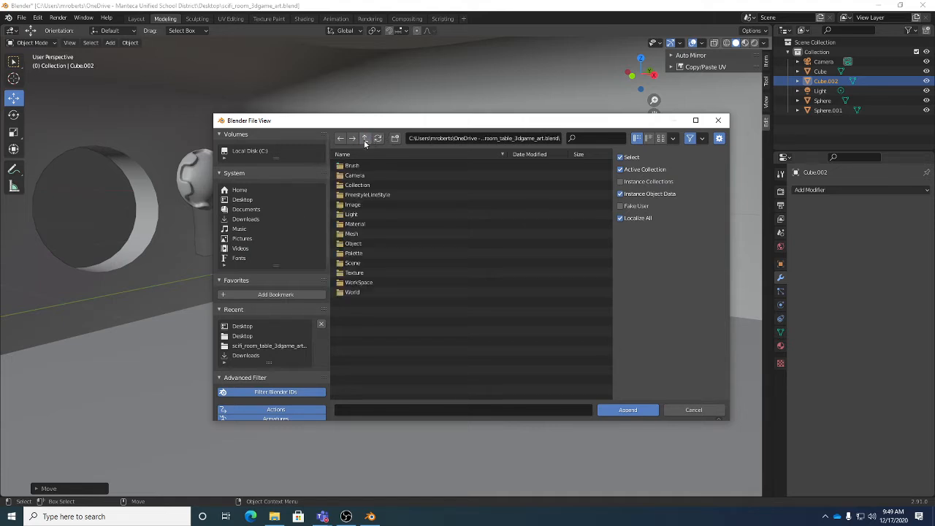
{"action": "left_click", "coordinate": [365, 140]}
{"action": "scroll", "coordinate": [420, 307], "scroll_direction": "down", "scroll_amount": 3}
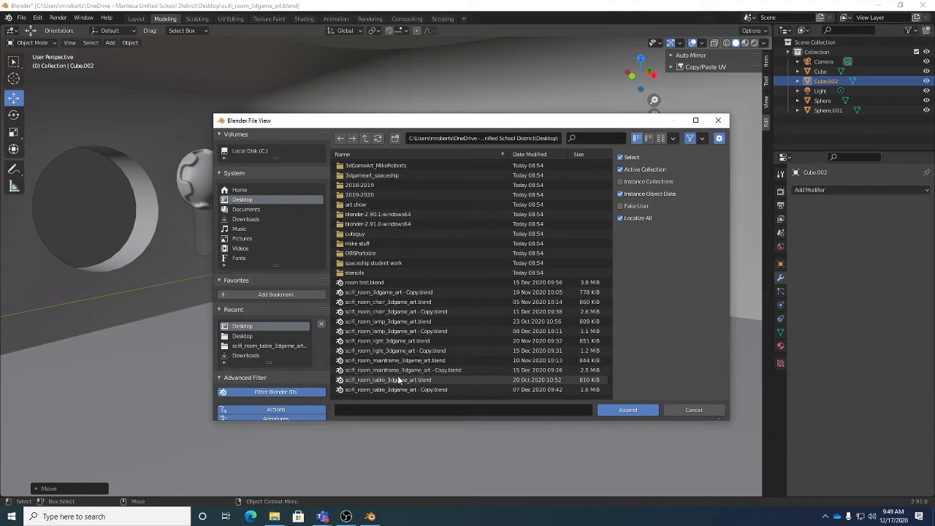
{"action": "left_click", "coordinate": [394, 340]}
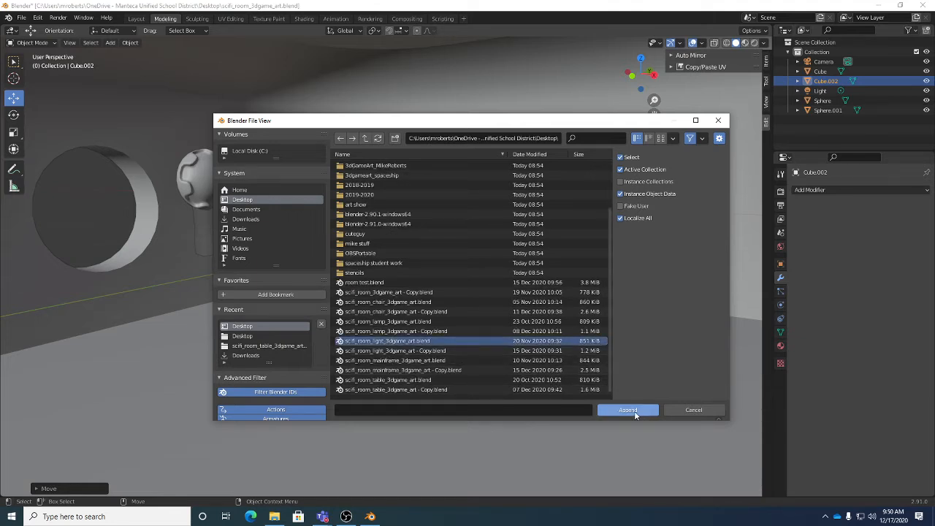
{"action": "left_click", "coordinate": [633, 411]}
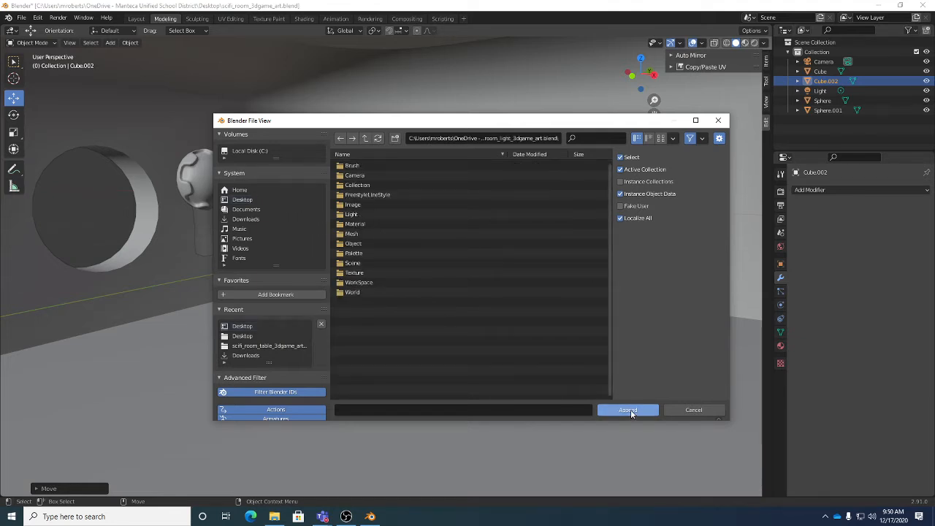
{"action": "left_click", "coordinate": [349, 233]}
{"action": "left_click", "coordinate": [352, 165]}
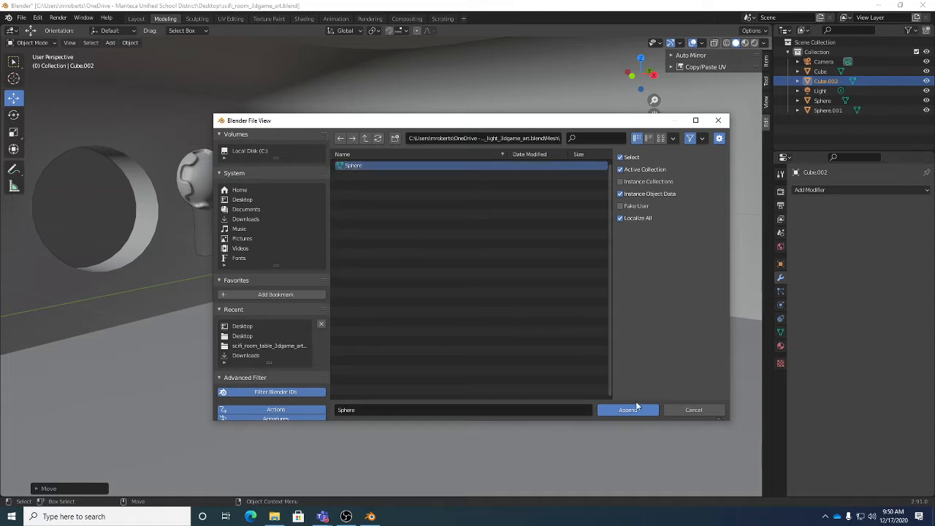
{"action": "left_click", "coordinate": [627, 410]}
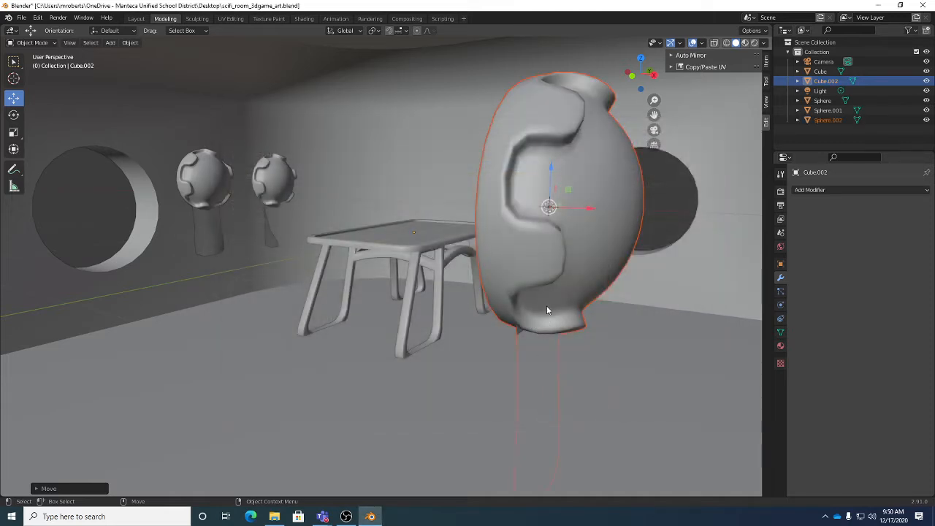
{"action": "key", "text": "Delete"}
Step: Append the NurbsCurve mesh from scifi_room_lamp_3dgame_art.blend on the Desktop into the room scene
{"action": "left_click", "coordinate": [22, 17]}
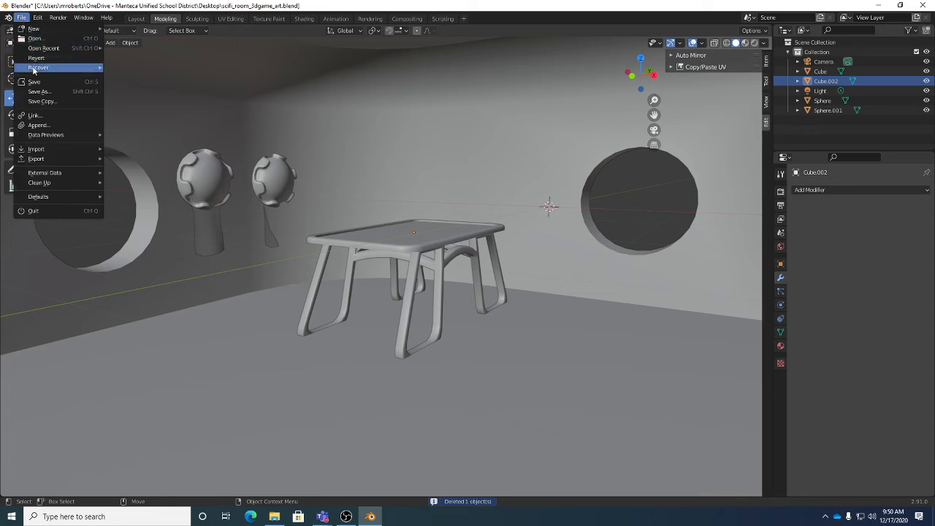
{"action": "left_click", "coordinate": [38, 125]}
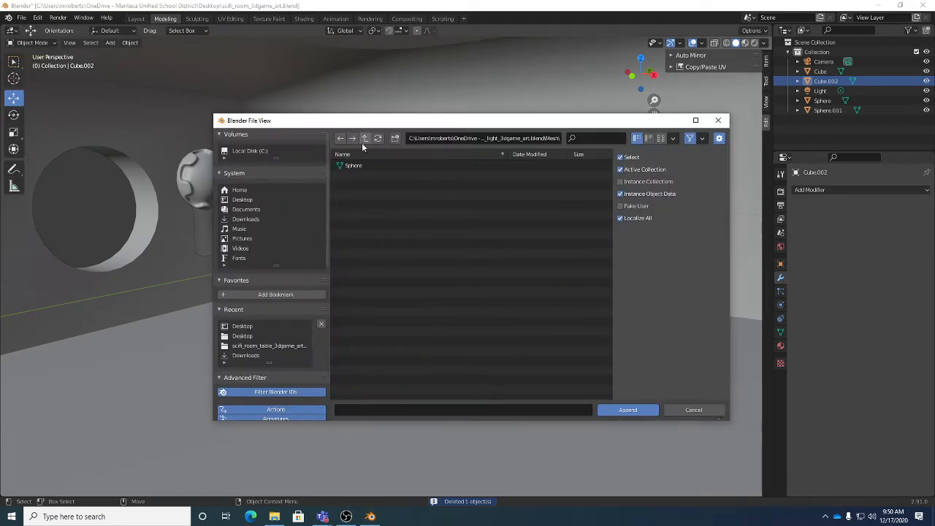
{"action": "left_click", "coordinate": [363, 142]}
{"action": "left_click", "coordinate": [363, 142]}
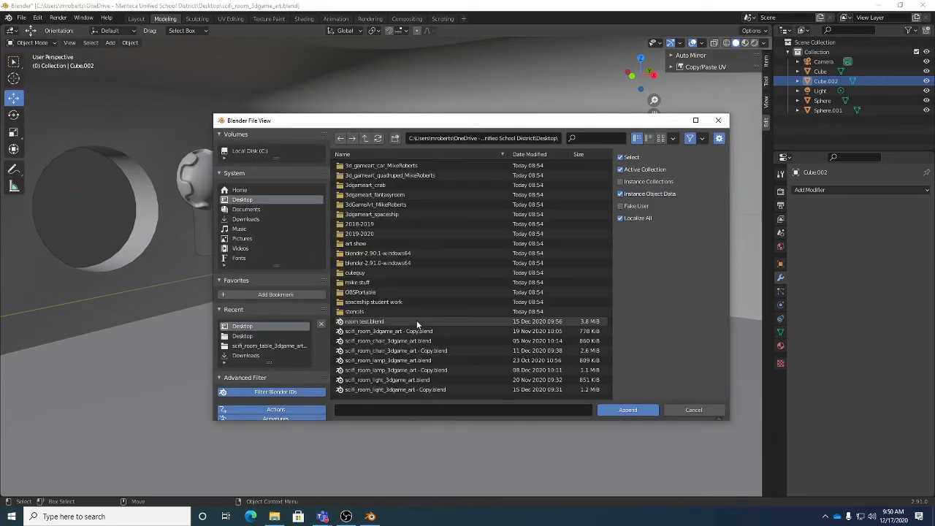
{"action": "scroll", "coordinate": [416, 320], "scroll_direction": "down", "scroll_amount": 3}
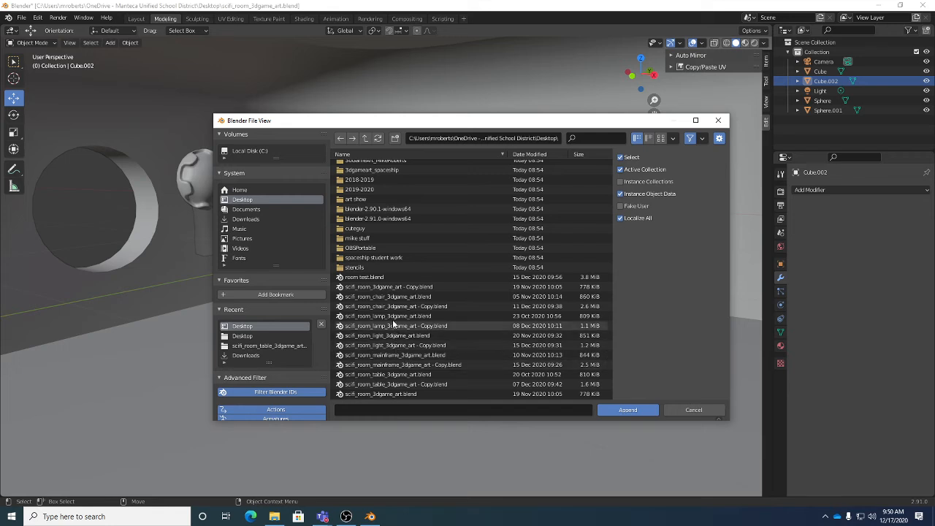
{"action": "left_click", "coordinate": [391, 317]}
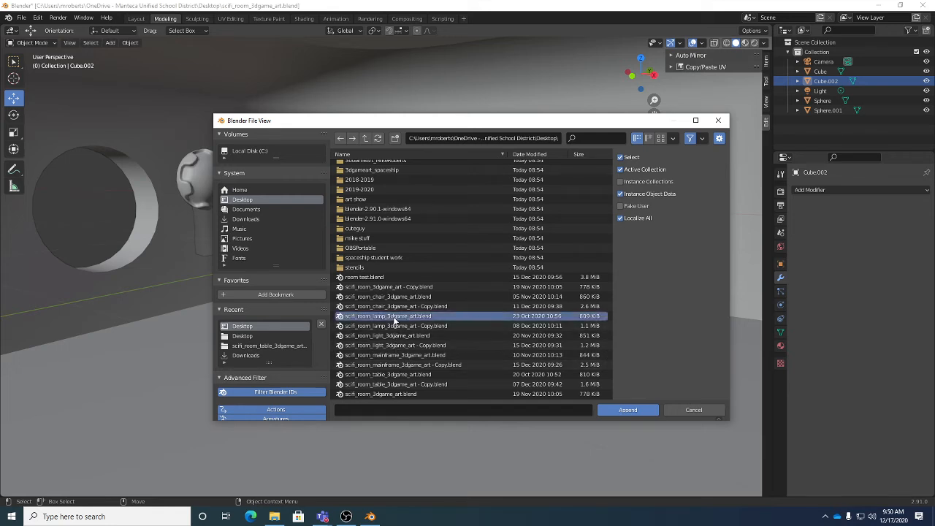
{"action": "left_click", "coordinate": [610, 411]}
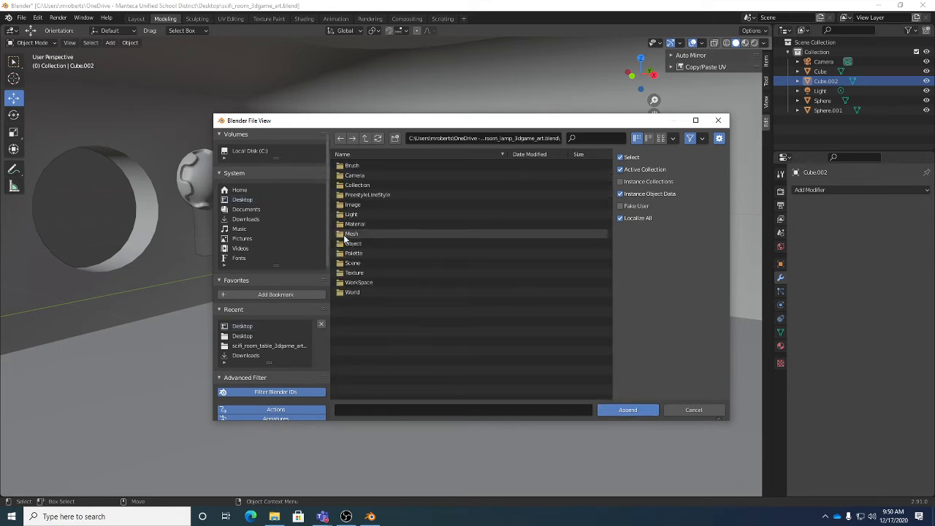
{"action": "left_click", "coordinate": [351, 234]}
{"action": "left_click", "coordinate": [351, 165]}
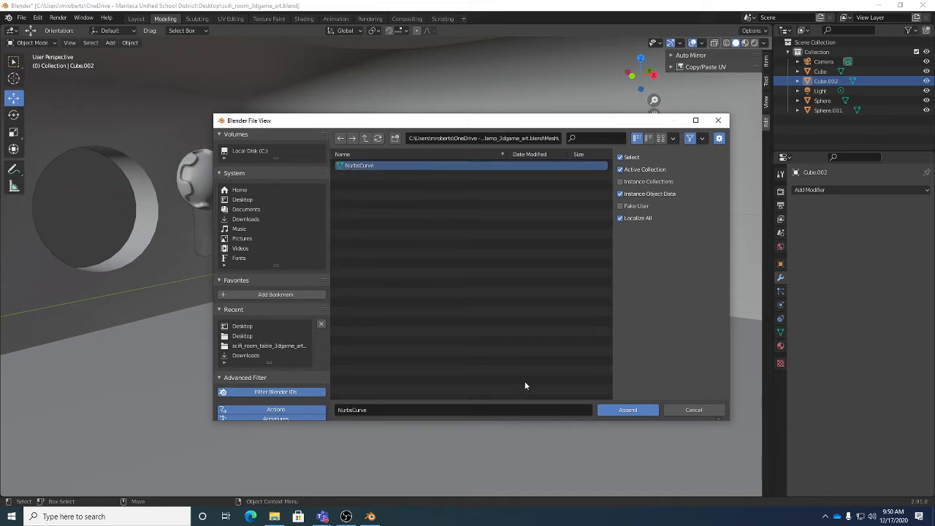
{"action": "left_click", "coordinate": [627, 410]}
Step: Scale the appended lamp down uniformly to a size that suits the table
{"action": "middle_click_drag", "start_coordinate": [490, 325], "coordinate": [516, 292]}
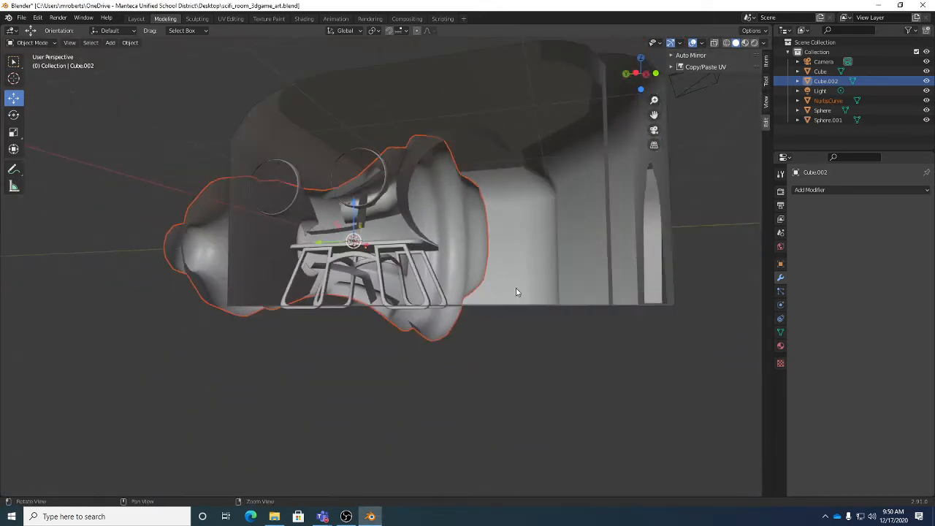
{"action": "left_click_drag", "start_coordinate": [517, 292], "coordinate": [504, 330], "text": "alt"}
{"action": "key", "text": "e"}
{"action": "left_click_drag", "start_coordinate": [335, 192], "coordinate": [349, 230]}
{"action": "key", "text": "r"}
{"action": "middle_click_drag", "start_coordinate": [459, 254], "coordinate": [349, 248]}
{"action": "scroll", "coordinate": [349, 249], "scroll_direction": "up", "scroll_amount": 10}
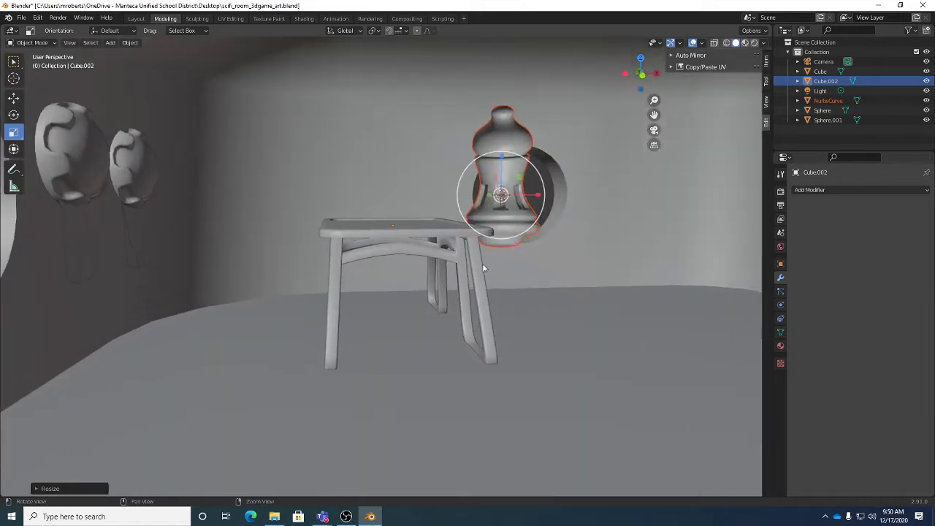
{"action": "key", "text": "s"}
Step: Move the lamp onto the tabletop, near the end beside the two wall lights
{"action": "middle_click_drag", "start_coordinate": [454, 259], "coordinate": [468, 228]}
{"action": "key", "text": "w"}
{"action": "middle_click_drag", "start_coordinate": [528, 235], "coordinate": [438, 226]}
{"action": "left_click_drag", "start_coordinate": [438, 226], "coordinate": [388, 233], "text": "alt"}
{"action": "middle_click_drag", "start_coordinate": [388, 235], "coordinate": [341, 265]}
{"action": "scroll", "coordinate": [340, 265], "scroll_direction": "up", "scroll_amount": 1}
{"action": "key", "text": "g"}
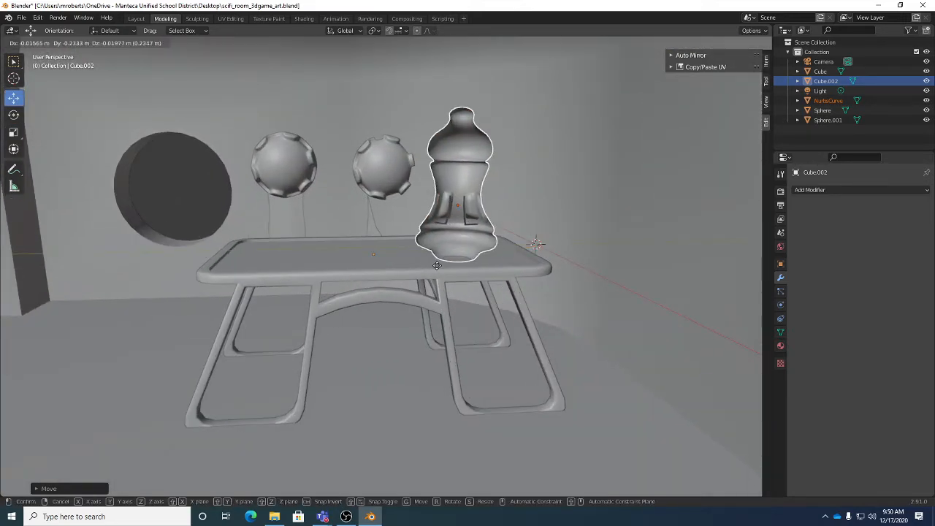
{"action": "left_click", "coordinate": [439, 269]}
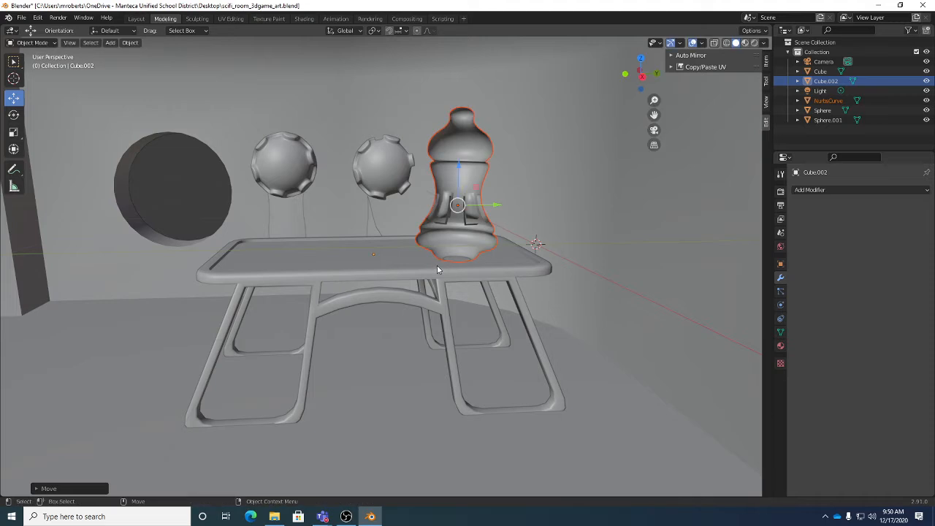
{"action": "left_click", "coordinate": [107, 44]}
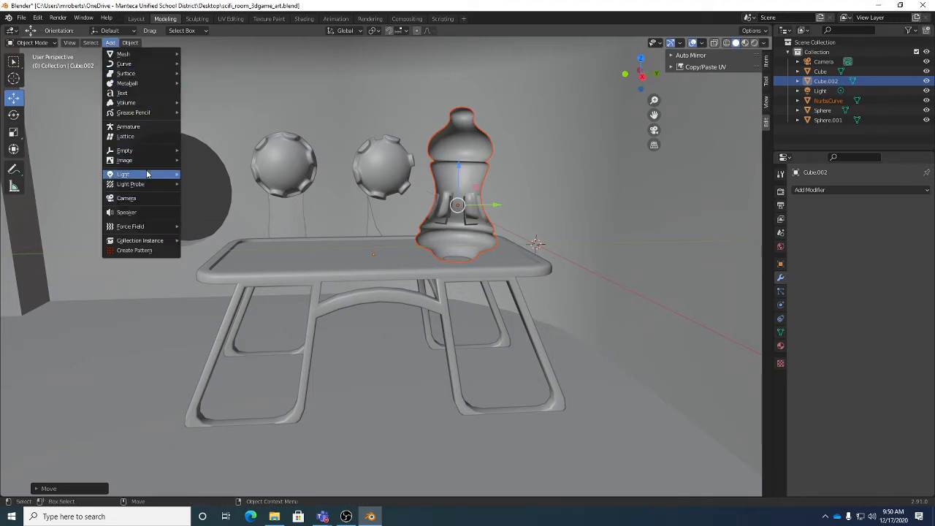
{"action": "mouse_move", "coordinate": [147, 174]}
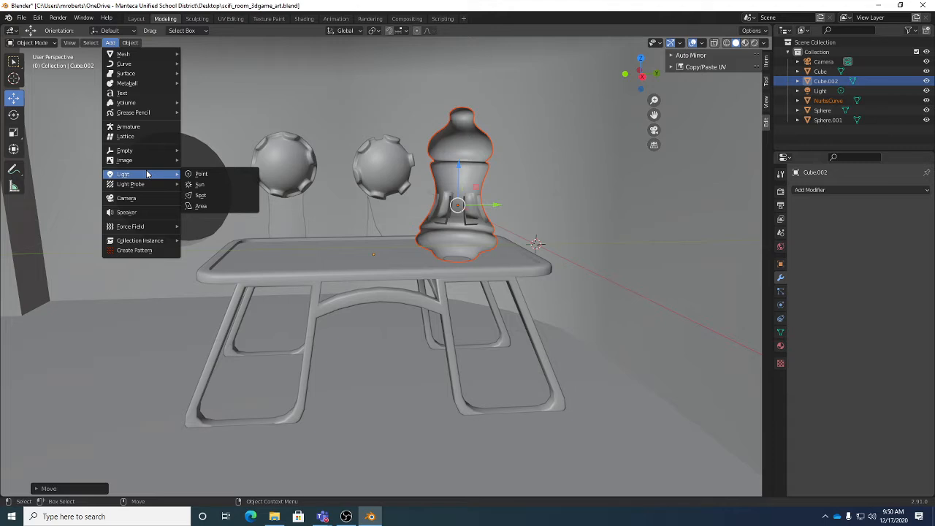
Step: Select all connected faces of the lamp mesh in Edit Mode and flip their normals
{"action": "left_click", "coordinate": [458, 135]}
{"action": "key", "text": "Tab"}
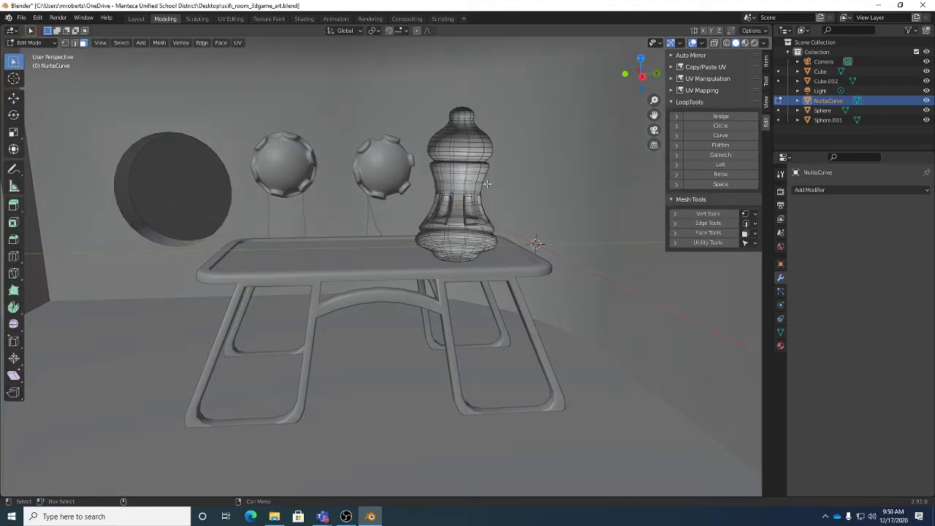
{"action": "key", "text": "ctrl+l"}
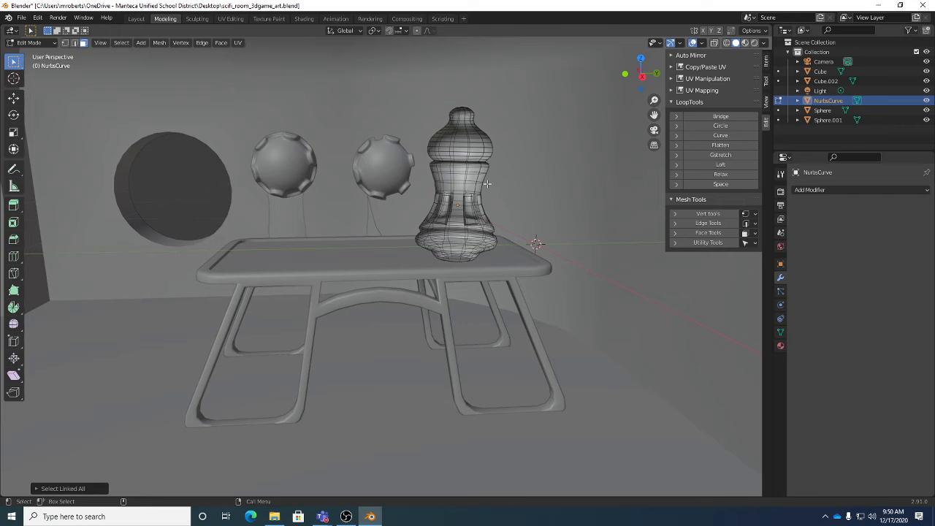
{"action": "middle_click_drag", "start_coordinate": [474, 155], "coordinate": [466, 145]}
{"action": "left_click", "coordinate": [465, 144]}
{"action": "key", "text": "ctrl+l"}
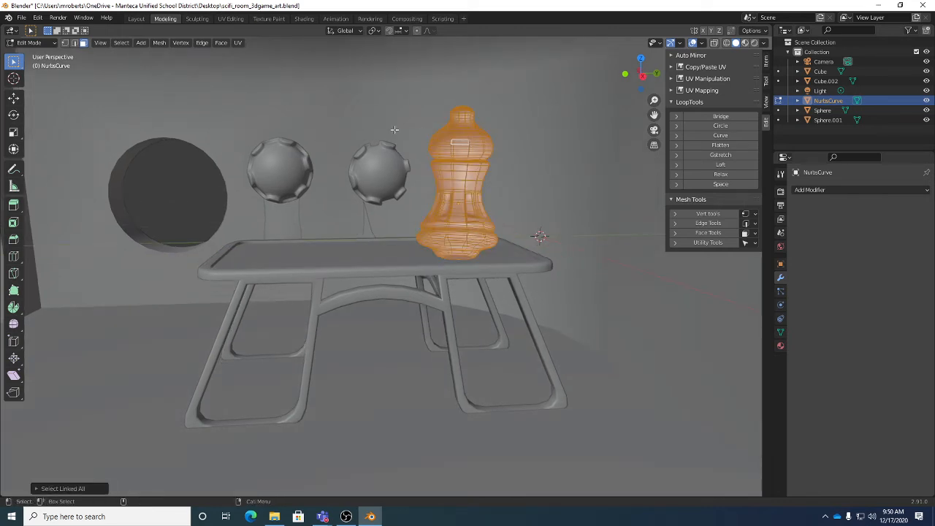
{"action": "left_click", "coordinate": [159, 42]}
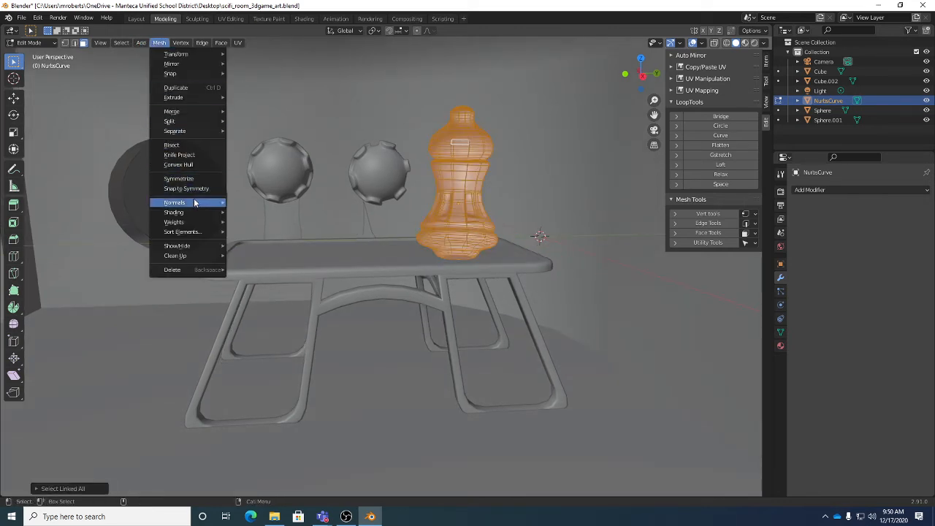
{"action": "mouse_move", "coordinate": [184, 203]}
{"action": "left_click", "coordinate": [247, 201]}
Step: Select the lamp's bulb-shaped upper part down to the groove and separate it into its own object
{"action": "middle_click_drag", "start_coordinate": [423, 197], "coordinate": [467, 225]}
{"action": "scroll", "coordinate": [467, 226], "scroll_direction": "up", "scroll_amount": 2}
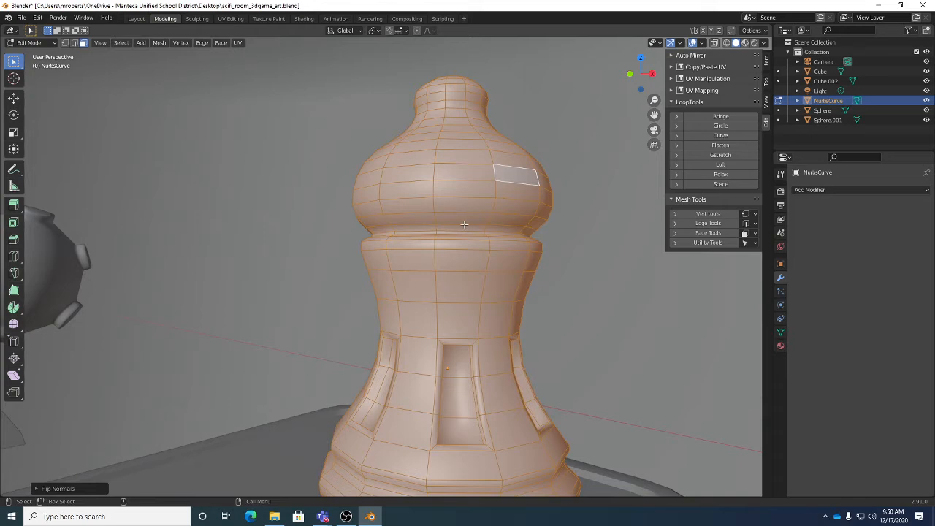
{"action": "left_click", "coordinate": [439, 134], "text": "alt"}
{"action": "key", "text": "ctrl+KP_Add"}
{"action": "key", "text": "ctrl+KP_Add"}
{"action": "key", "text": "ctrl+KP_Add"}
{"action": "key", "text": "ctrl+KP_Add"}
{"action": "key", "text": "ctrl+KP_Add"}
{"action": "key", "text": "ctrl+KP_Add"}
{"action": "key", "text": "ctrl+KP_Add"}
{"action": "key", "text": "ctrl+KP_Add"}
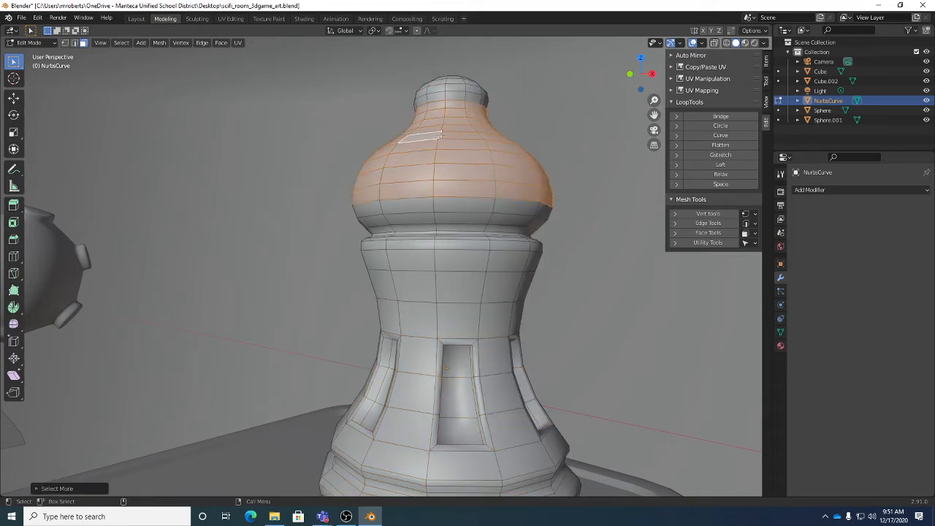
{"action": "middle_click_drag", "start_coordinate": [431, 135], "coordinate": [396, 151]}
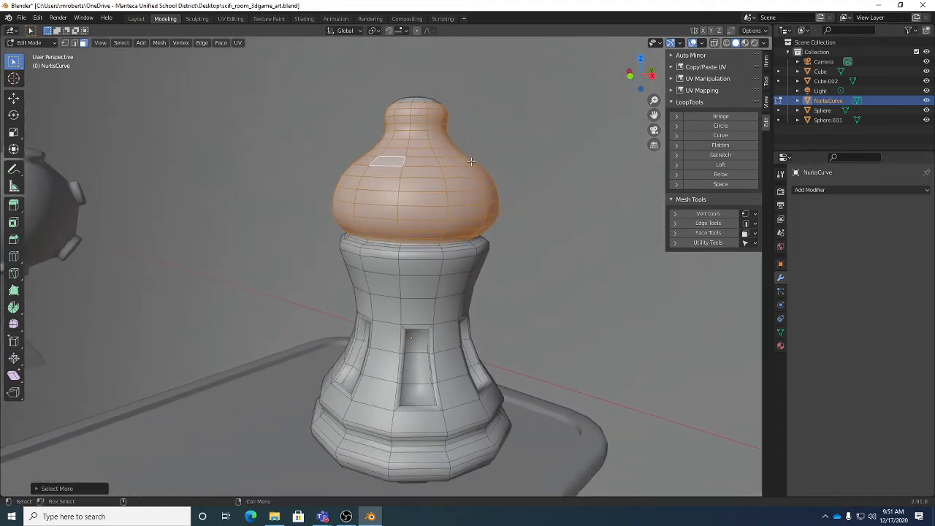
{"action": "right_click", "coordinate": [437, 137]}
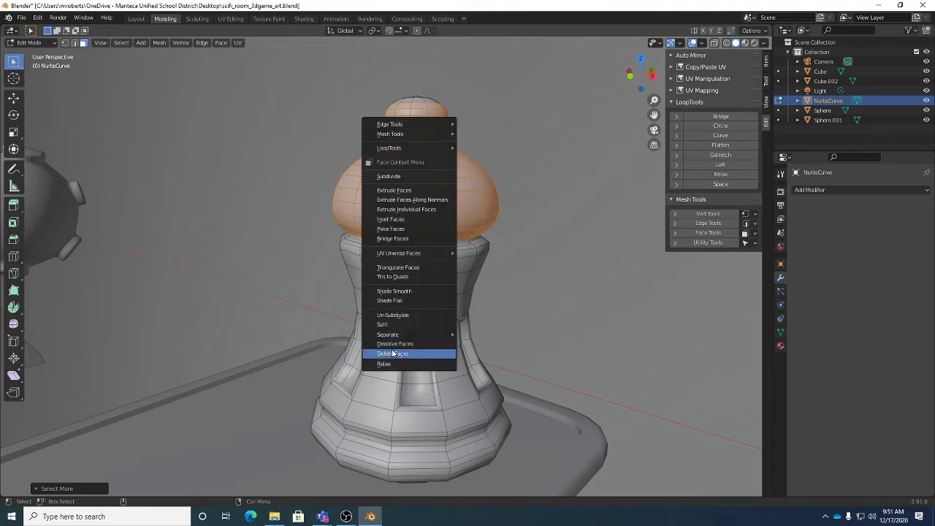
{"action": "mouse_move", "coordinate": [398, 334]}
{"action": "left_click", "coordinate": [495, 335]}
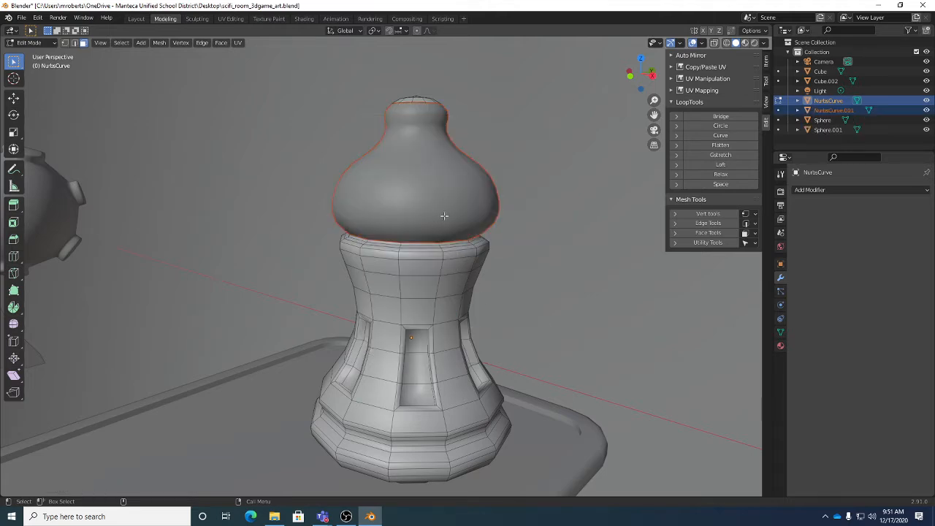
Step: Give the separated lamp top a new material named glow
{"action": "key", "text": "Tab"}
{"action": "left_click", "coordinate": [449, 187]}
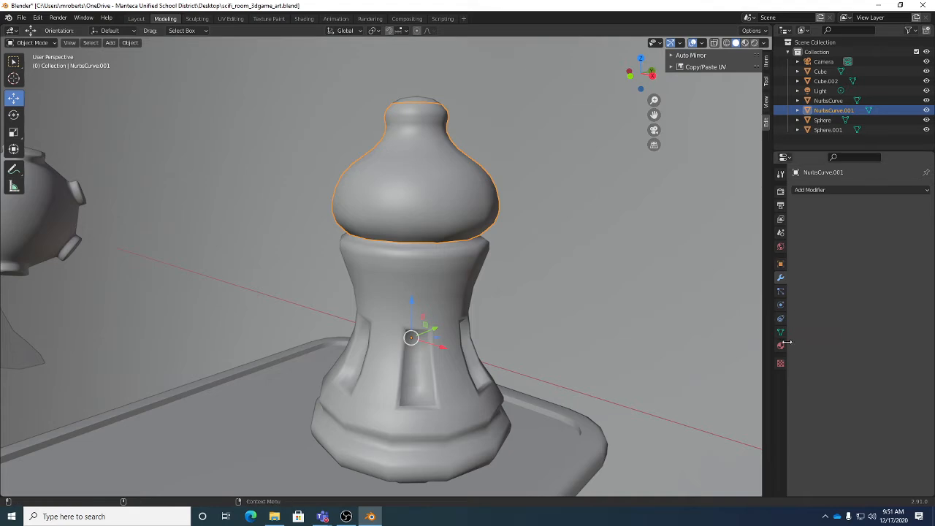
{"action": "left_click", "coordinate": [781, 346]}
{"action": "left_click", "coordinate": [867, 231]}
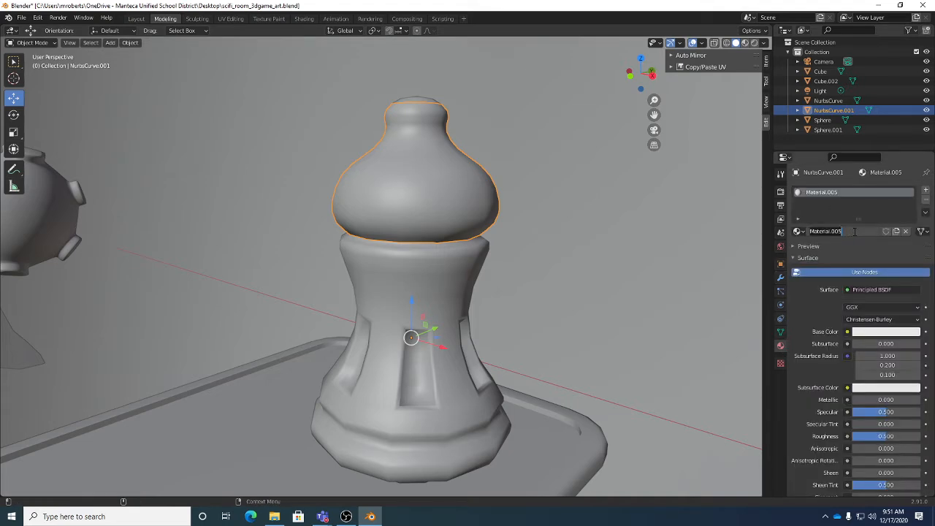
{"action": "type", "text": "grow"}
{"action": "key", "text": "Return"}
Step: Set the glow material's emission to a light yellow at full brightness, with an emission strength of 20
{"action": "scroll", "coordinate": [862, 334], "scroll_direction": "down", "scroll_amount": 2}
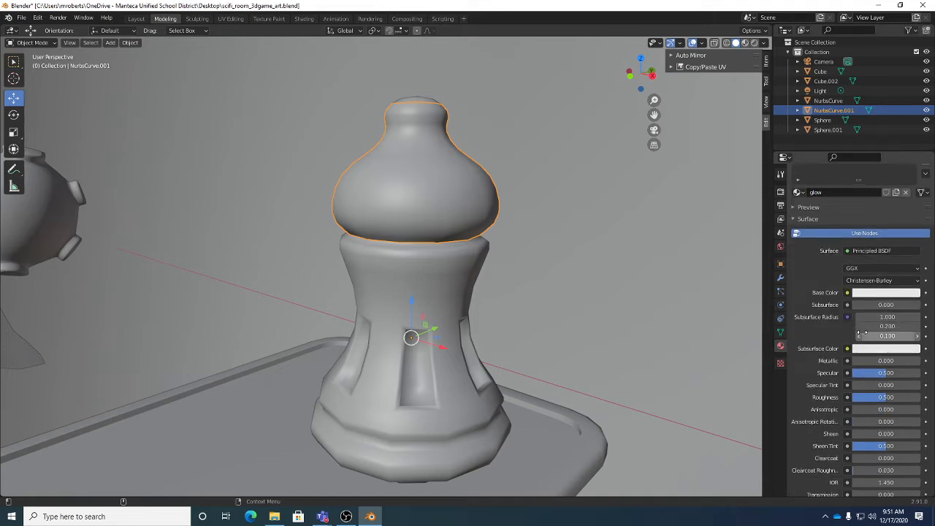
{"action": "scroll", "coordinate": [843, 393], "scroll_direction": "down", "scroll_amount": 4}
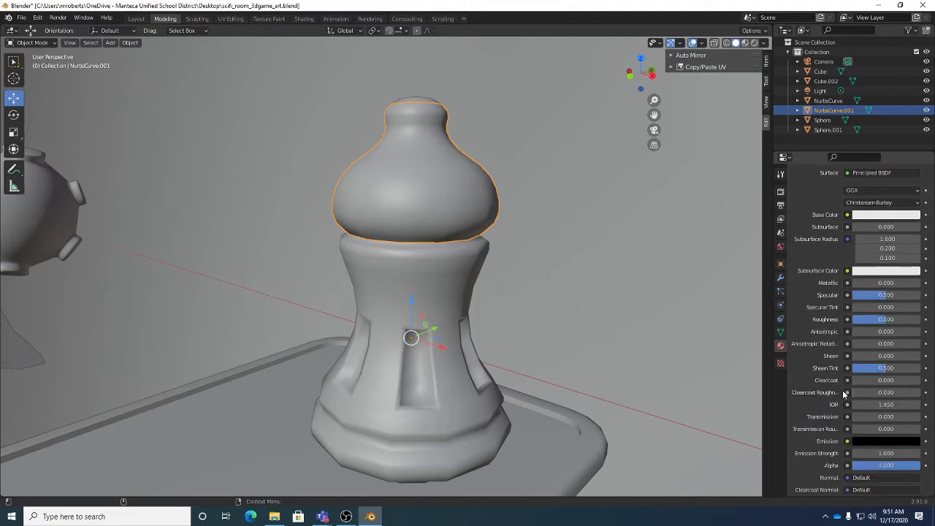
{"action": "left_click", "coordinate": [868, 441]}
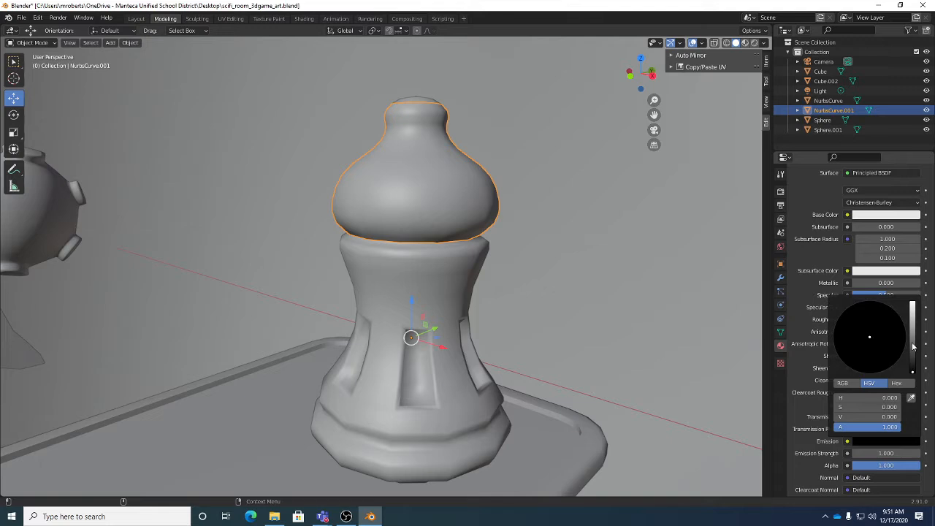
{"action": "left_click_drag", "start_coordinate": [912, 346], "coordinate": [912, 301]}
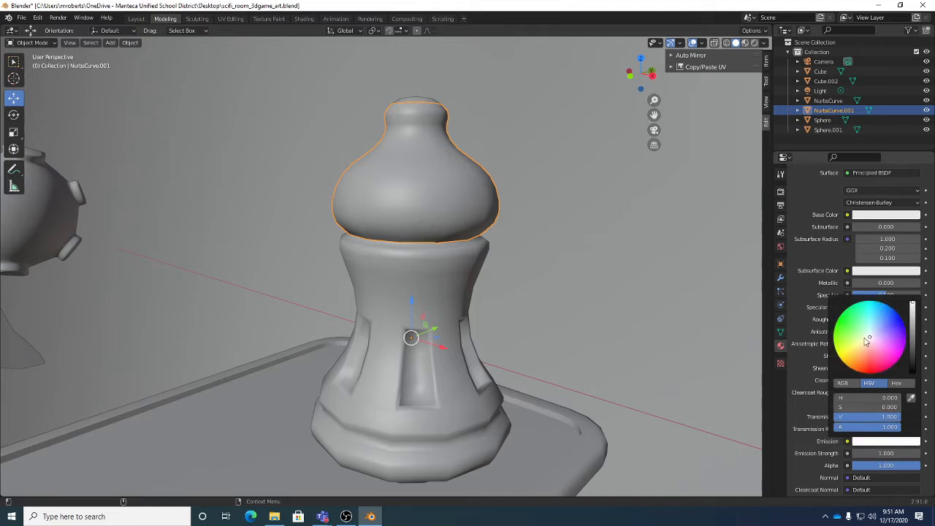
{"action": "left_click_drag", "start_coordinate": [865, 341], "coordinate": [855, 344]}
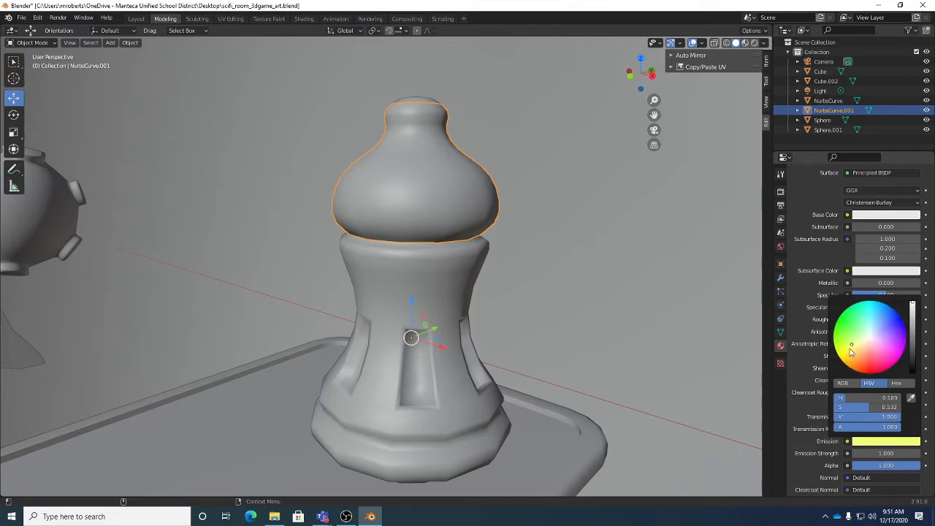
{"action": "left_click", "coordinate": [884, 454]}
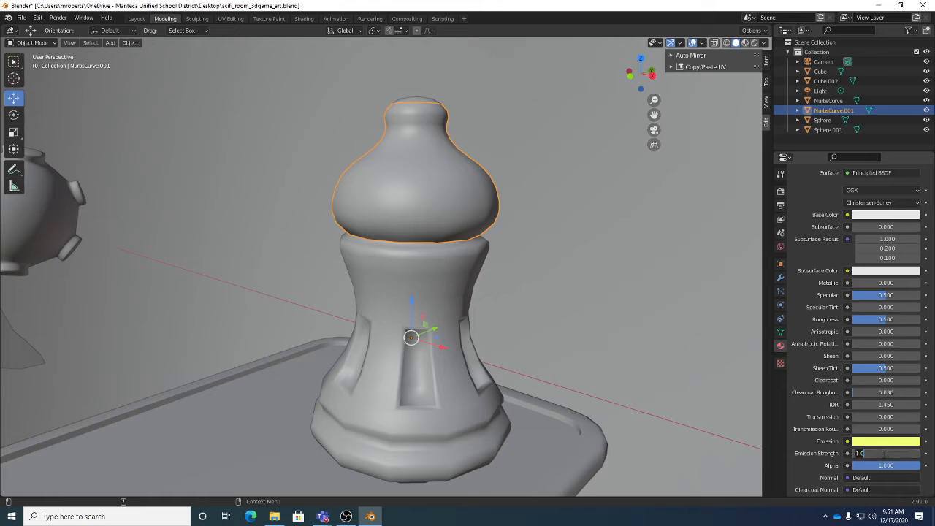
{"action": "type", "text": "20"}
{"action": "key", "text": "Return"}
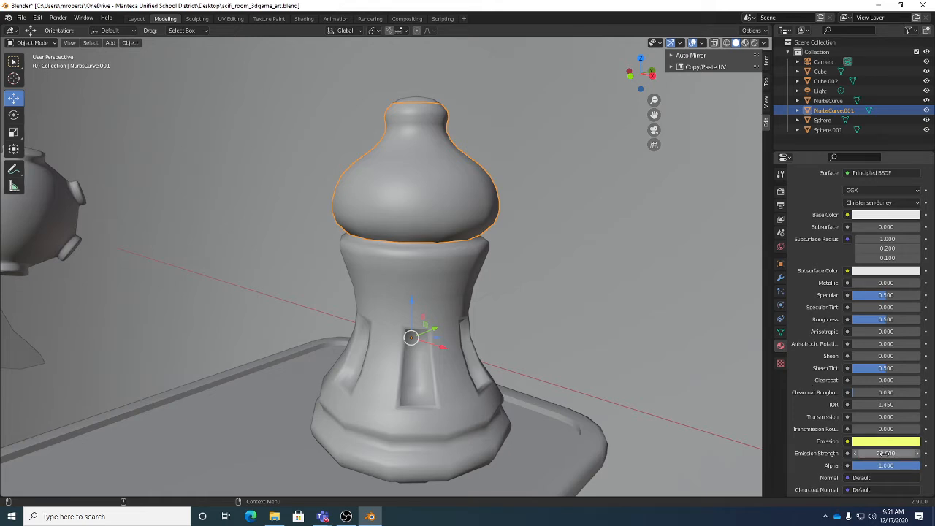
Step: Switch the viewport to Material Preview shading and view the lamp on the table with nothing selected
{"action": "left_click", "coordinate": [745, 43]}
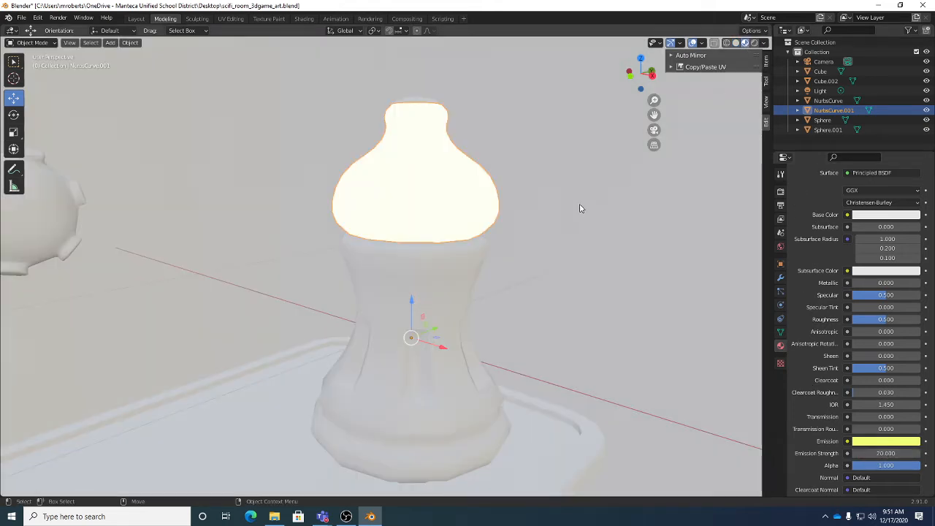
{"action": "middle_click_drag", "start_coordinate": [517, 252], "coordinate": [499, 236]}
{"action": "scroll", "coordinate": [490, 240], "scroll_direction": "down", "scroll_amount": 2}
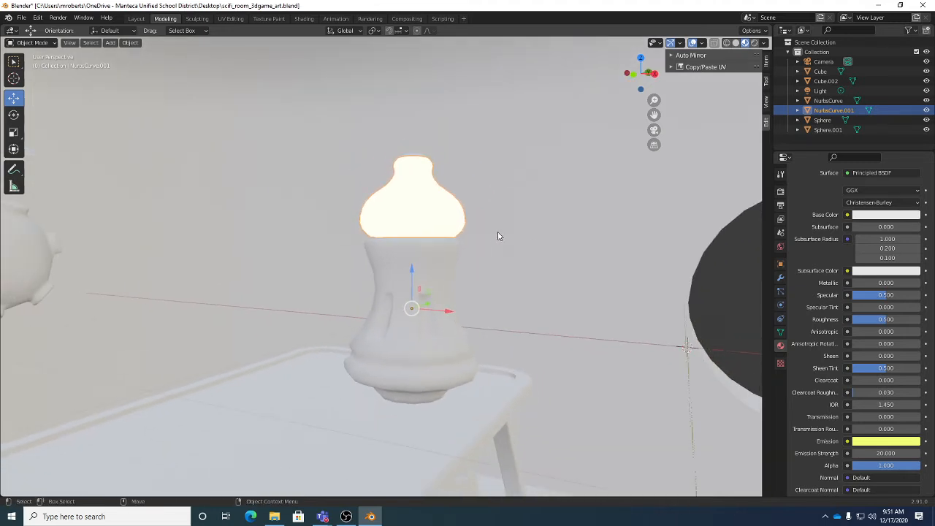
{"action": "left_click", "coordinate": [613, 280]}
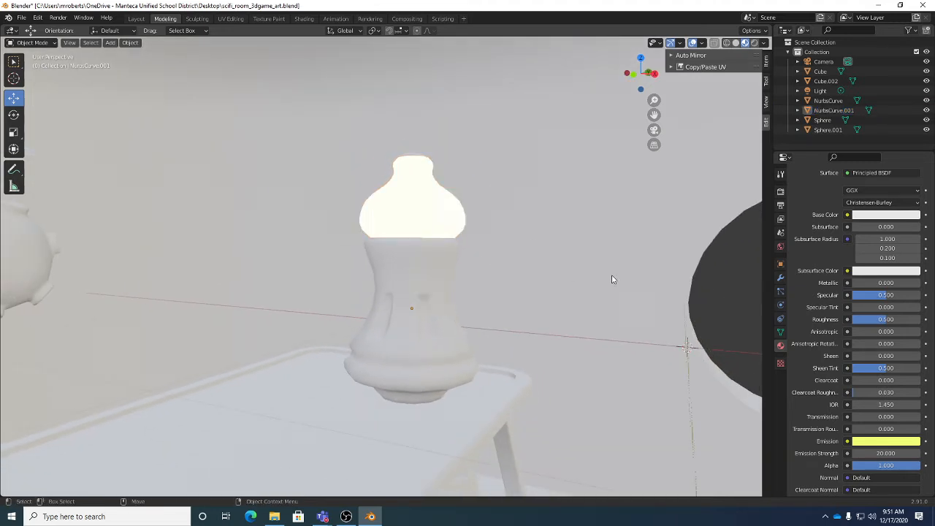
Step: Enable the Bloom effect in the Eevee render settings
{"action": "left_click", "coordinate": [780, 191]}
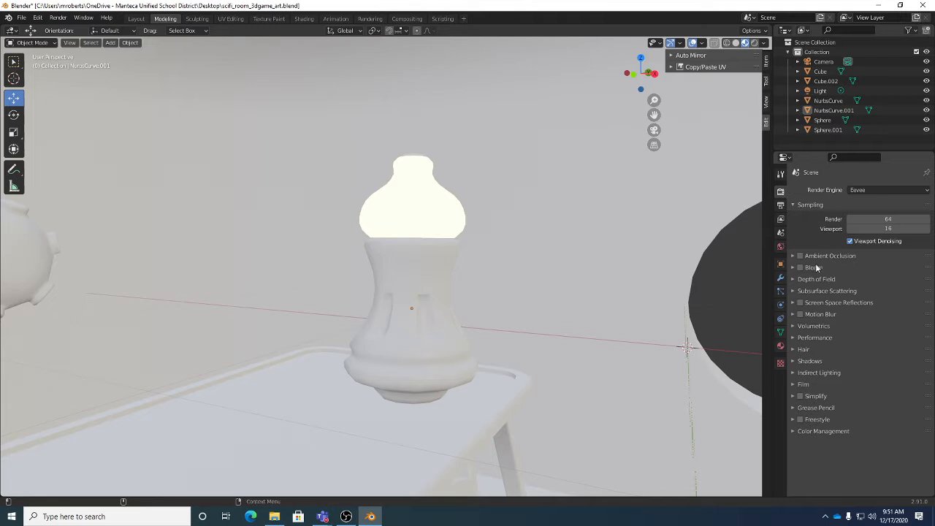
{"action": "left_click", "coordinate": [816, 268]}
{"action": "left_click", "coordinate": [800, 268]}
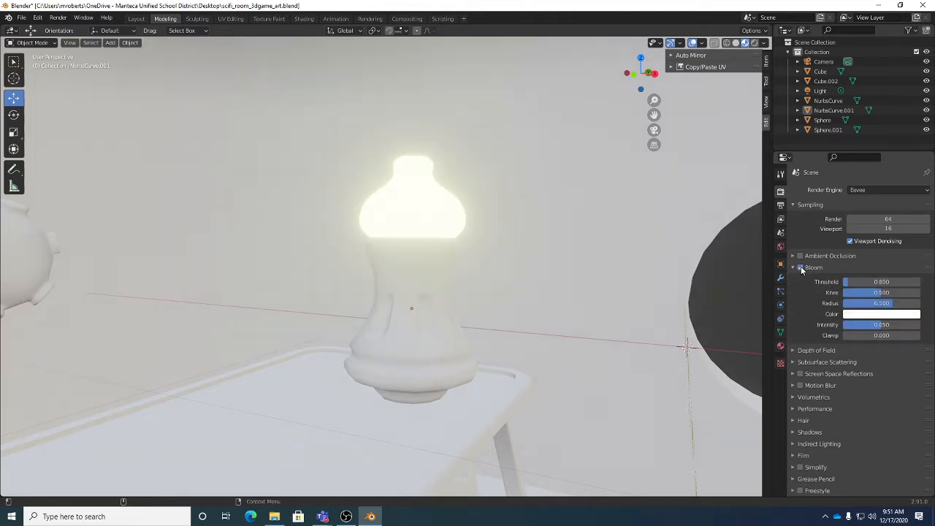
{"action": "left_click", "coordinate": [793, 270]}
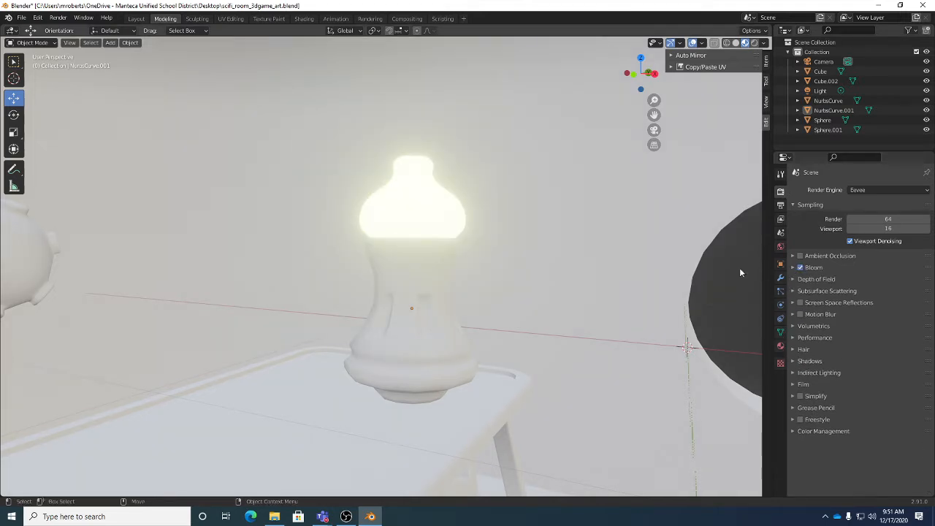
Step: View the glowing lamp on the table inside the room and save the blend file
{"action": "middle_click_drag", "start_coordinate": [546, 290], "coordinate": [536, 295]}
{"action": "scroll", "coordinate": [409, 274], "scroll_direction": "down", "scroll_amount": 6}
{"action": "middle_click_drag", "start_coordinate": [336, 259], "coordinate": [357, 241], "text": "shift"}
{"action": "scroll", "coordinate": [395, 244], "scroll_direction": "up", "scroll_amount": 8}
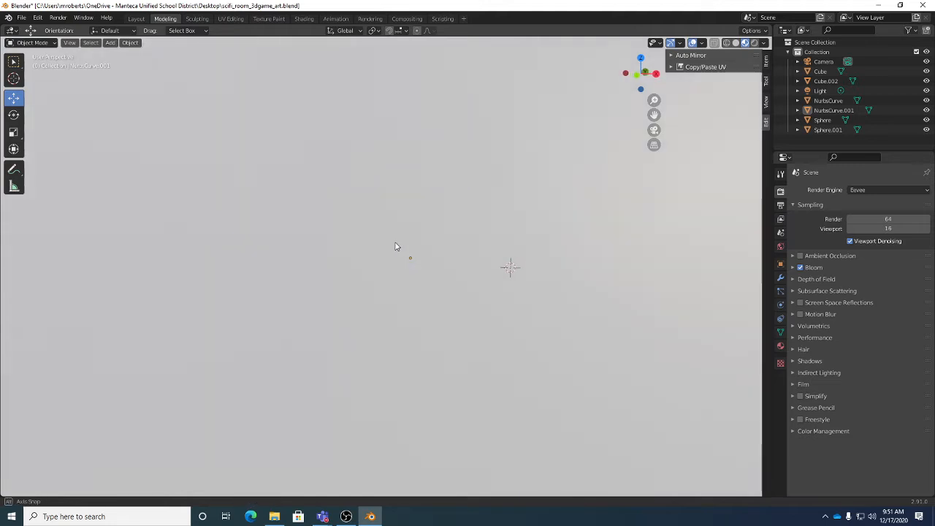
{"action": "mouse_move", "coordinate": [483, 255]}
{"action": "middle_mouse_down"}
{"action": "mouse_move", "coordinate": [463, 252]}
{"action": "mouse_move", "coordinate": [471, 238]}
{"action": "mouse_move", "coordinate": [492, 271]}
{"action": "mouse_move", "coordinate": [501, 250]}
{"action": "mouse_move", "coordinate": [474, 259]}
{"action": "mouse_move", "coordinate": [480, 247]}
{"action": "middle_mouse_up"}
{"action": "key", "text": "ctrl+s"}
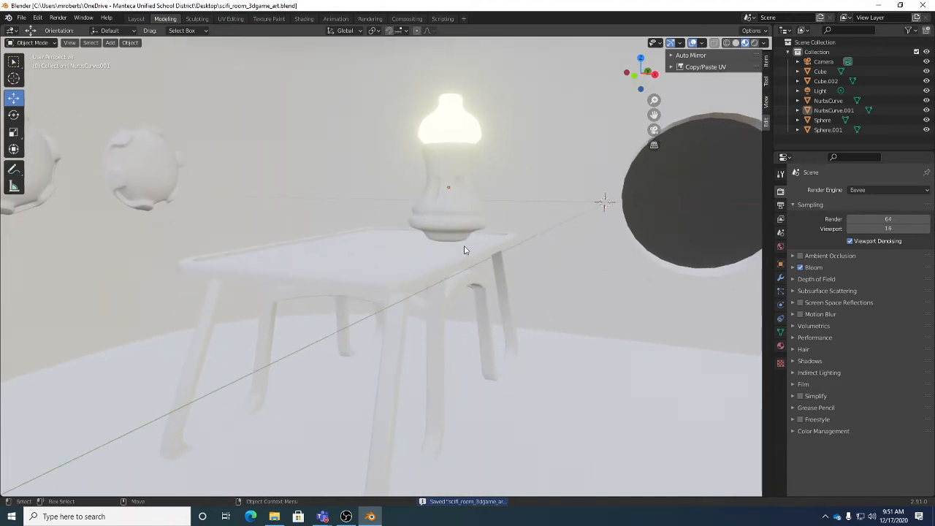
Step: Turn on automatic packing of external data into the .blend file and save the project again
{"action": "middle_click_drag", "start_coordinate": [355, 255], "coordinate": [442, 257]}
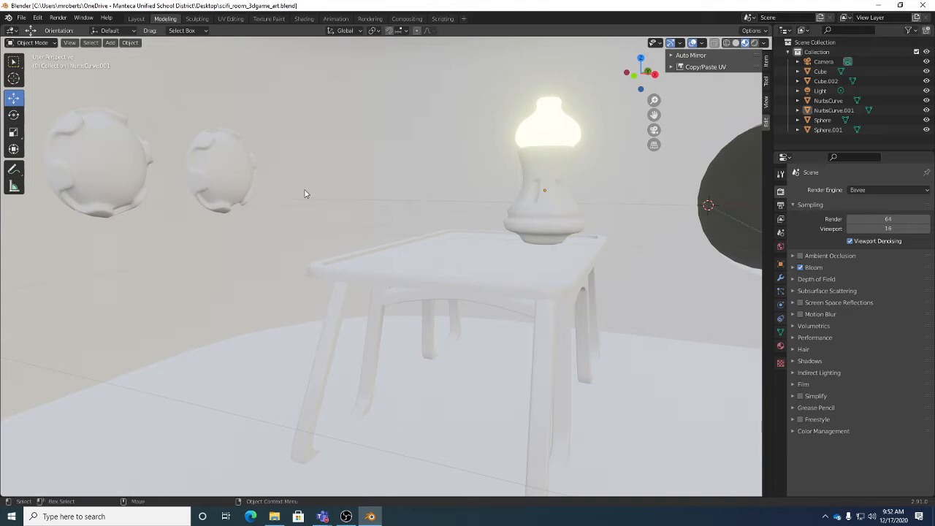
{"action": "middle_click_drag", "start_coordinate": [591, 209], "coordinate": [544, 195]}
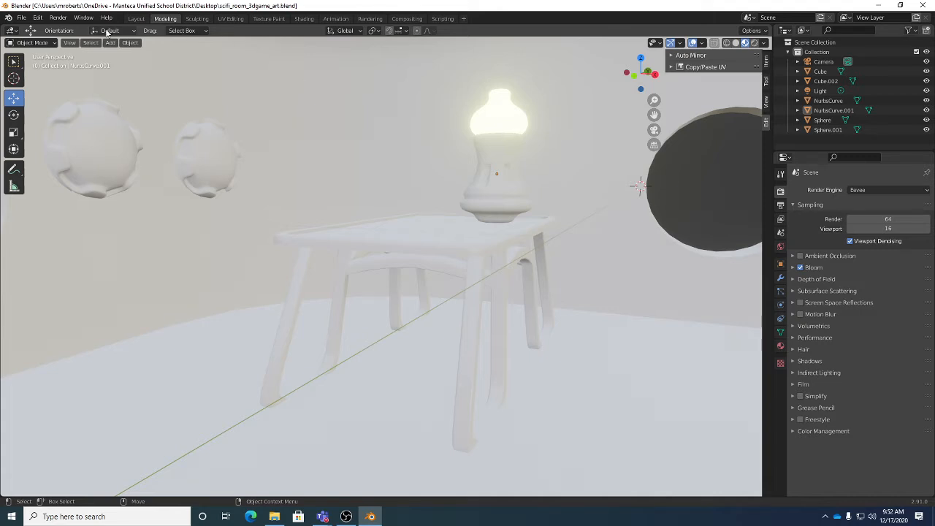
{"action": "left_click", "coordinate": [21, 18]}
{"action": "left_click", "coordinate": [22, 17]}
{"action": "mouse_move", "coordinate": [58, 172]}
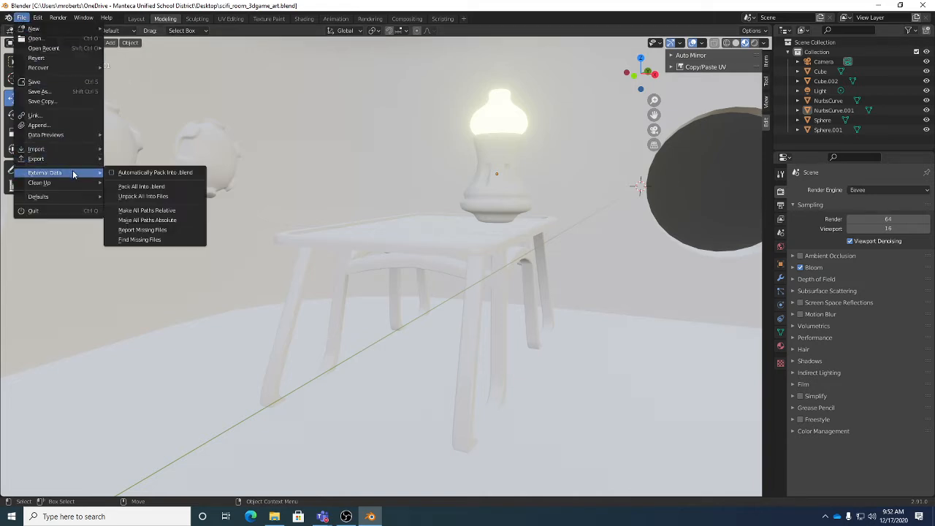
{"action": "left_click", "coordinate": [136, 174]}
{"action": "left_click", "coordinate": [21, 17]}
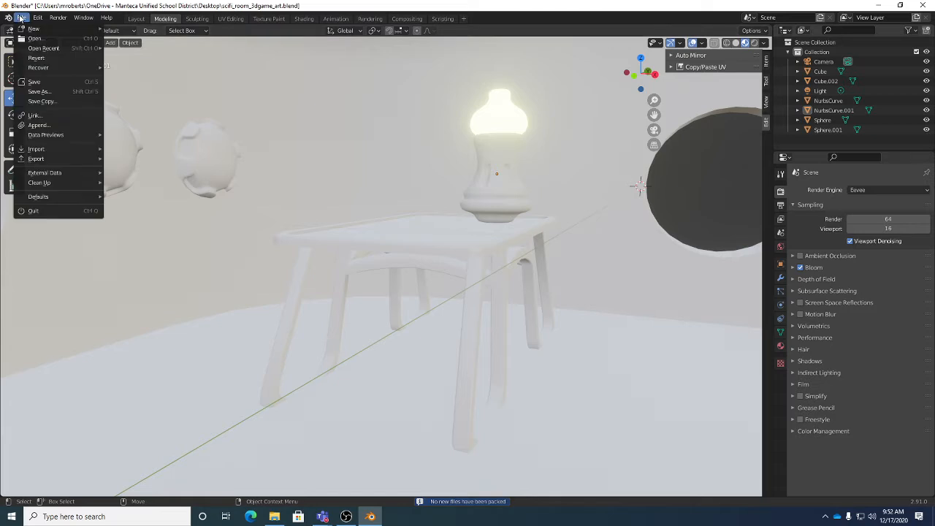
{"action": "mouse_move", "coordinate": [59, 173]}
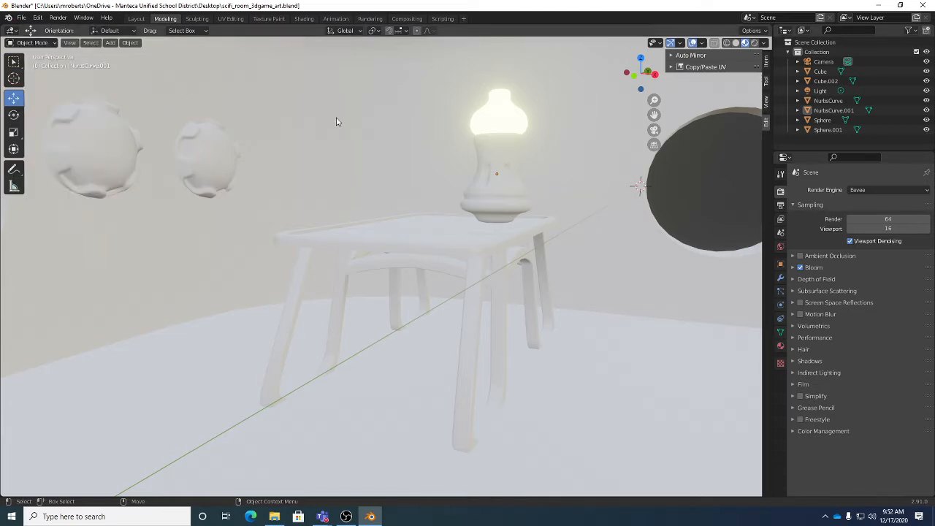
{"action": "middle_click_drag", "start_coordinate": [420, 201], "coordinate": [461, 203]}
{"action": "key", "text": "ctrl+s"}
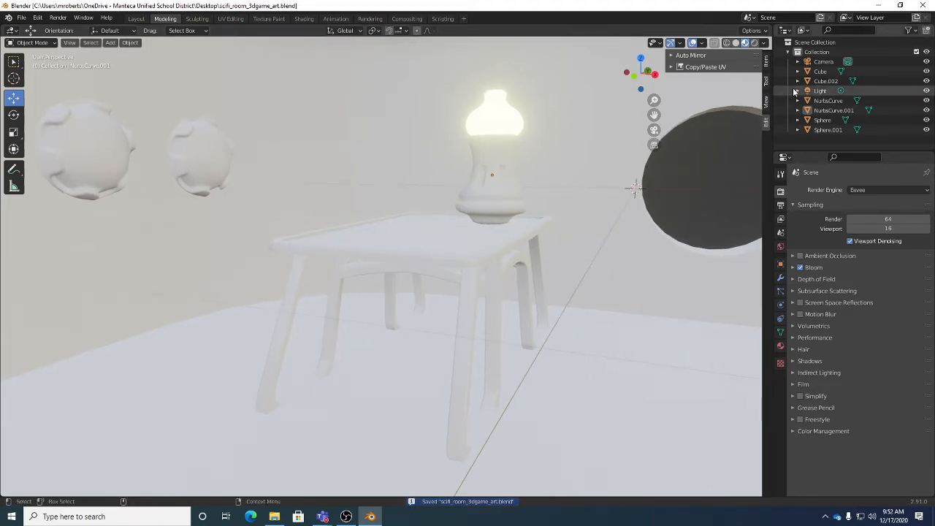
Step: Switch to the Shading workspace and bring the table and lamp into view from inside the room
{"action": "middle_click_drag", "start_coordinate": [521, 211], "coordinate": [513, 213]}
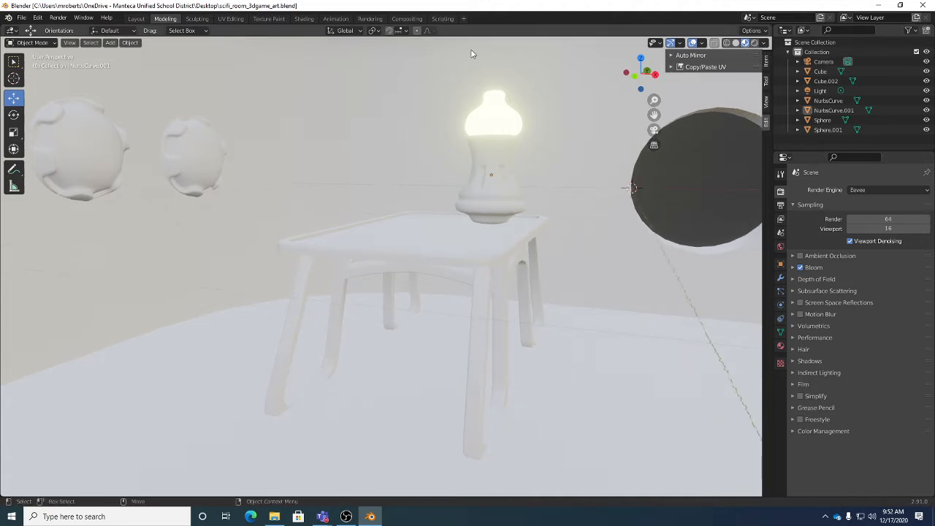
{"action": "left_click", "coordinate": [304, 19]}
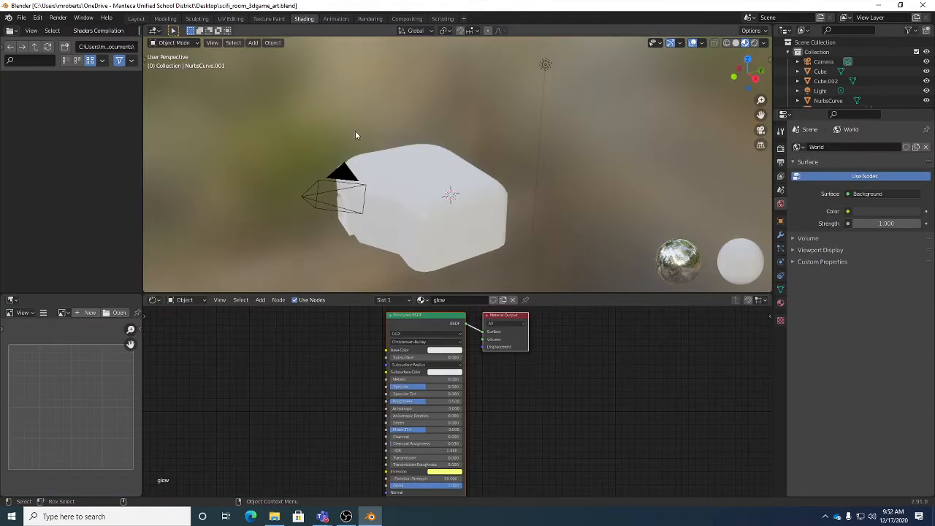
{"action": "mouse_move", "coordinate": [378, 185]}
{"action": "middle_mouse_down"}
{"action": "mouse_move", "coordinate": [447, 184]}
{"action": "mouse_move", "coordinate": [426, 158]}
{"action": "middle_mouse_up"}
{"action": "scroll", "coordinate": [478, 190], "scroll_direction": "up", "scroll_amount": 5}
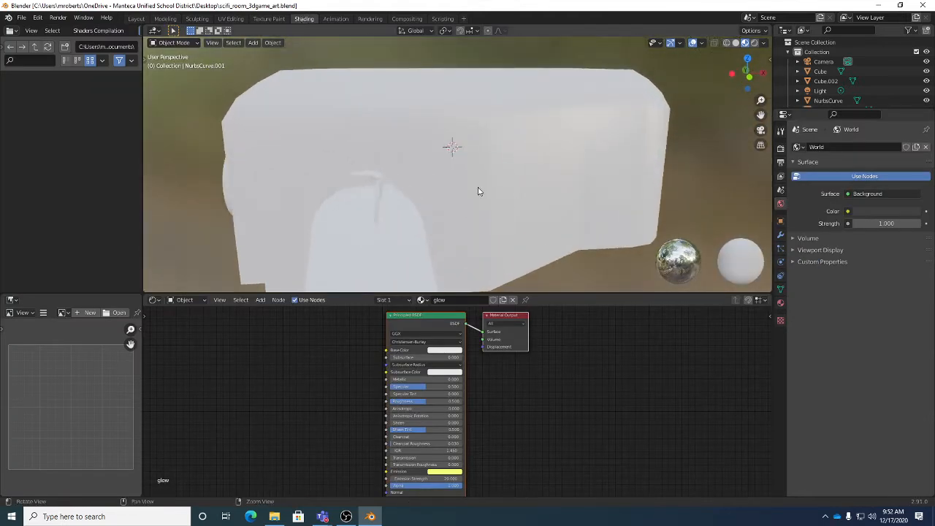
{"action": "middle_click_drag", "start_coordinate": [478, 189], "coordinate": [463, 182]}
{"action": "scroll", "coordinate": [513, 200], "scroll_direction": "up", "scroll_amount": 4}
{"action": "mouse_move", "coordinate": [512, 200]}
{"action": "middle_mouse_down"}
{"action": "mouse_move", "coordinate": [455, 176]}
{"action": "mouse_move", "coordinate": [497, 192]}
{"action": "mouse_move", "coordinate": [470, 192]}
{"action": "mouse_move", "coordinate": [511, 189]}
{"action": "mouse_move", "coordinate": [453, 192]}
{"action": "mouse_move", "coordinate": [516, 204]}
{"action": "mouse_move", "coordinate": [475, 204]}
{"action": "mouse_move", "coordinate": [472, 190]}
{"action": "mouse_move", "coordinate": [449, 187]}
{"action": "mouse_move", "coordinate": [455, 178]}
{"action": "mouse_move", "coordinate": [408, 185]}
{"action": "mouse_move", "coordinate": [470, 187]}
{"action": "middle_mouse_up"}
{"action": "scroll", "coordinate": [496, 192], "scroll_direction": "up", "scroll_amount": 3}
{"action": "scroll", "coordinate": [515, 203], "scroll_direction": "up", "scroll_amount": 2}
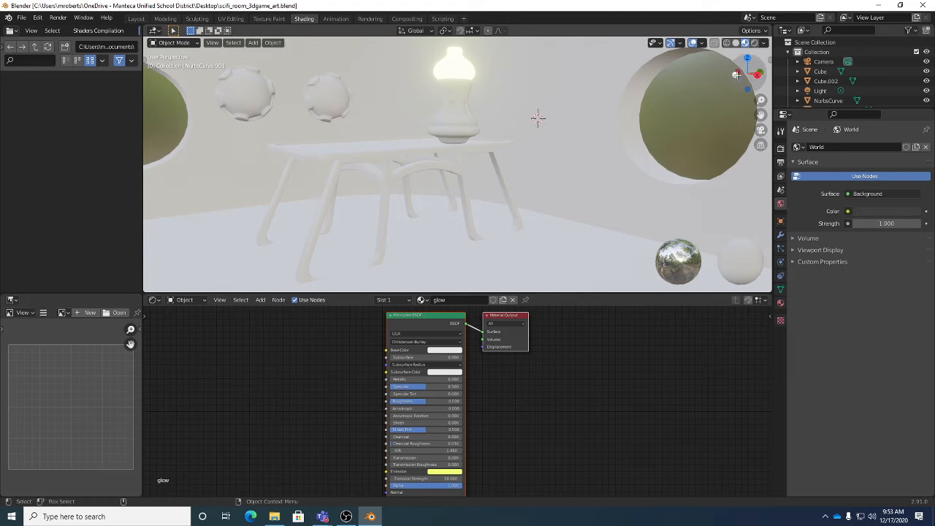
Step: Enable scene lights in the viewport shading and change the scene's Light object to a Spot light
{"action": "left_click", "coordinate": [764, 42]}
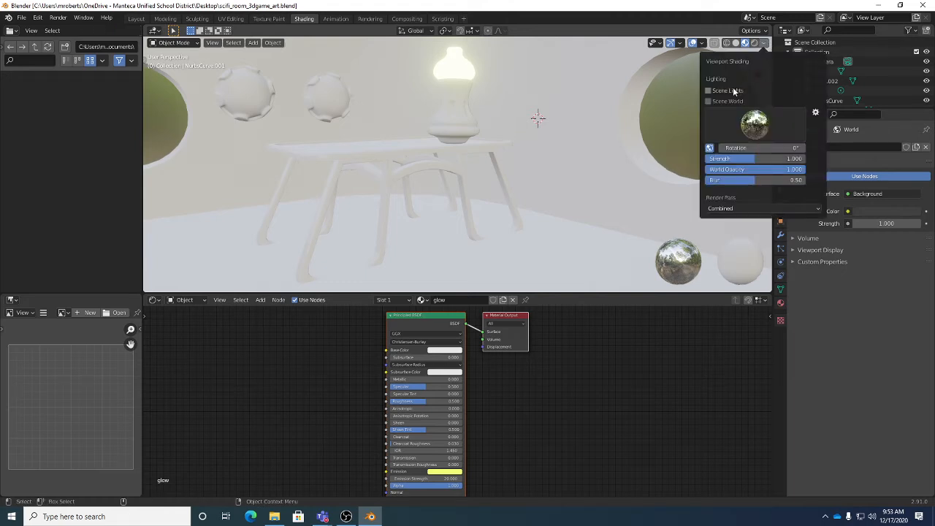
{"action": "left_click", "coordinate": [731, 90]}
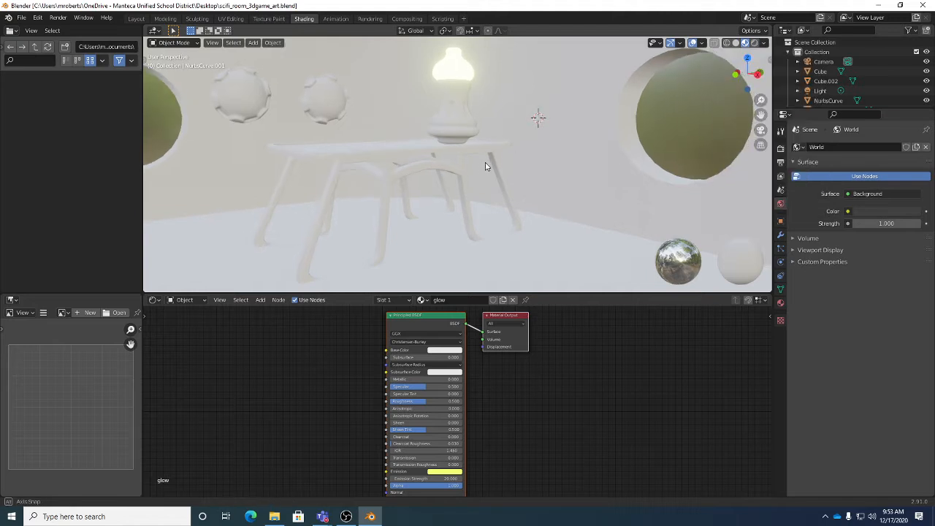
{"action": "scroll", "coordinate": [869, 73], "scroll_direction": "down", "scroll_amount": 3}
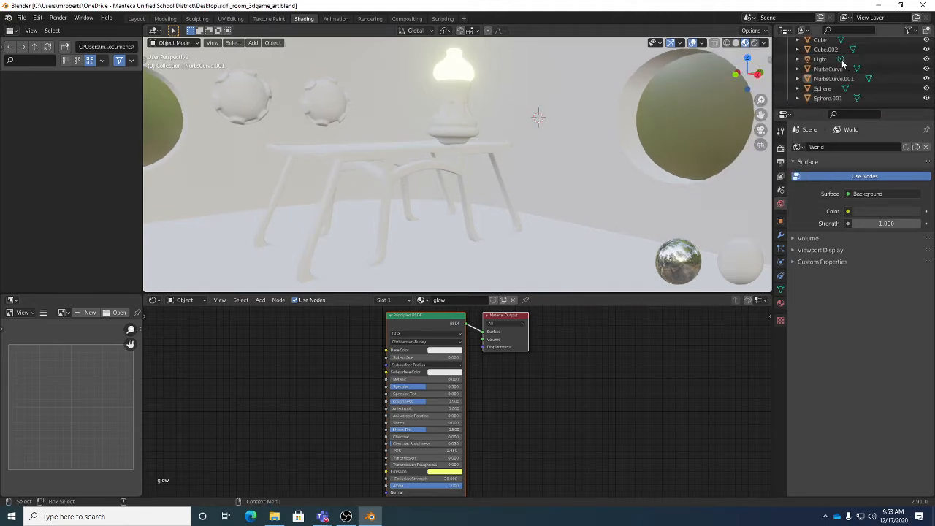
{"action": "left_click", "coordinate": [869, 59]}
{"action": "scroll", "coordinate": [875, 71], "scroll_direction": "up", "scroll_amount": 3}
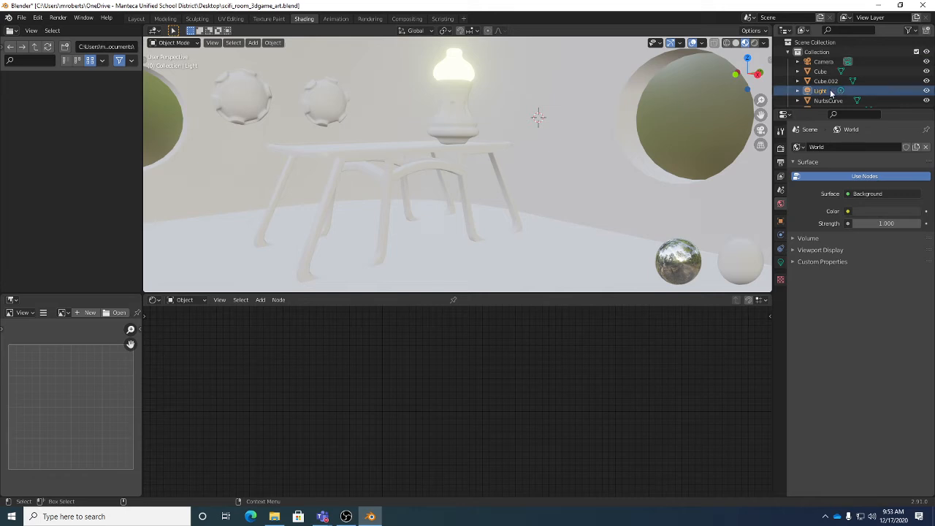
{"action": "left_click", "coordinate": [780, 263]}
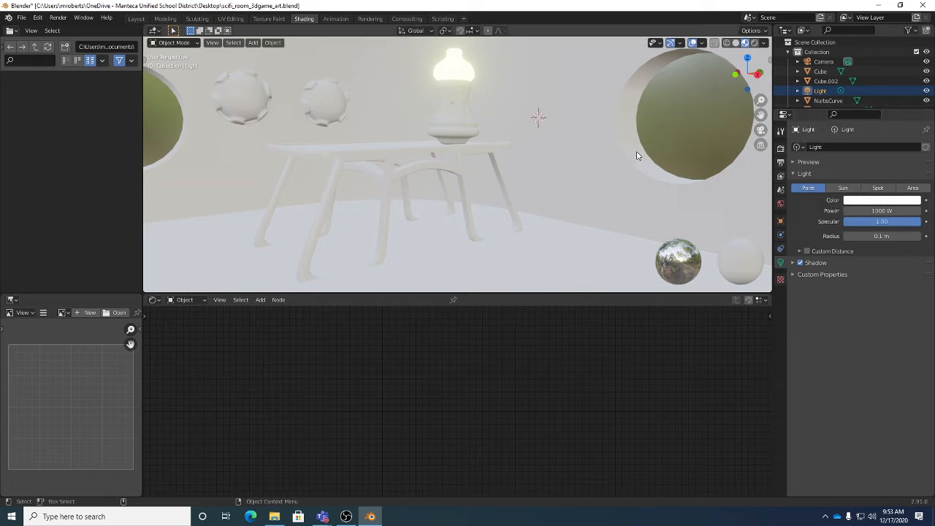
{"action": "left_click", "coordinate": [879, 189]}
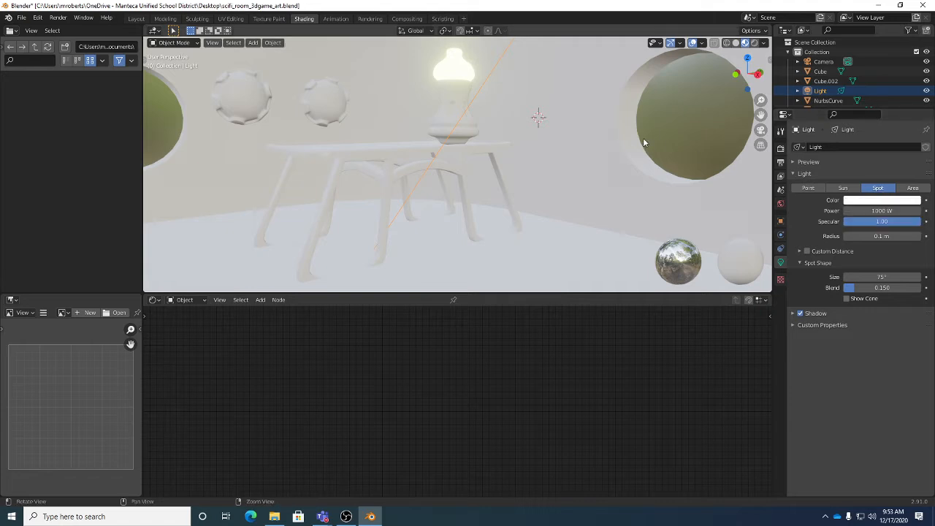
Step: Move the spotlight down from above towards the room
{"action": "right_click_drag", "start_coordinate": [642, 137], "coordinate": [527, 143], "text": "alt"}
{"action": "scroll", "coordinate": [527, 146], "scroll_direction": "down", "scroll_amount": 10}
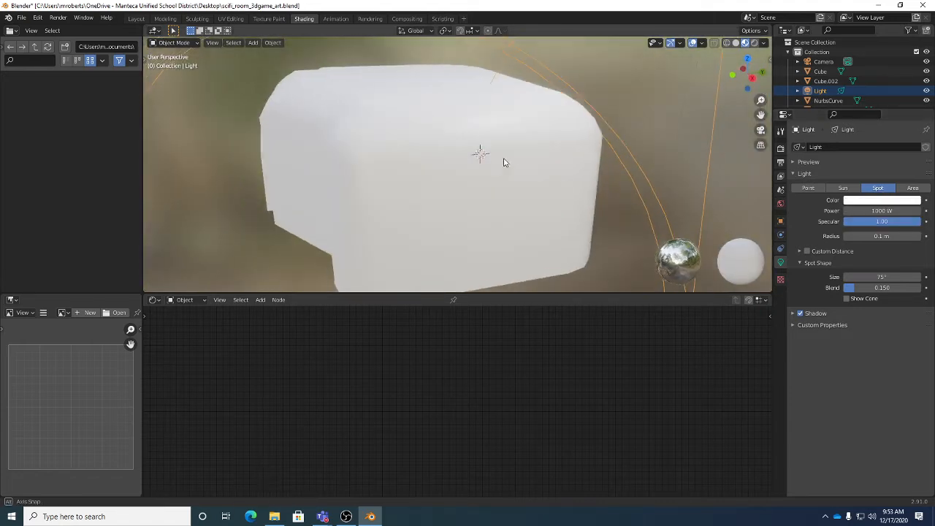
{"action": "left_click_drag", "start_coordinate": [509, 119], "coordinate": [538, 146], "text": "alt"}
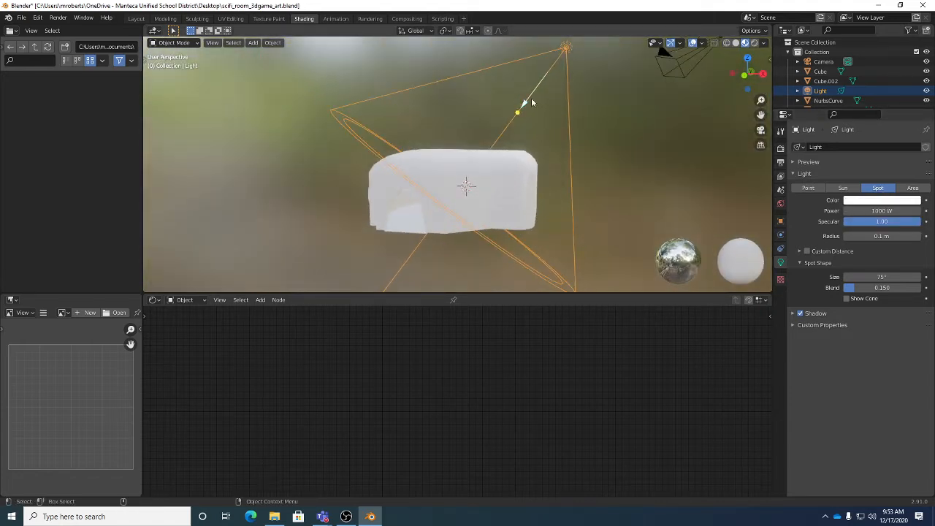
{"action": "key", "text": "w"}
{"action": "left_click_drag", "start_coordinate": [590, 86], "coordinate": [520, 199]}
Step: Aim the spotlight into the room towards the table and lamp
{"action": "middle_click_drag", "start_coordinate": [485, 212], "coordinate": [519, 179], "text": "alt"}
{"action": "scroll", "coordinate": [479, 174], "scroll_direction": "up", "scroll_amount": 8}
{"action": "left_click_drag", "start_coordinate": [546, 189], "coordinate": [629, 222], "text": "alt"}
{"action": "middle_click_drag", "start_coordinate": [630, 223], "coordinate": [682, 223]}
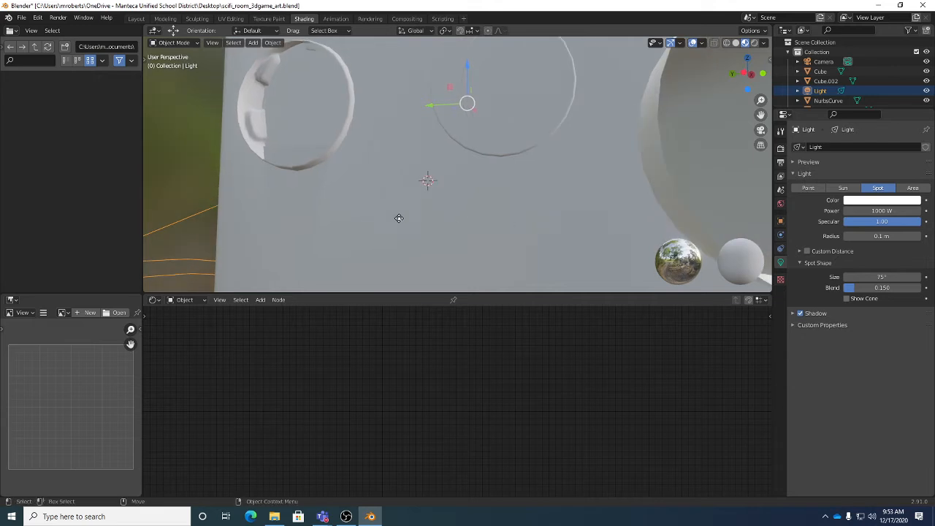
{"action": "left_click_drag", "start_coordinate": [399, 217], "coordinate": [443, 227]}
{"action": "left_click_drag", "start_coordinate": [499, 219], "coordinate": [460, 159], "text": "alt"}
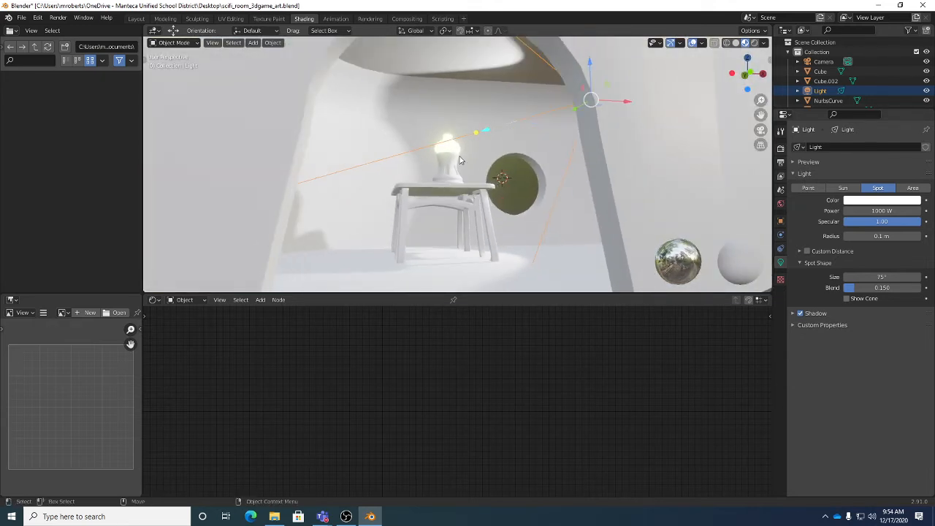
Step: Rotate the spotlight so its beam tilts down towards the room's floor
{"action": "key", "text": "e"}
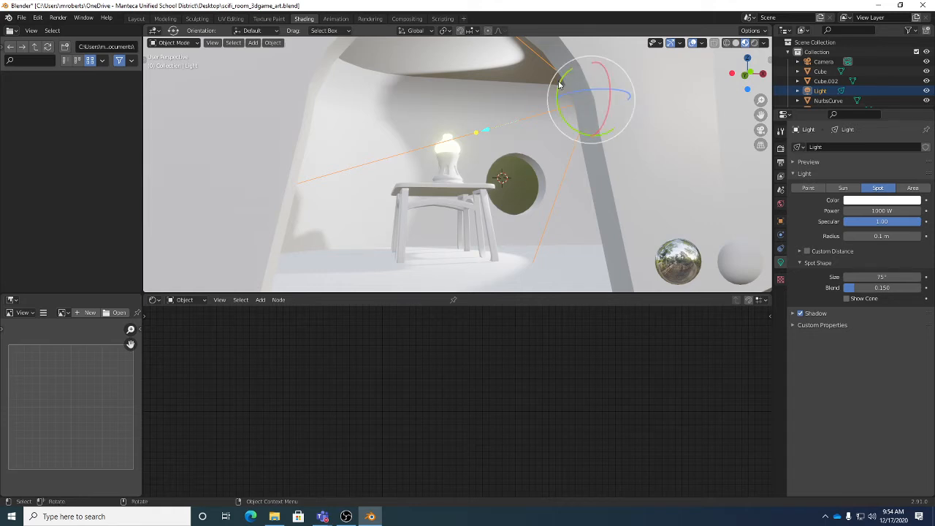
{"action": "left_click_drag", "start_coordinate": [558, 84], "coordinate": [634, 147]}
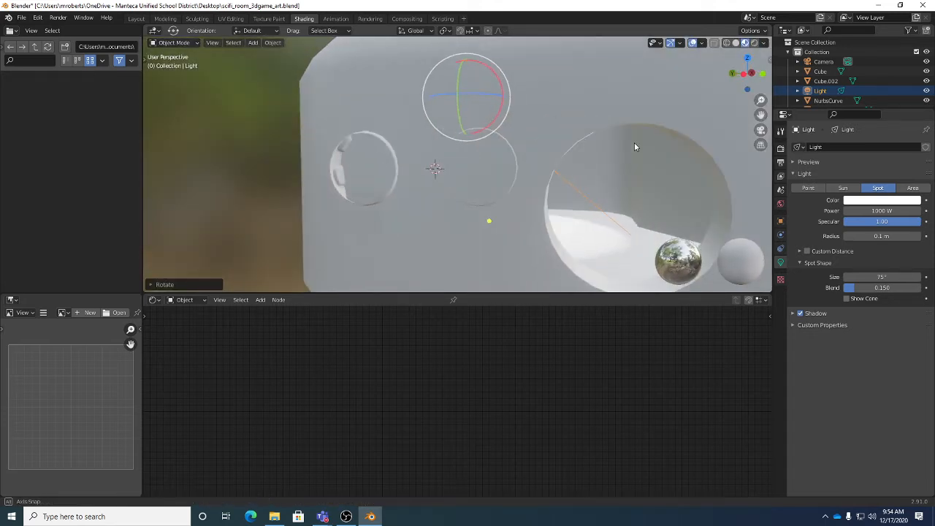
{"action": "key", "text": "r"}
{"action": "key", "text": "r"}
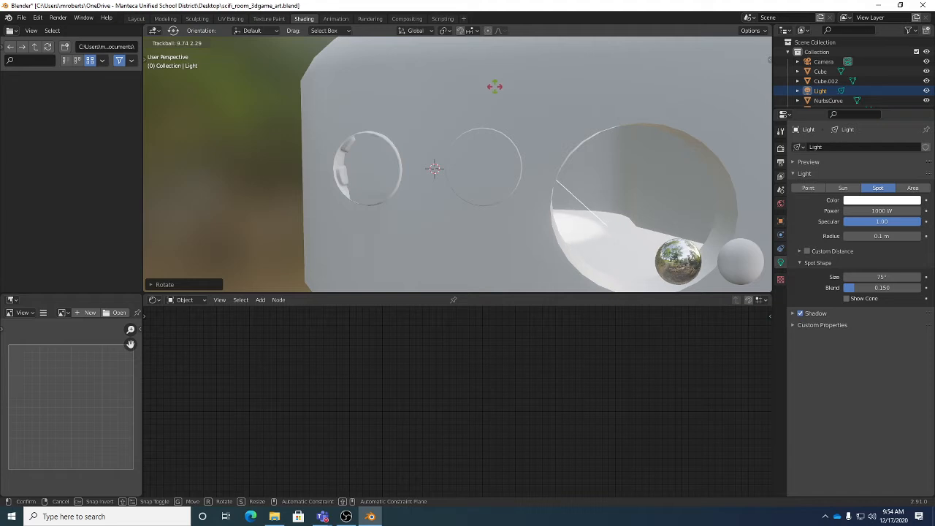
{"action": "left_click_drag", "start_coordinate": [494, 86], "coordinate": [500, 93]}
Step: Move the spotlight across to the upper part of the room's arched opening
{"action": "key", "text": "w"}
{"action": "middle_click_drag", "start_coordinate": [529, 139], "coordinate": [635, 160]}
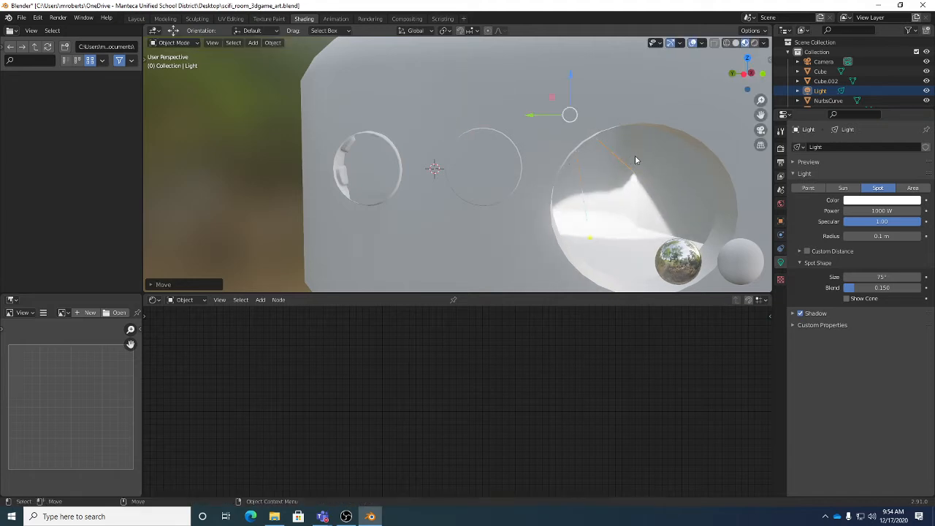
{"action": "left_click_drag", "start_coordinate": [635, 160], "coordinate": [601, 124], "text": "alt"}
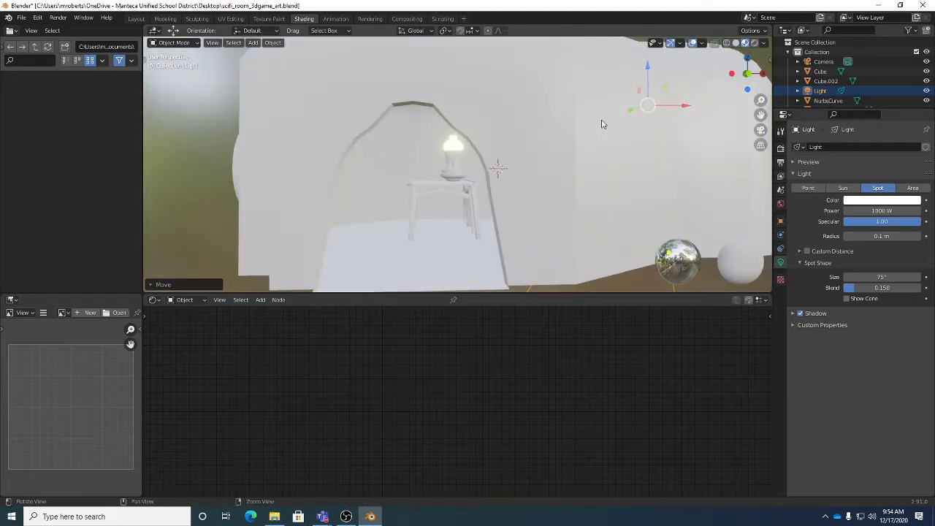
{"action": "left_click_drag", "start_coordinate": [686, 108], "coordinate": [509, 272]}
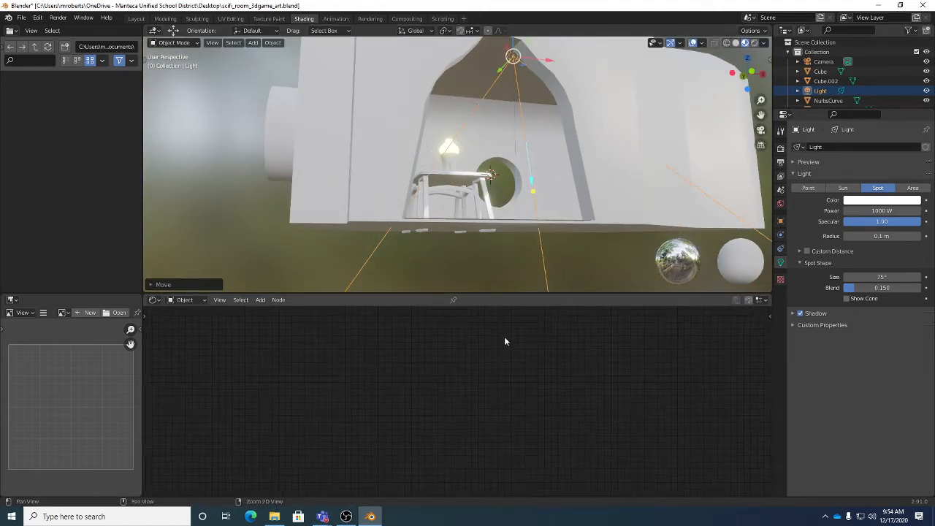
{"action": "mouse_move", "coordinate": [500, 216]}
{"action": "middle_mouse_down"}
{"action": "mouse_move", "coordinate": [486, 248]}
{"action": "mouse_move", "coordinate": [504, 233]}
{"action": "middle_mouse_up"}
{"action": "left_click_drag", "start_coordinate": [504, 233], "coordinate": [548, 192], "text": "alt"}
Step: Rotate the spotlight at the top of the arched opening and re-aim its beam to adjust how it falls inside the room
{"action": "key", "text": "e"}
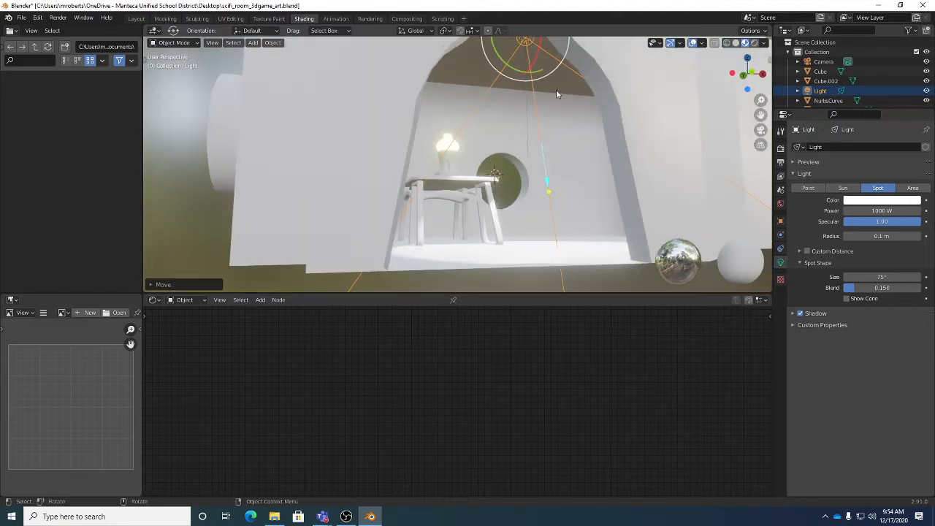
{"action": "left_click_drag", "start_coordinate": [559, 72], "coordinate": [552, 77]}
{"action": "middle_click_drag", "start_coordinate": [554, 101], "coordinate": [634, 115]}
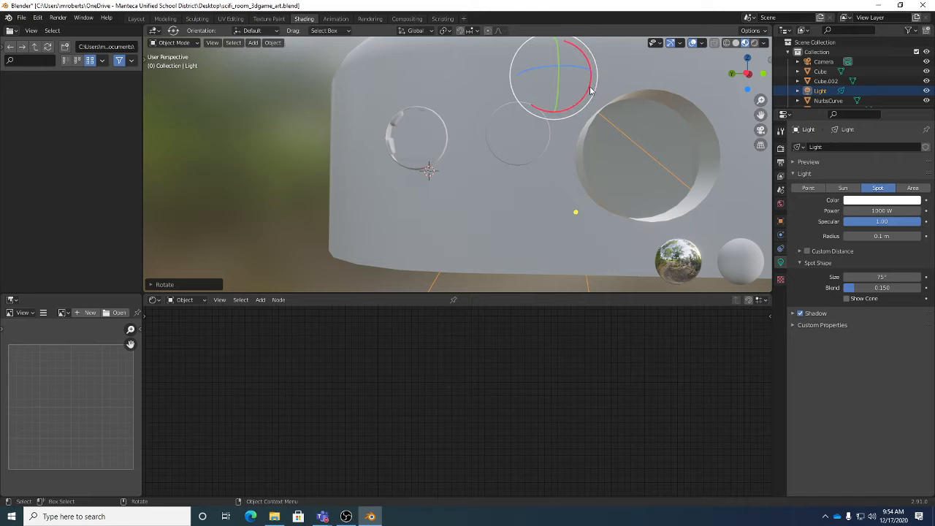
{"action": "left_click_drag", "start_coordinate": [590, 93], "coordinate": [577, 119]}
{"action": "left_click_drag", "start_coordinate": [549, 211], "coordinate": [550, 217]}
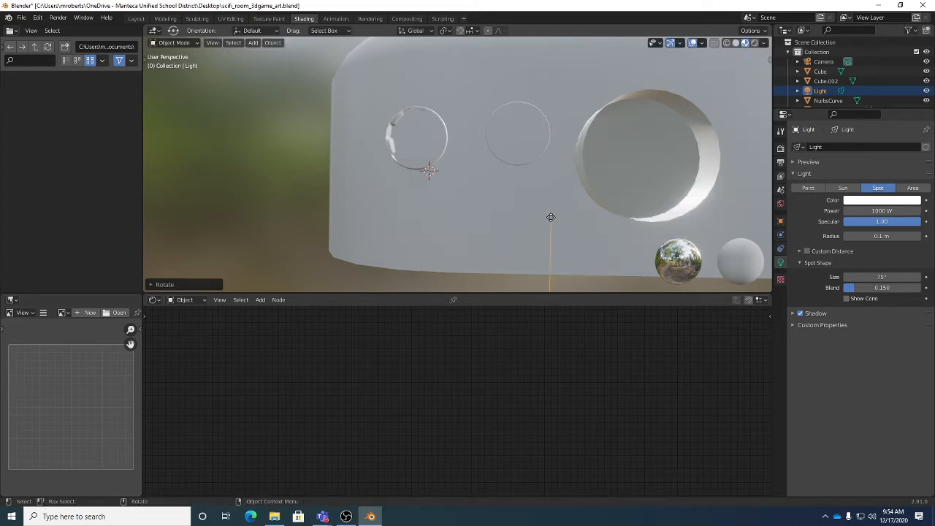
{"action": "middle_click_drag", "start_coordinate": [552, 220], "coordinate": [487, 218]}
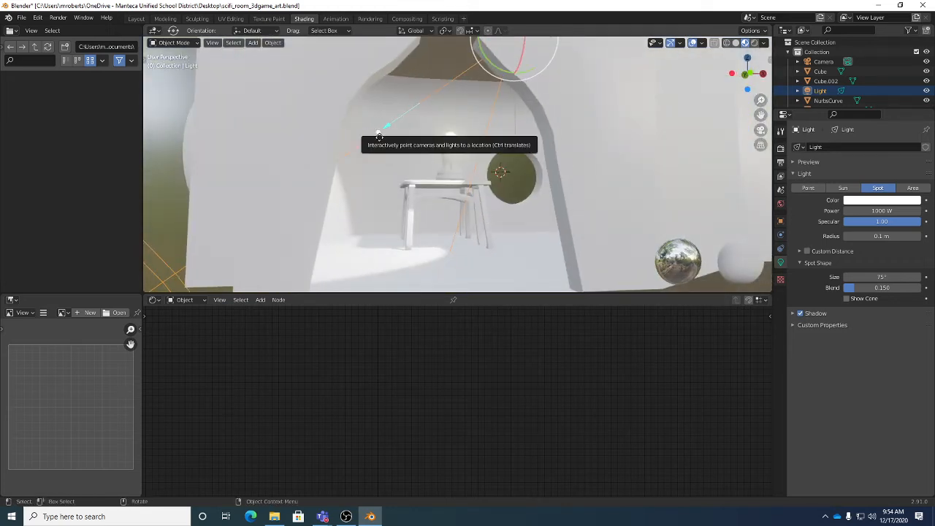
Step: Point the spotlight at the floor beside the table and tilt it slightly to light the lamp and table
{"action": "left_click_drag", "start_coordinate": [374, 133], "coordinate": [523, 258]}
{"action": "middle_click_drag", "start_coordinate": [523, 258], "coordinate": [547, 247]}
{"action": "middle_click_drag", "start_coordinate": [546, 177], "coordinate": [618, 190]}
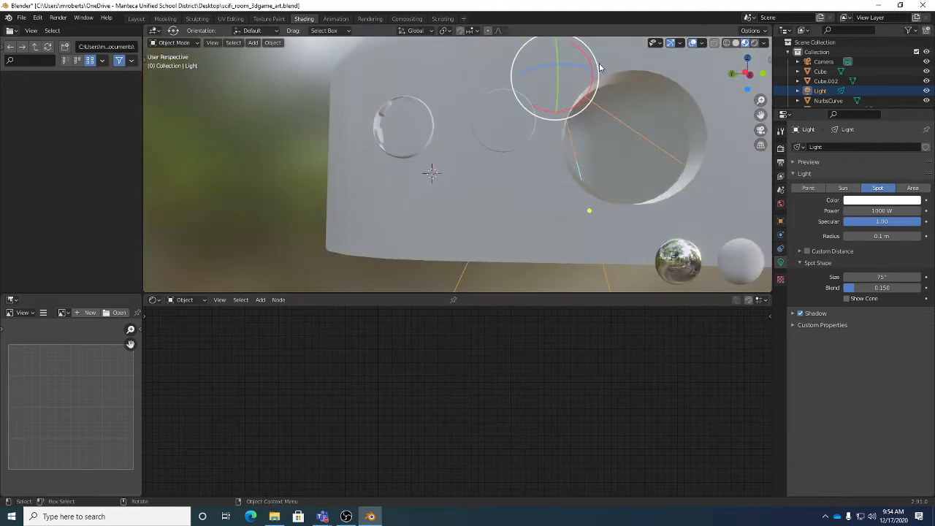
{"action": "left_click_drag", "start_coordinate": [600, 69], "coordinate": [599, 80]}
{"action": "middle_click_drag", "start_coordinate": [601, 84], "coordinate": [526, 109]}
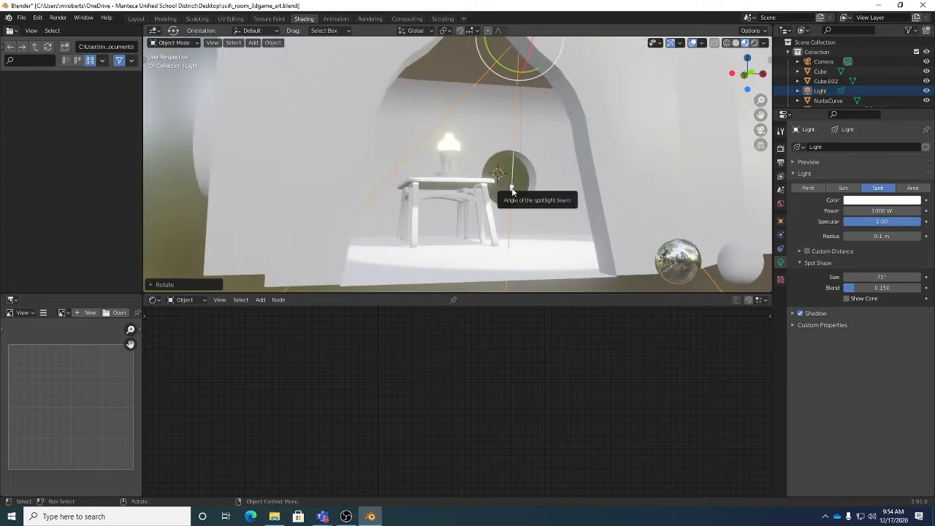
Step: Straighten the spotlight to point vertically down and widen its spot size to 155°
{"action": "left_click_drag", "start_coordinate": [511, 188], "coordinate": [504, 285]}
{"action": "scroll", "coordinate": [489, 170], "scroll_direction": "down", "scroll_amount": 4}
{"action": "middle_click_drag", "start_coordinate": [488, 170], "coordinate": [495, 102]}
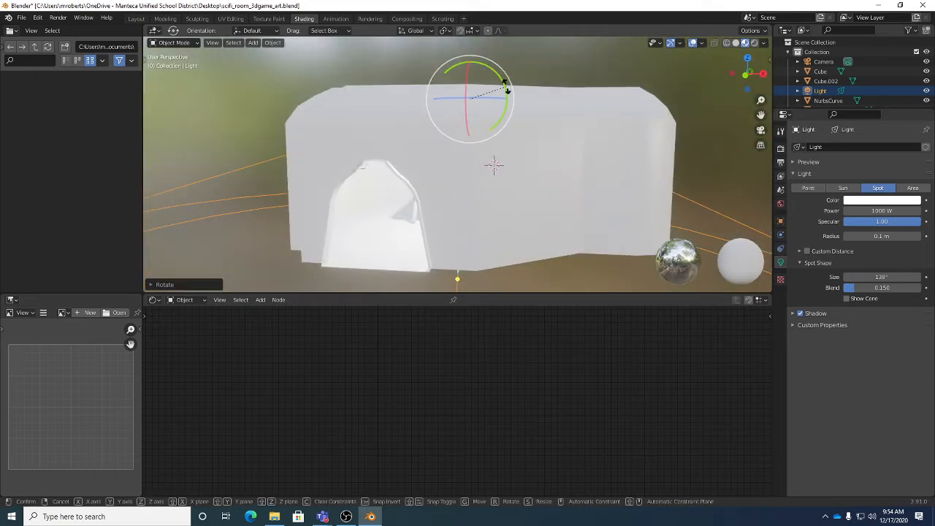
{"action": "middle_click_drag", "start_coordinate": [504, 89], "coordinate": [526, 167]}
{"action": "scroll", "coordinate": [519, 105], "scroll_direction": "up", "scroll_amount": 4}
{"action": "scroll", "coordinate": [550, 148], "scroll_direction": "down", "scroll_amount": 2}
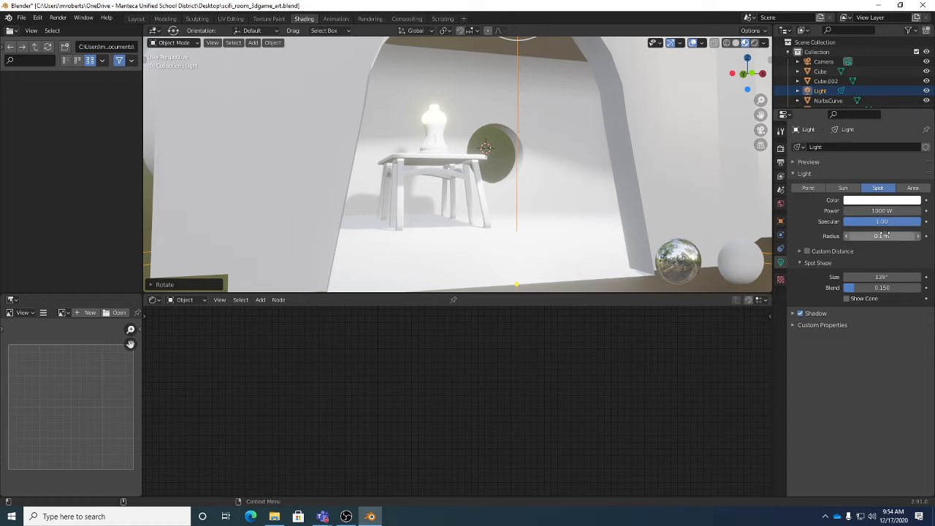
{"action": "left_click_drag", "start_coordinate": [906, 277], "coordinate": [917, 277]}
{"action": "middle_click_drag", "start_coordinate": [551, 147], "coordinate": [544, 175]}
Step: Raise the spotlight slightly above the arched opening with the Move tool
{"action": "key", "text": "w"}
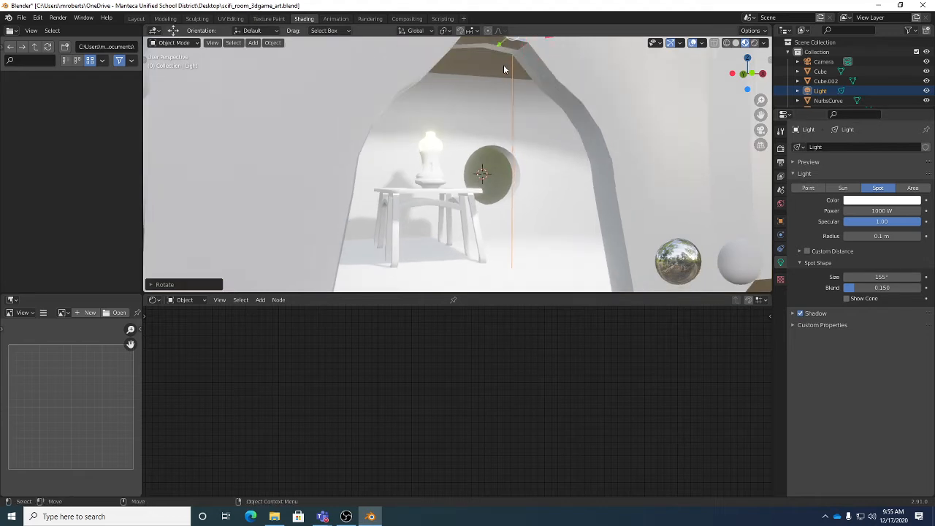
{"action": "middle_click_drag", "start_coordinate": [503, 64], "coordinate": [511, 118], "text": "alt"}
{"action": "left_click_drag", "start_coordinate": [519, 78], "coordinate": [514, 48], "text": "alt"}
{"action": "mouse_move", "coordinate": [504, 114]}
{"action": "middle_mouse_down"}
{"action": "mouse_move", "coordinate": [496, 124]}
{"action": "mouse_move", "coordinate": [522, 119]}
{"action": "mouse_move", "coordinate": [516, 164]}
{"action": "middle_mouse_up"}
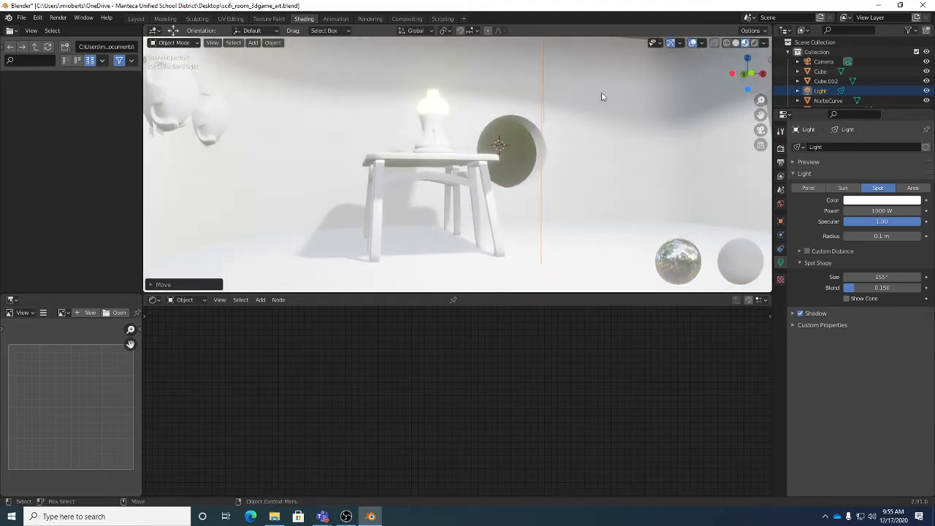
{"action": "left_click", "coordinate": [736, 44]}
{"action": "left_click", "coordinate": [745, 43]}
{"action": "left_click", "coordinate": [763, 43]}
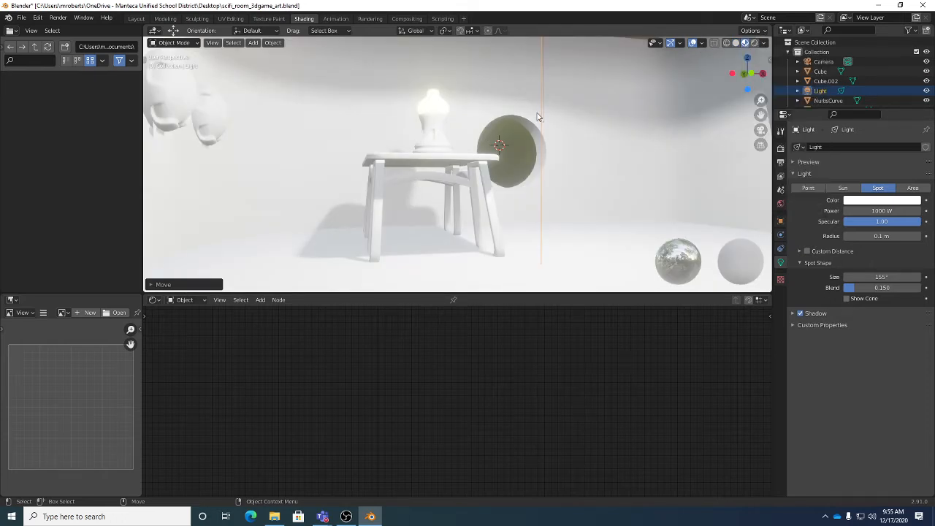
Step: Try spotlight powers of 30 W, 300 W and 500 W to compare the room's brightness
{"action": "left_click", "coordinate": [887, 211]}
{"action": "key", "text": "Return"}
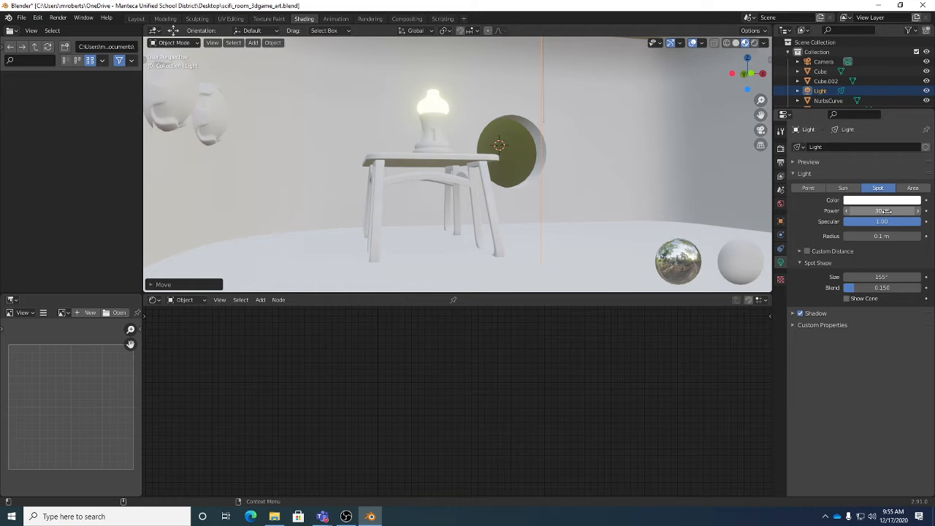
{"action": "left_click", "coordinate": [888, 211]}
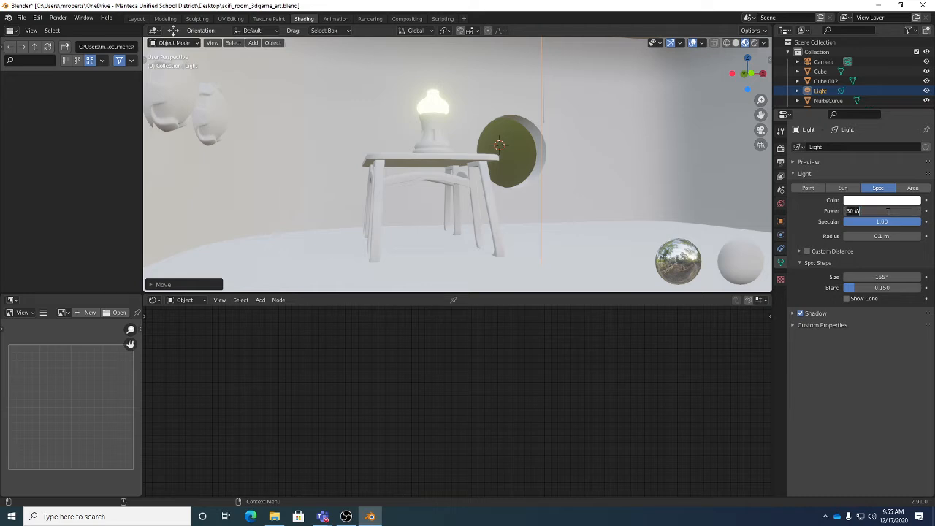
{"action": "type", "text": "300"}
{"action": "key", "text": "Return"}
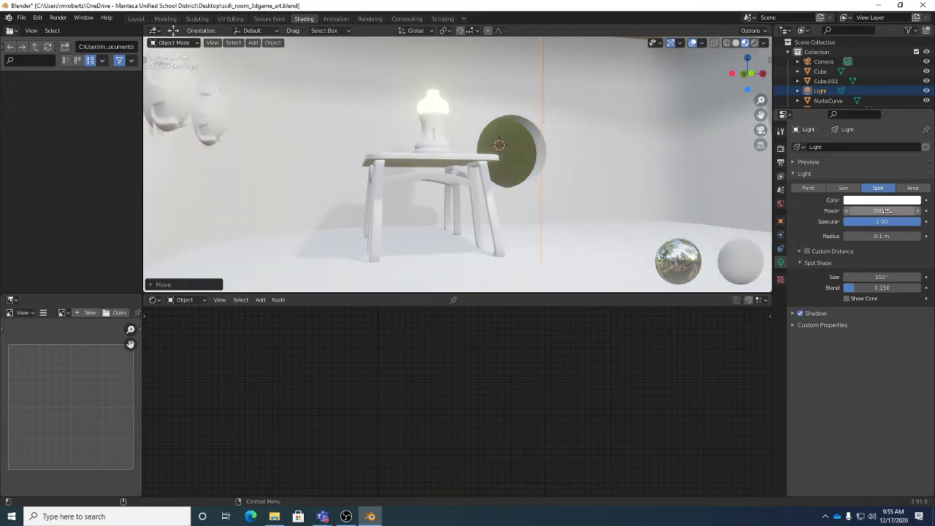
{"action": "left_click", "coordinate": [887, 211]}
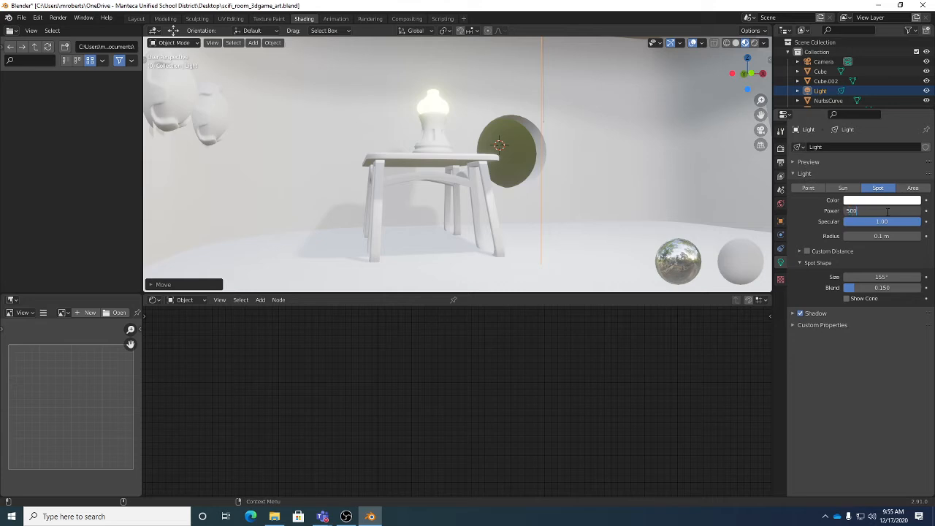
{"action": "type", "text": "500"}
{"action": "key", "text": "Return"}
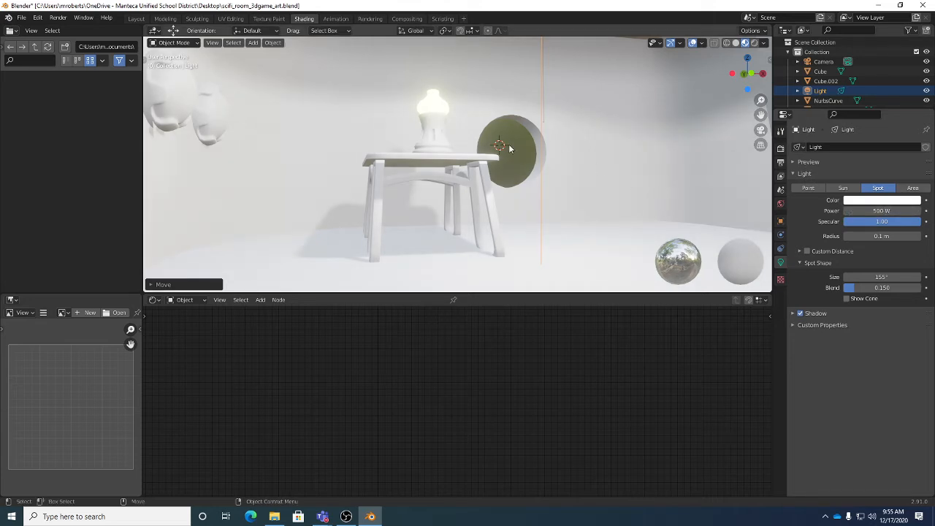
Step: Set the spotlight's power to 700 W and check the lighting around the table
{"action": "left_click", "coordinate": [865, 211]}
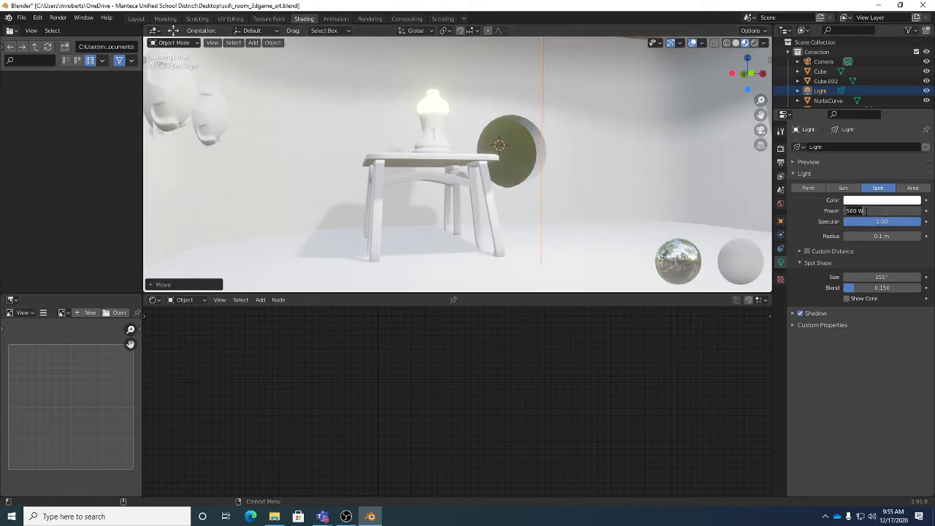
{"action": "type", "text": "700"}
{"action": "key", "text": "Return"}
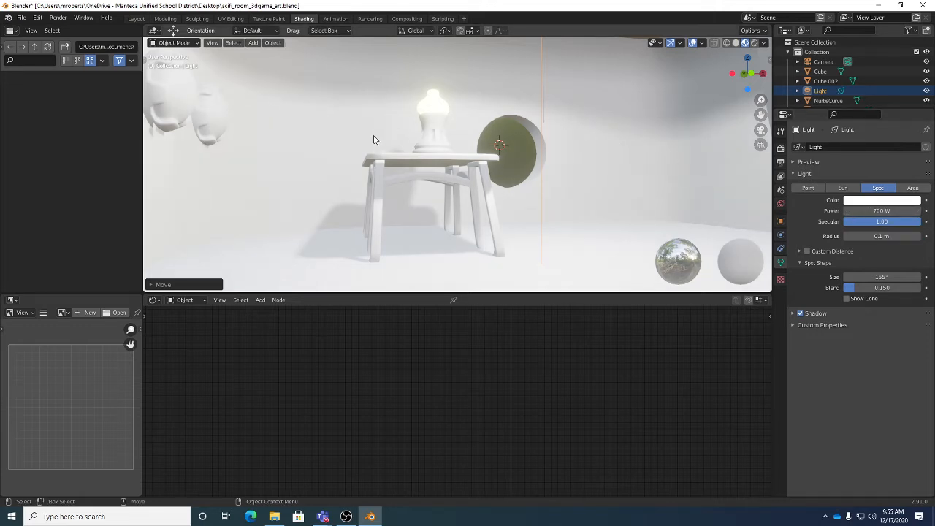
{"action": "middle_click_drag", "start_coordinate": [621, 78], "coordinate": [526, 140]}
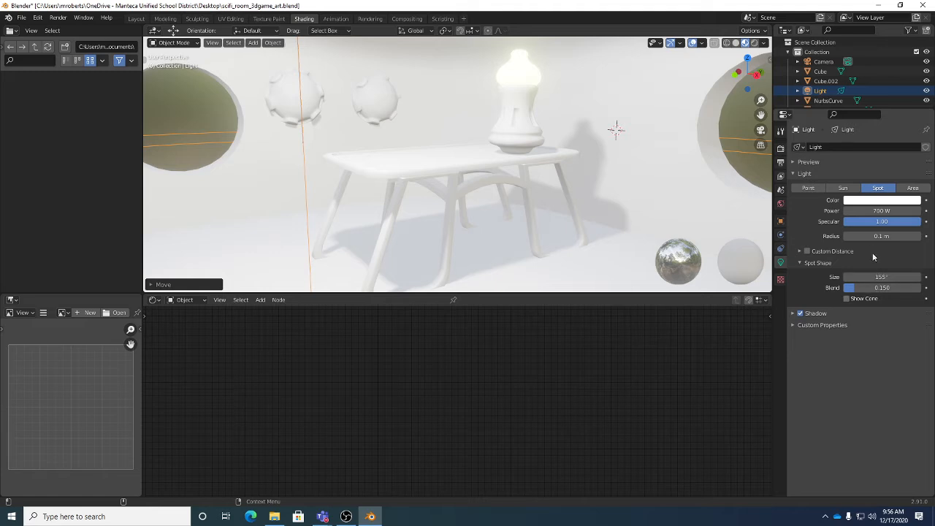
{"action": "left_click_drag", "start_coordinate": [871, 236], "coordinate": [872, 236]}
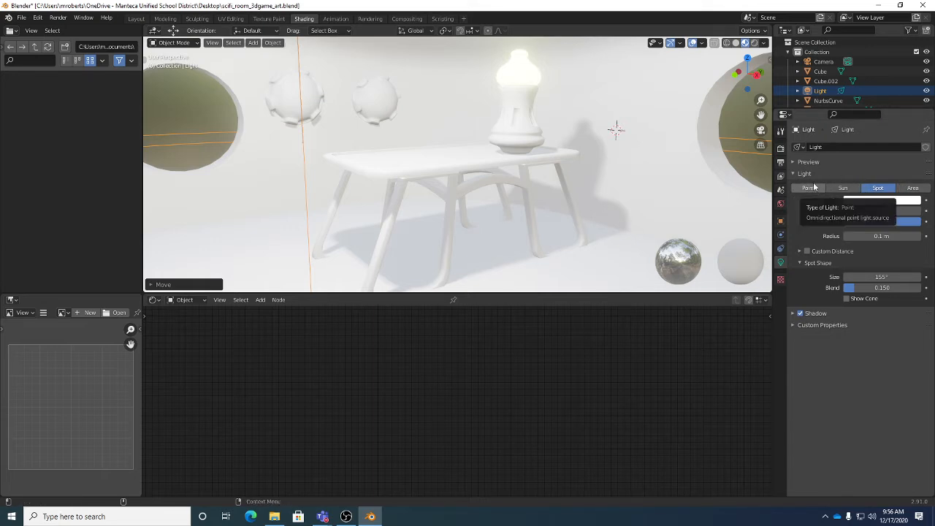
{"action": "left_click", "coordinate": [253, 43]}
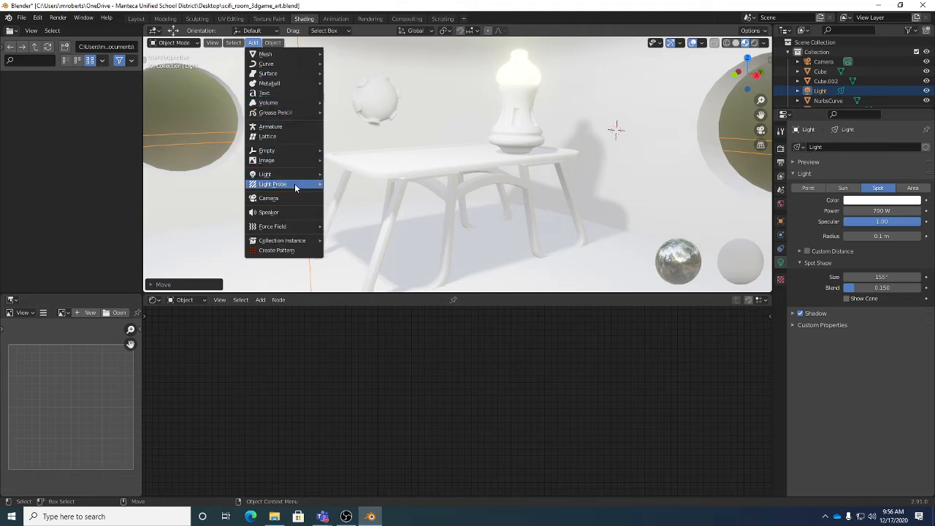
{"action": "mouse_move", "coordinate": [292, 174]}
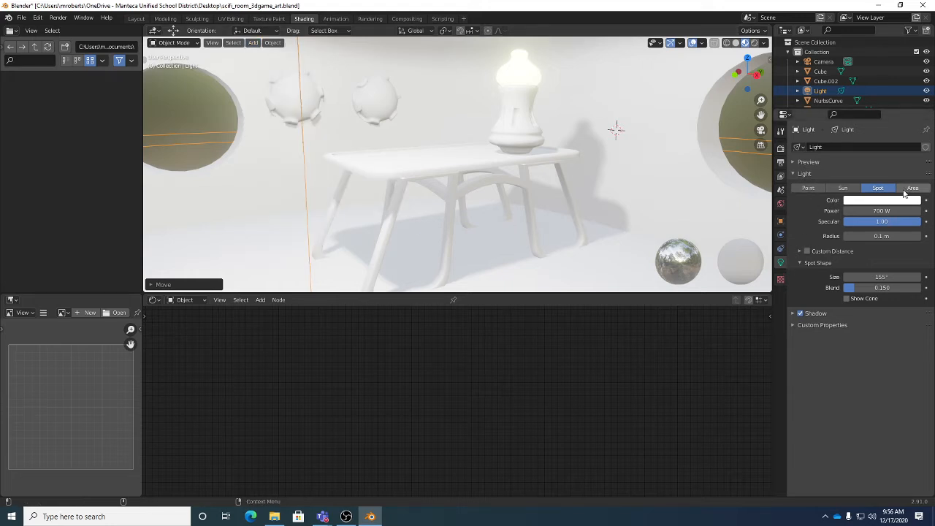
{"action": "left_click", "coordinate": [826, 81]}
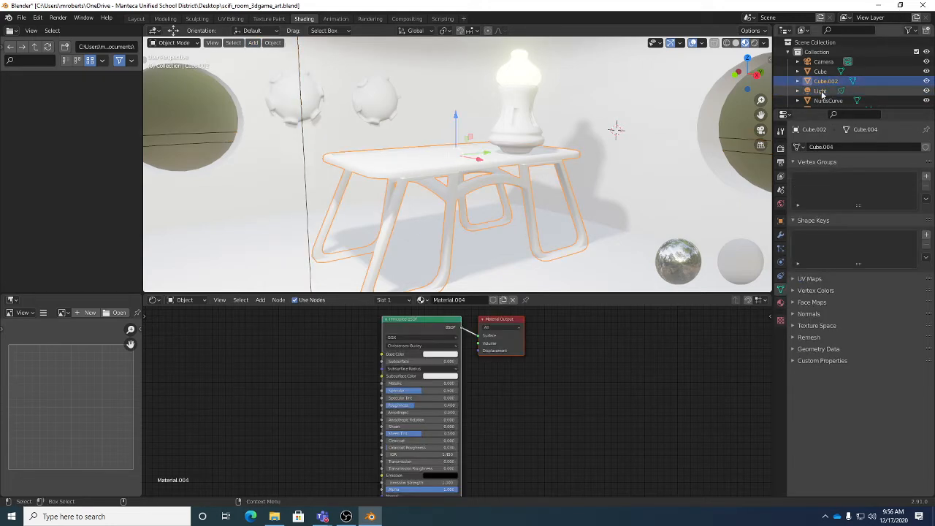
{"action": "left_click", "coordinate": [821, 91]}
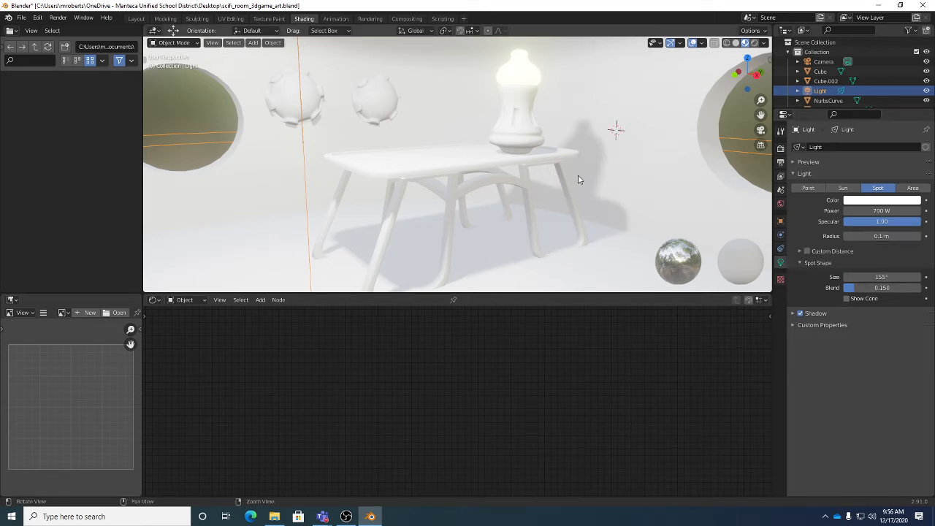
{"action": "key", "text": "KP_Decimal"}
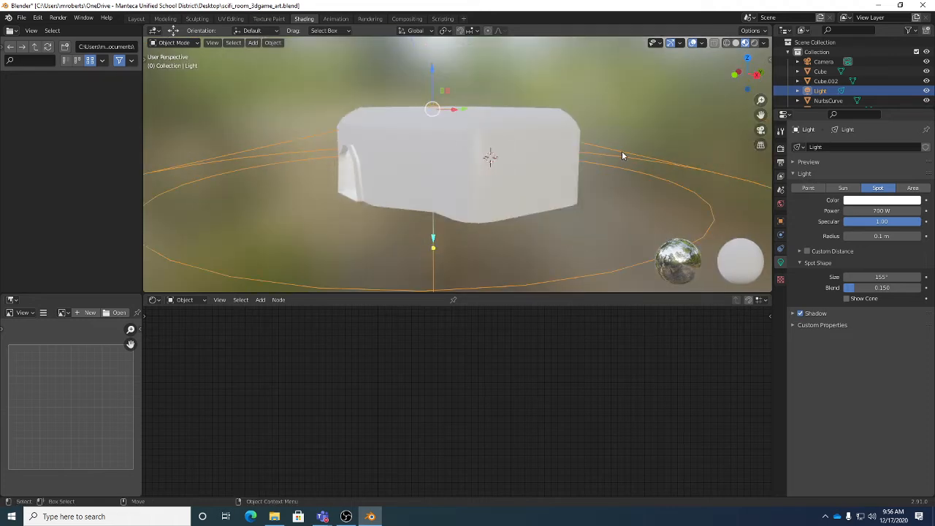
{"action": "middle_click_drag", "start_coordinate": [583, 188], "coordinate": [567, 171]}
{"action": "middle_click_drag", "start_coordinate": [372, 129], "coordinate": [431, 148]}
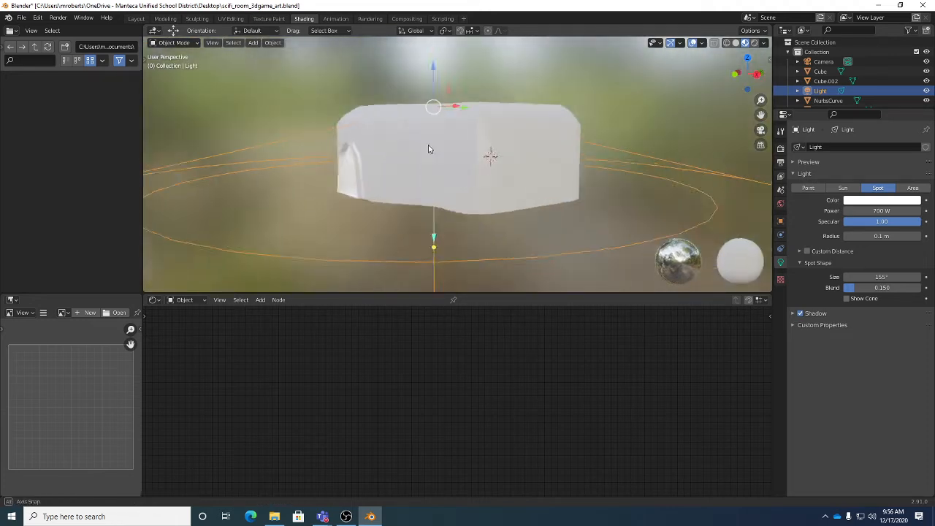
{"action": "scroll", "coordinate": [535, 188], "scroll_direction": "up", "scroll_amount": 6}
{"action": "scroll", "coordinate": [534, 189], "scroll_direction": "down", "scroll_amount": 6}
{"action": "middle_click_drag", "start_coordinate": [548, 192], "coordinate": [531, 180]}
Step: Save the scene and return the viewport to Material Preview after a brief look in Solid shading
{"action": "key", "text": "ctrl+s"}
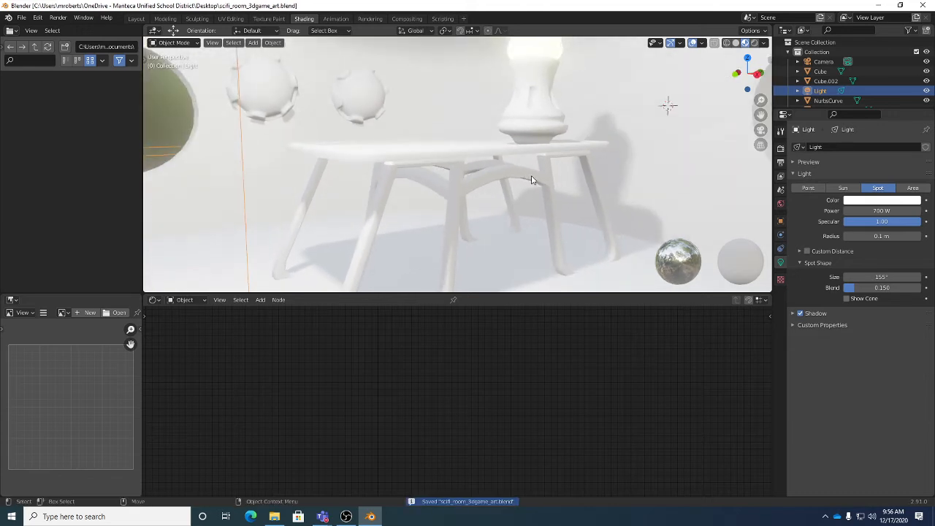
{"action": "left_click", "coordinate": [735, 44]}
{"action": "left_click", "coordinate": [745, 43]}
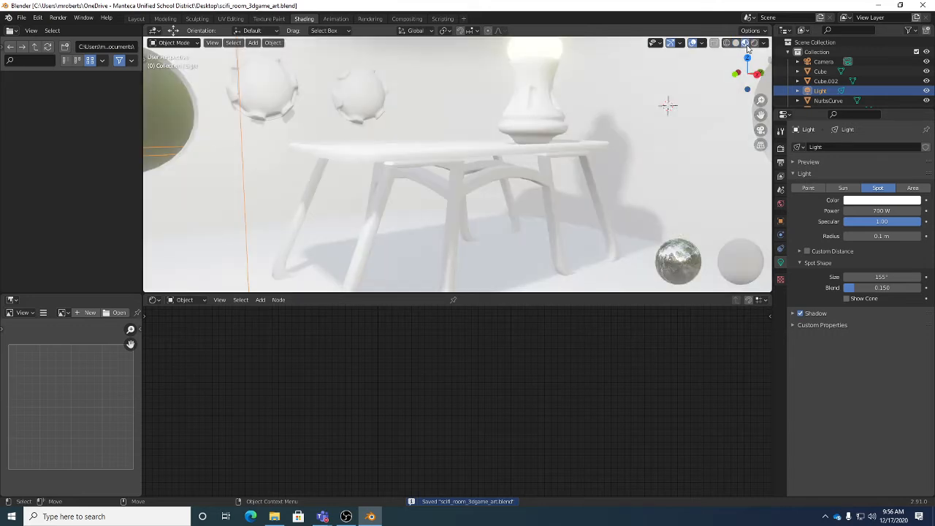
{"action": "left_click", "coordinate": [780, 149]}
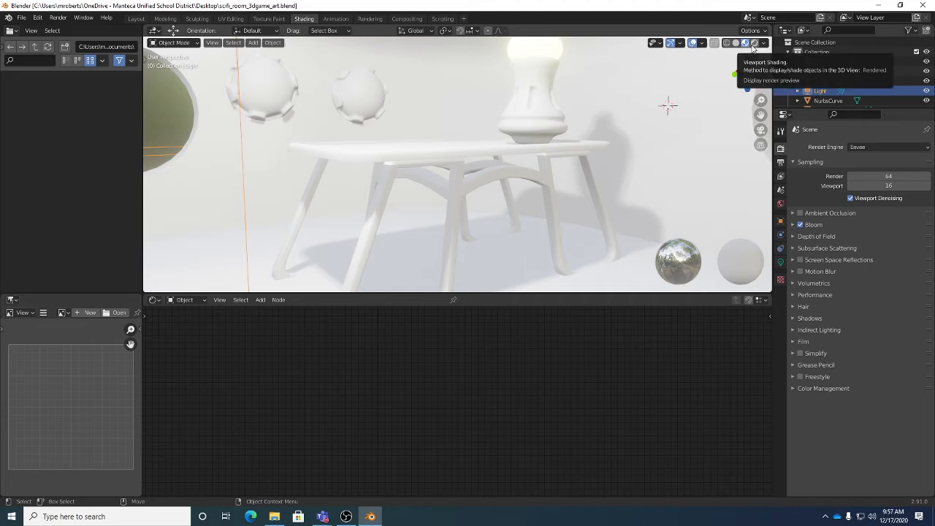
{"action": "left_click", "coordinate": [370, 19]}
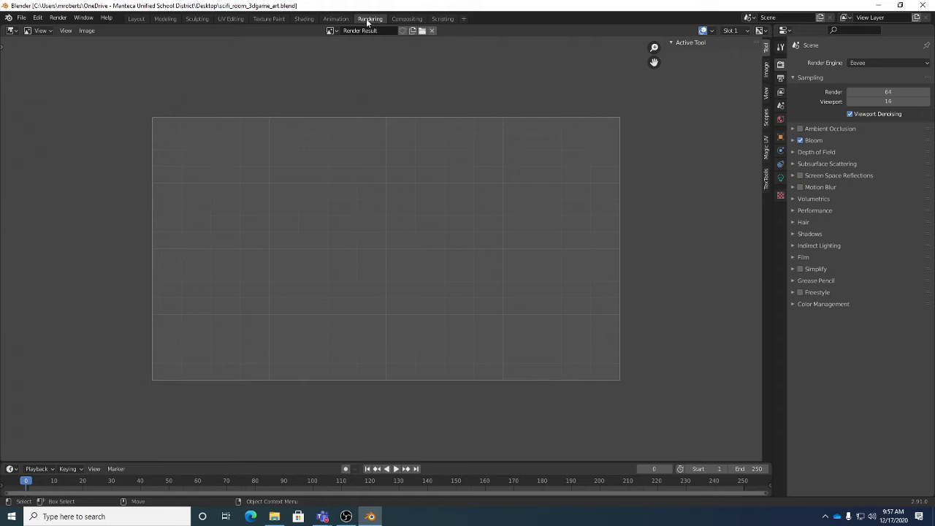
{"action": "left_click", "coordinate": [305, 19]}
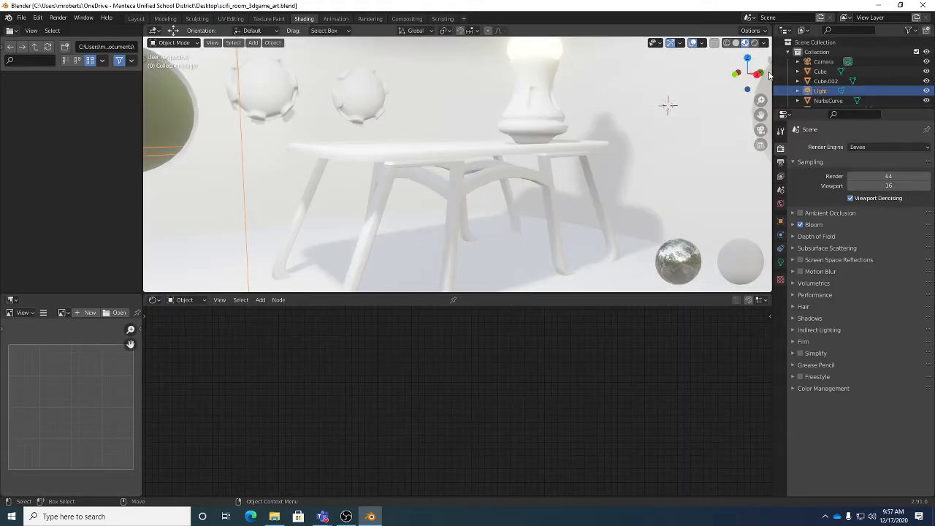
Step: Lock the camera to the viewport by enabling the Camera to View option
{"action": "mouse_move", "coordinate": [769, 59]}
{"action": "left_mouse_down"}
{"action": "mouse_move", "coordinate": [664, 81]}
{"action": "mouse_move", "coordinate": [771, 59]}
{"action": "left_mouse_up"}
{"action": "middle_click_drag", "start_coordinate": [703, 113], "coordinate": [727, 121]}
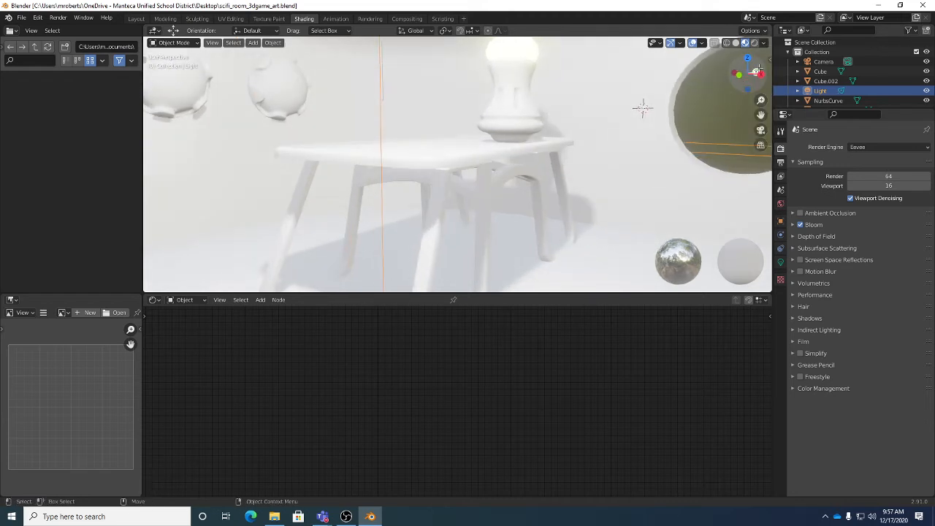
{"action": "left_click", "coordinate": [770, 59]}
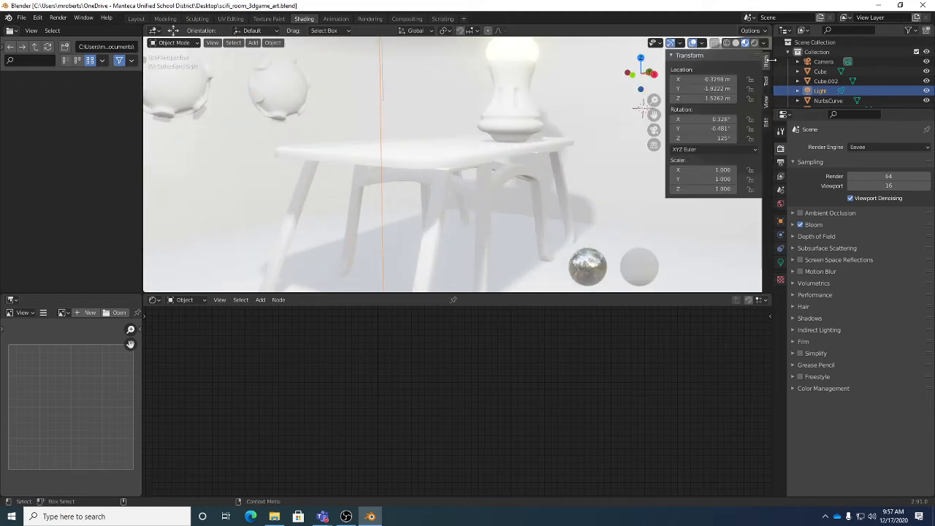
{"action": "left_click", "coordinate": [766, 103]}
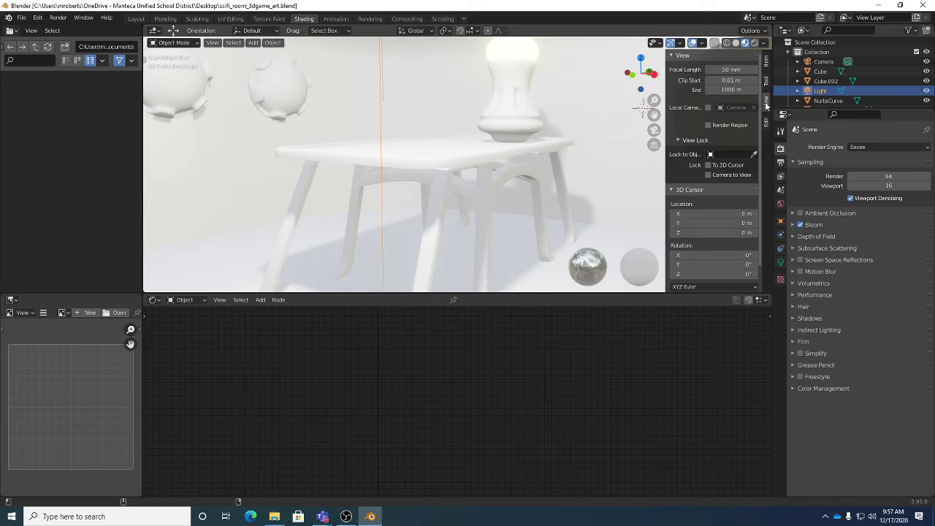
{"action": "left_click", "coordinate": [720, 177]}
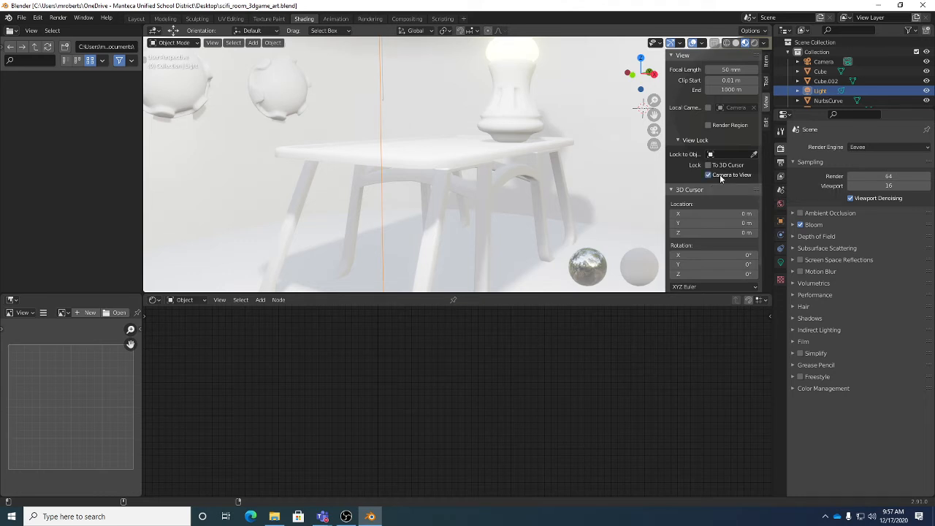
Step: Switch the viewport to look through the scene's active camera
{"action": "left_click", "coordinate": [215, 46]}
{"action": "mouse_move", "coordinate": [245, 156]}
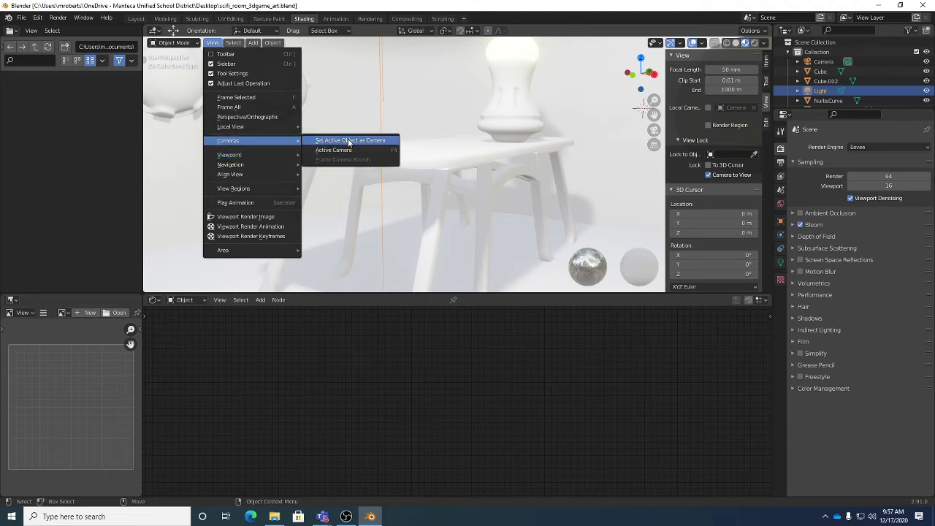
{"action": "left_click", "coordinate": [346, 150]}
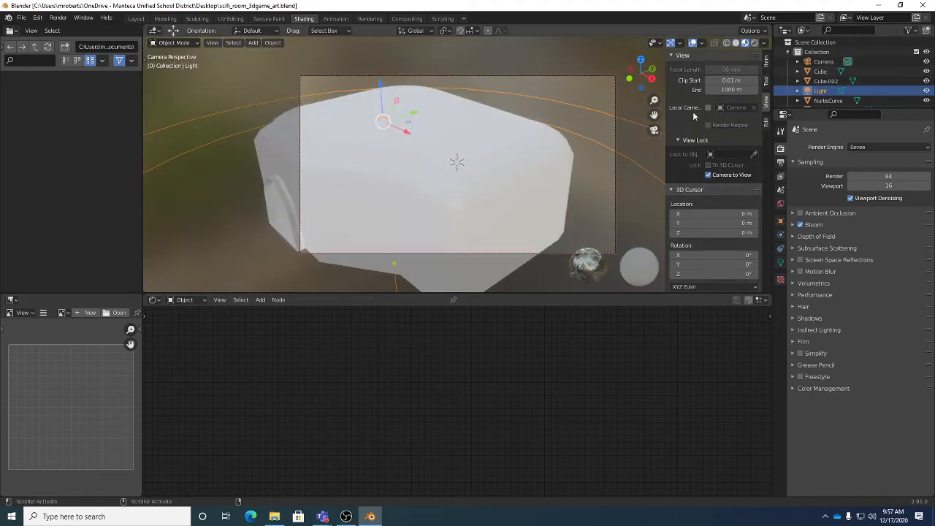
Step: Reposition the camera to frame the table, the lamp and the two round wall pieces from the front
{"action": "middle_click_drag", "start_coordinate": [440, 152], "coordinate": [491, 154]}
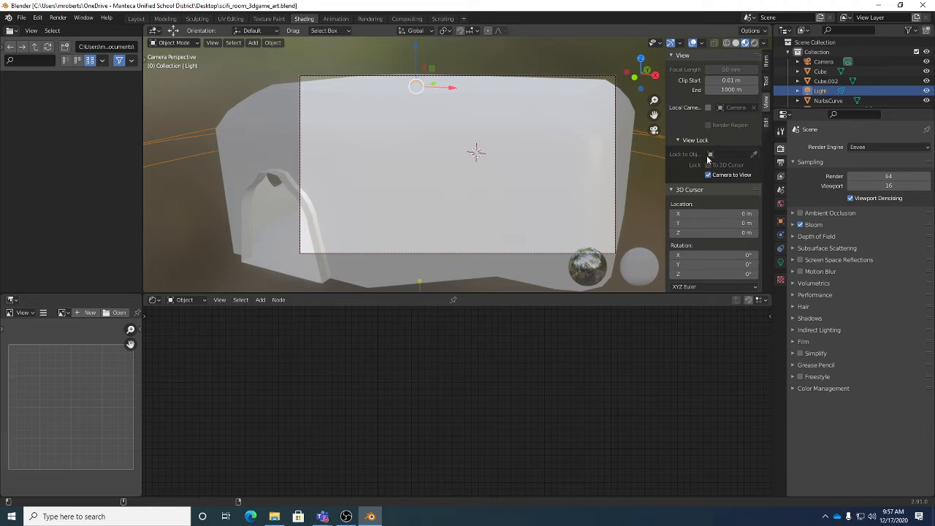
{"action": "mouse_move", "coordinate": [468, 153]}
{"action": "middle_mouse_down"}
{"action": "mouse_move", "coordinate": [485, 156]}
{"action": "mouse_move", "coordinate": [427, 162]}
{"action": "mouse_move", "coordinate": [507, 158]}
{"action": "mouse_move", "coordinate": [481, 146]}
{"action": "mouse_move", "coordinate": [457, 154]}
{"action": "middle_mouse_up"}
{"action": "scroll", "coordinate": [500, 164], "scroll_direction": "up", "scroll_amount": 2}
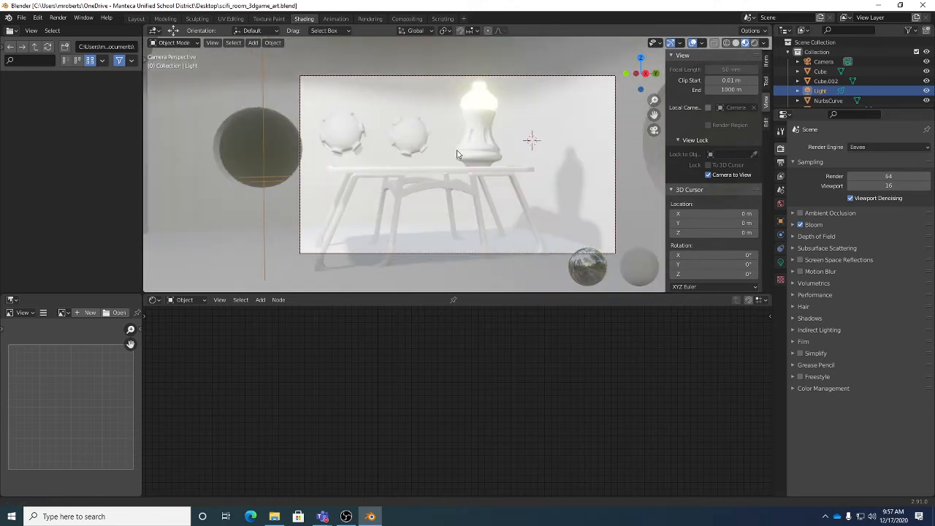
{"action": "middle_click_drag", "start_coordinate": [476, 121], "coordinate": [442, 143]}
{"action": "left_click", "coordinate": [269, 112]}
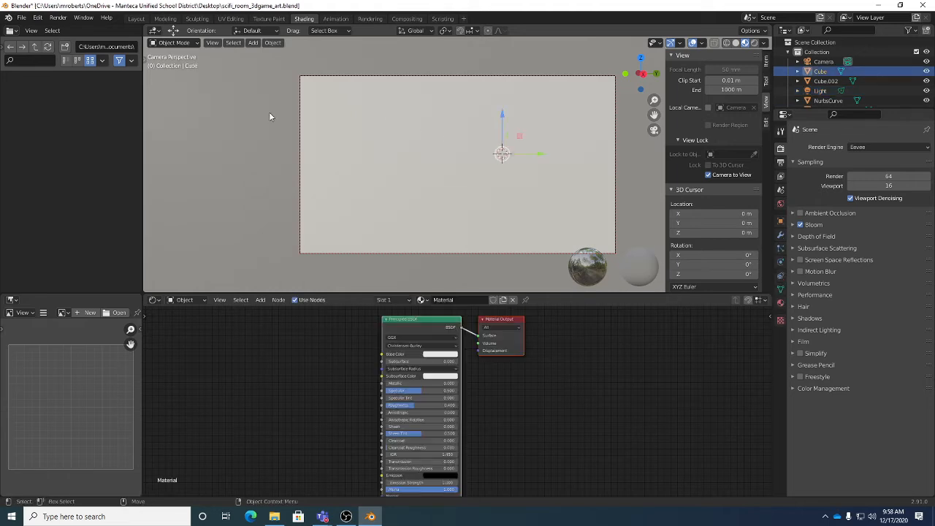
{"action": "middle_click_drag", "start_coordinate": [455, 154], "coordinate": [475, 148]}
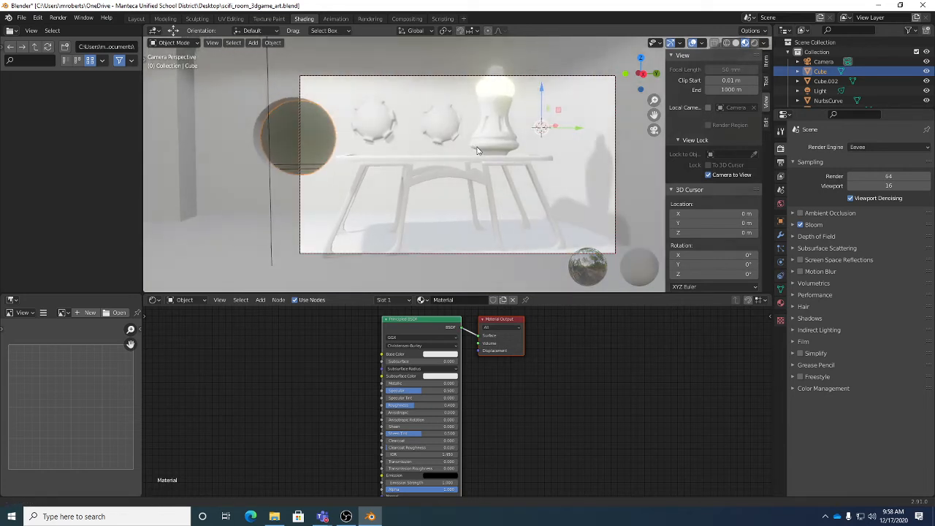
{"action": "key", "text": "w"}
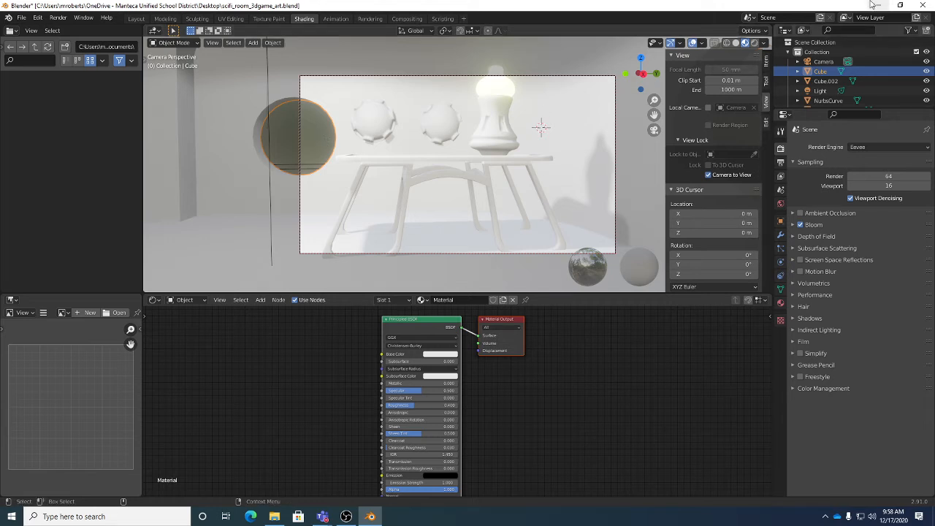
{"action": "key", "text": "n"}
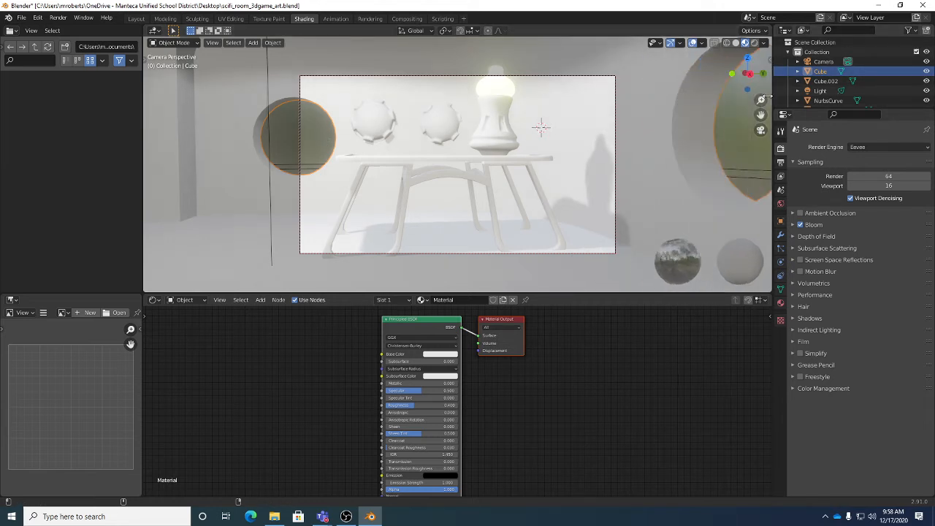
{"action": "left_click", "coordinate": [769, 61]}
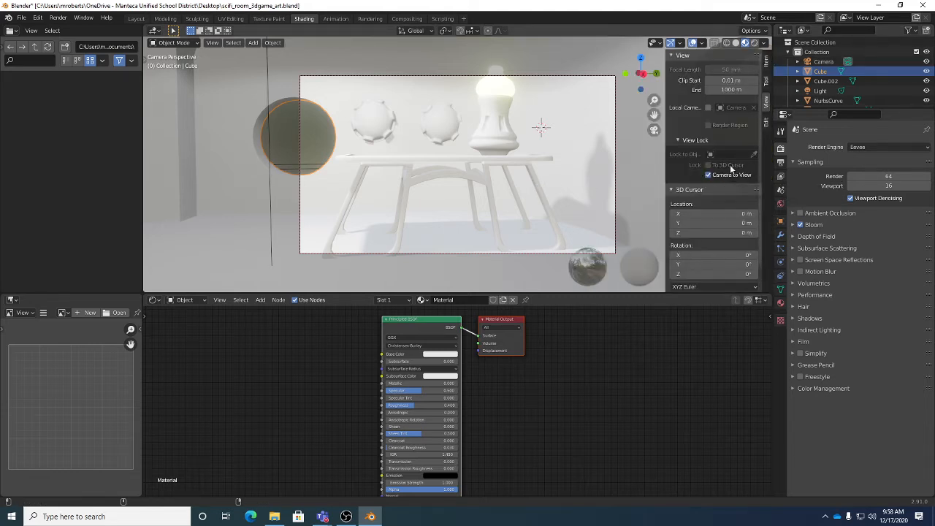
{"action": "left_click", "coordinate": [212, 42]}
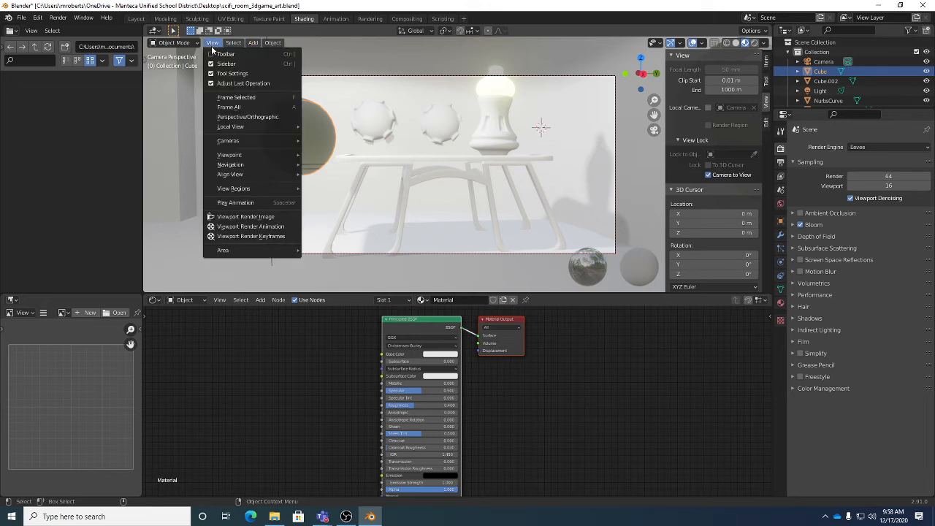
{"action": "mouse_move", "coordinate": [237, 140]}
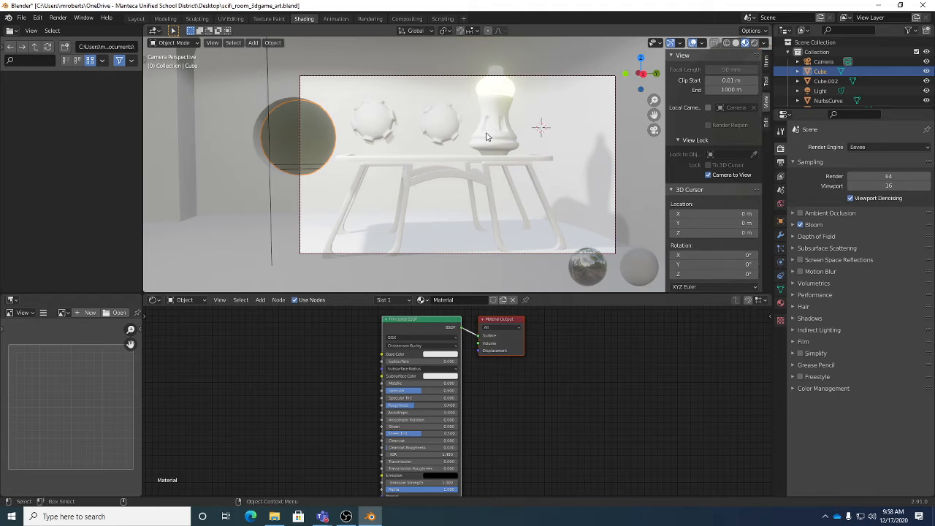
Step: Compare Rendered shading with Material Preview in the camera view and leave the viewport in Rendered shading
{"action": "left_click", "coordinate": [753, 44]}
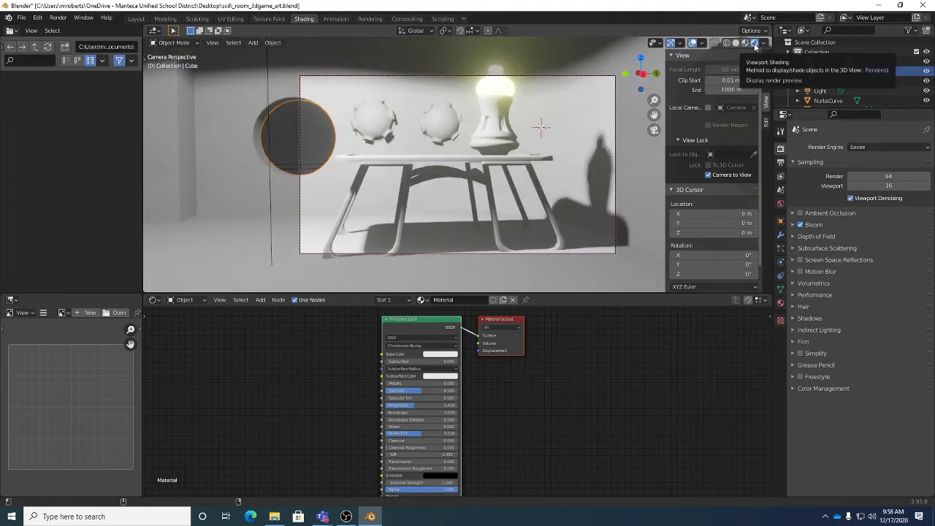
{"action": "left_click", "coordinate": [746, 43]}
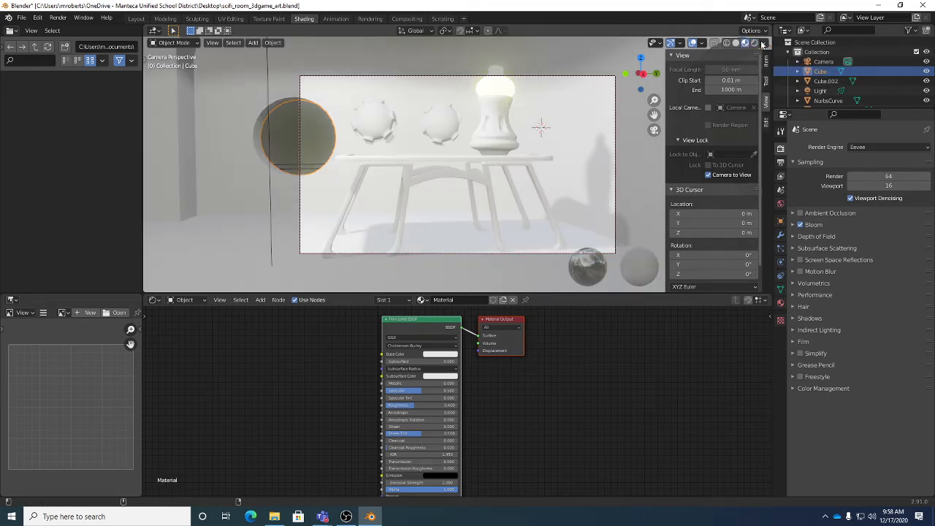
{"action": "left_click", "coordinate": [755, 43]}
{"action": "left_click", "coordinate": [764, 44]}
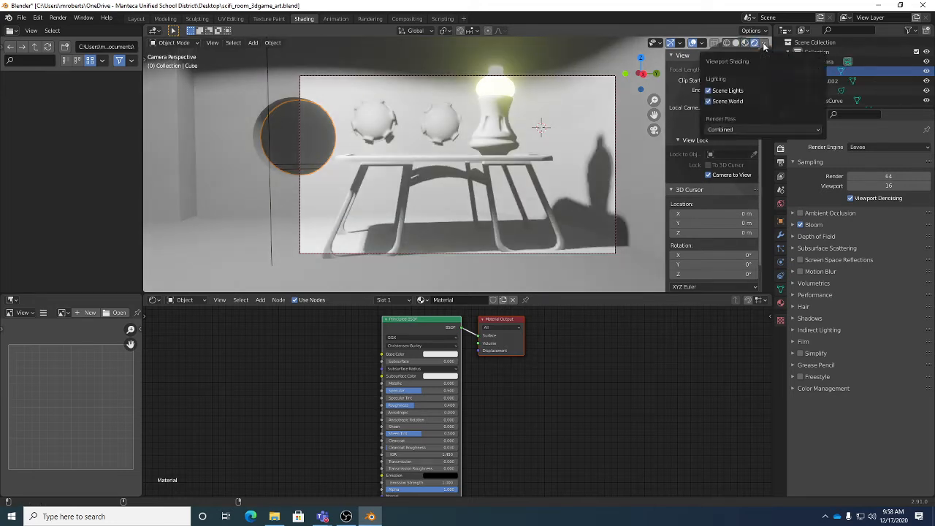
{"action": "left_click", "coordinate": [756, 47]}
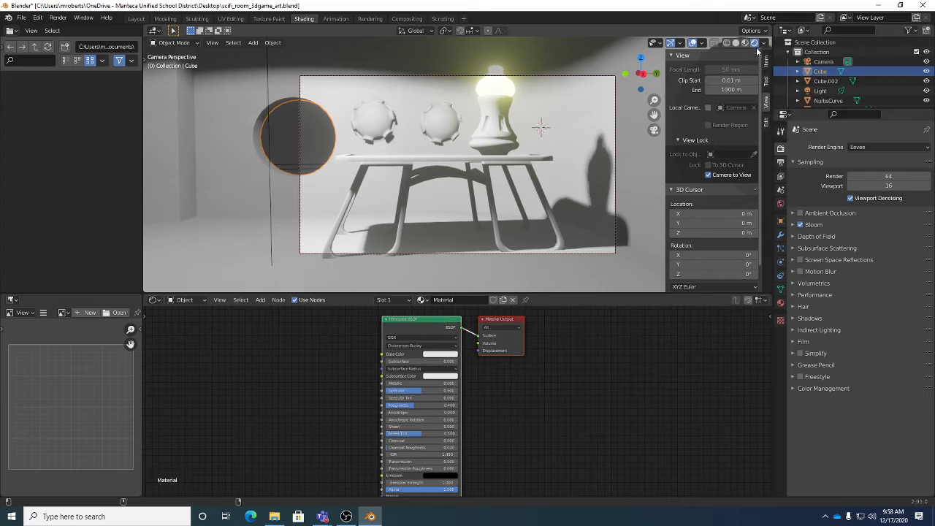
Step: Switch the render engine to Cycles and enable render denoising with OpenImageDenoise
{"action": "left_click", "coordinate": [859, 147]}
{"action": "left_click", "coordinate": [863, 179]}
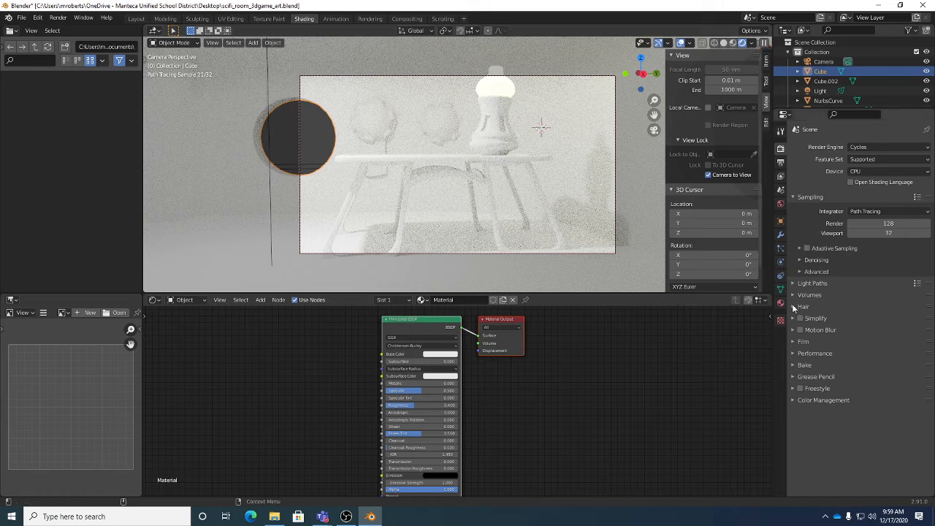
{"action": "left_click", "coordinate": [815, 260]}
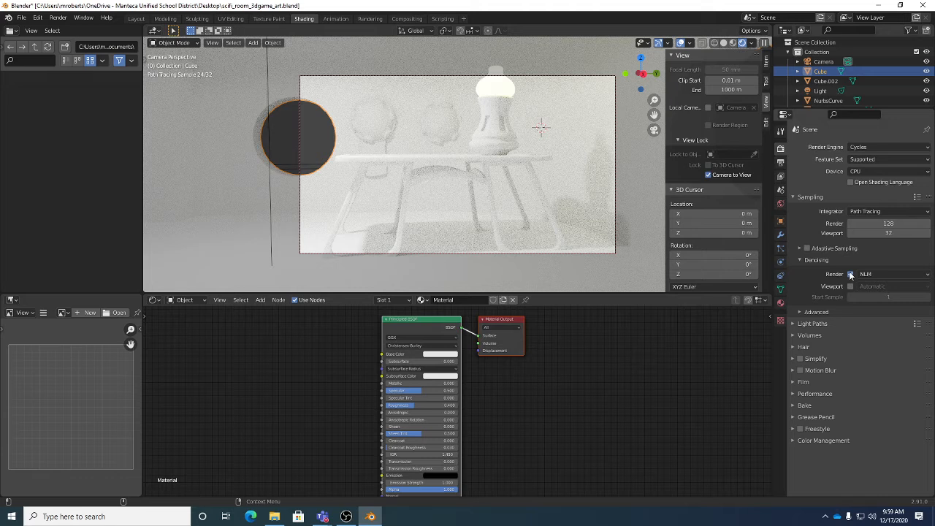
{"action": "left_click", "coordinate": [850, 274]}
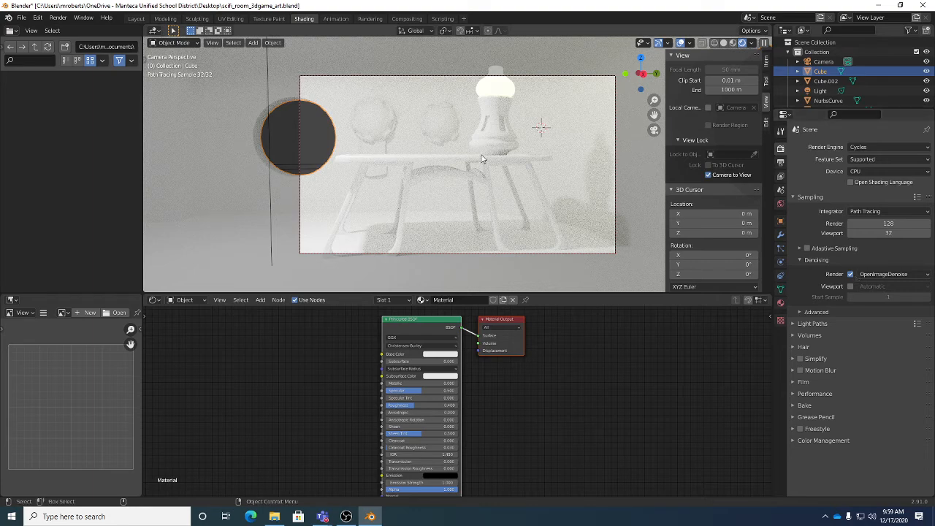
Step: Nudge the camera framing slightly and set the spotlight's power to 1000 W
{"action": "middle_click_drag", "start_coordinate": [509, 169], "coordinate": [519, 175]}
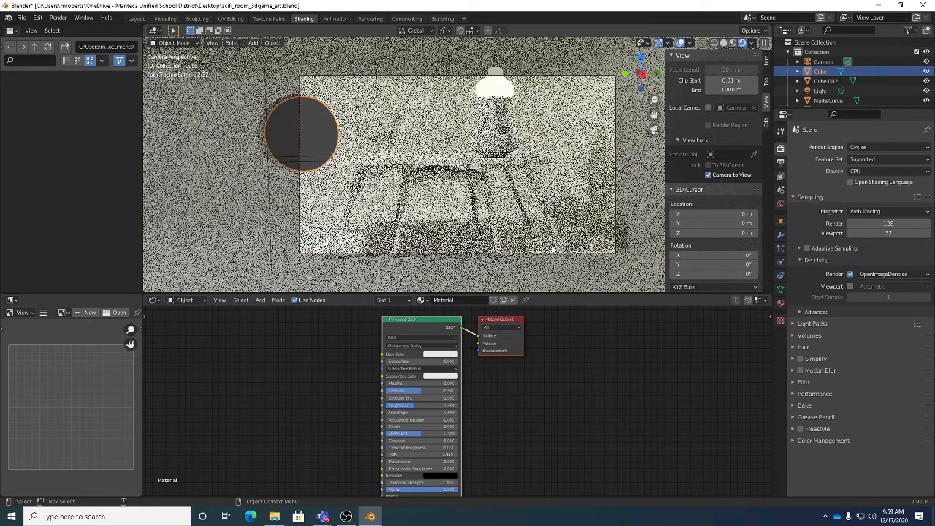
{"action": "left_click", "coordinate": [272, 137]}
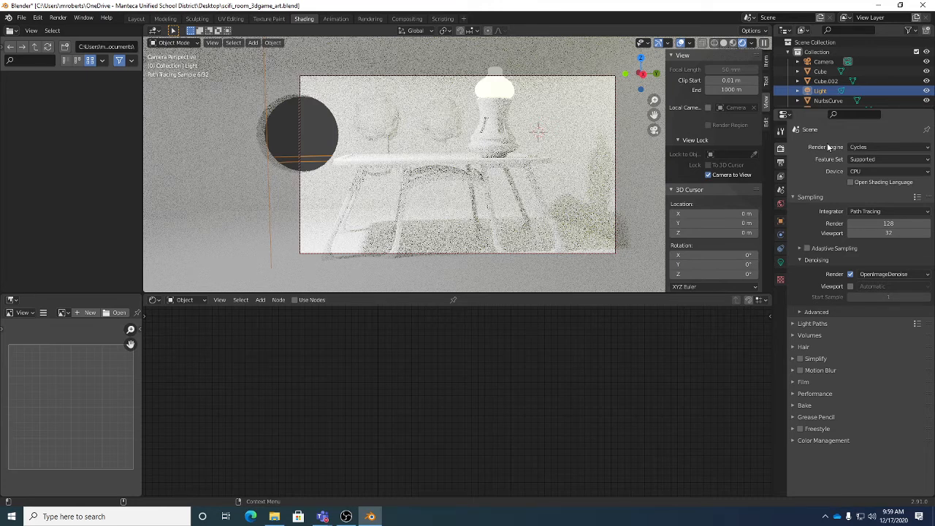
{"action": "left_click", "coordinate": [780, 262]}
{"action": "double_click", "coordinate": [882, 211]}
{"action": "type", "text": "100"}
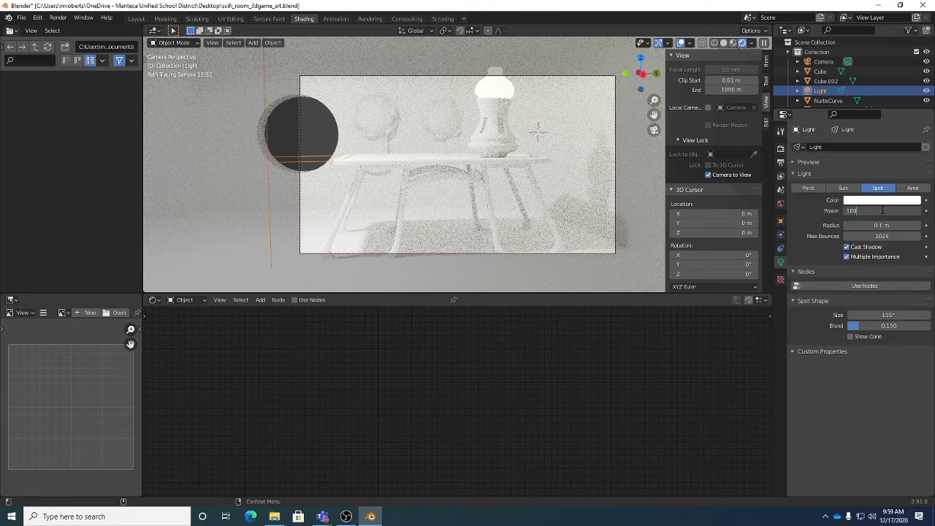
{"action": "type", "text": "0"}
{"action": "key", "text": "Return"}
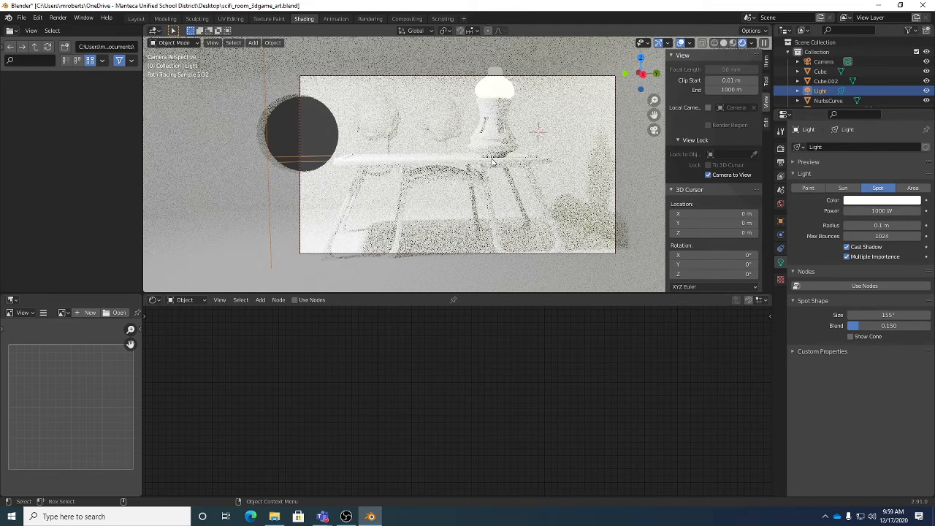
Step: Save the scene file, check the output settings and render a still image in the Rendering workspace
{"action": "left_click", "coordinate": [779, 148]}
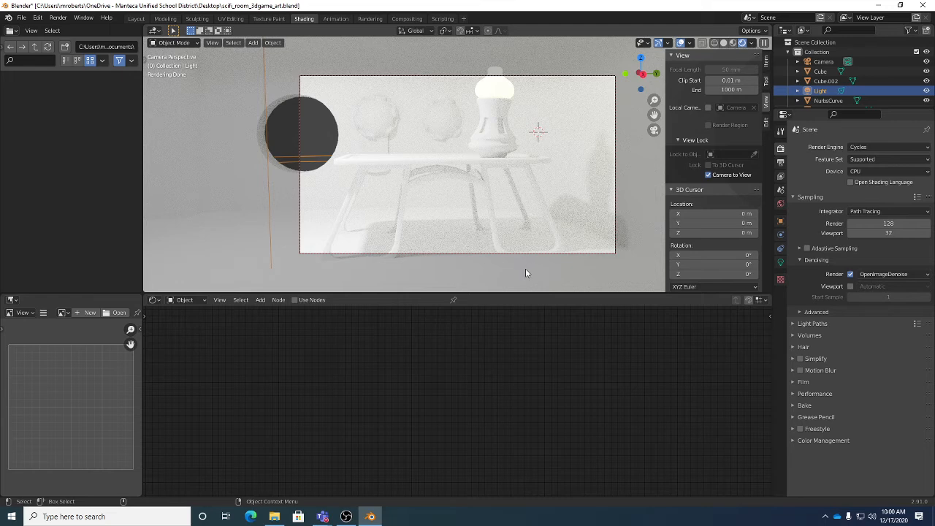
{"action": "key", "text": "ctrl+s"}
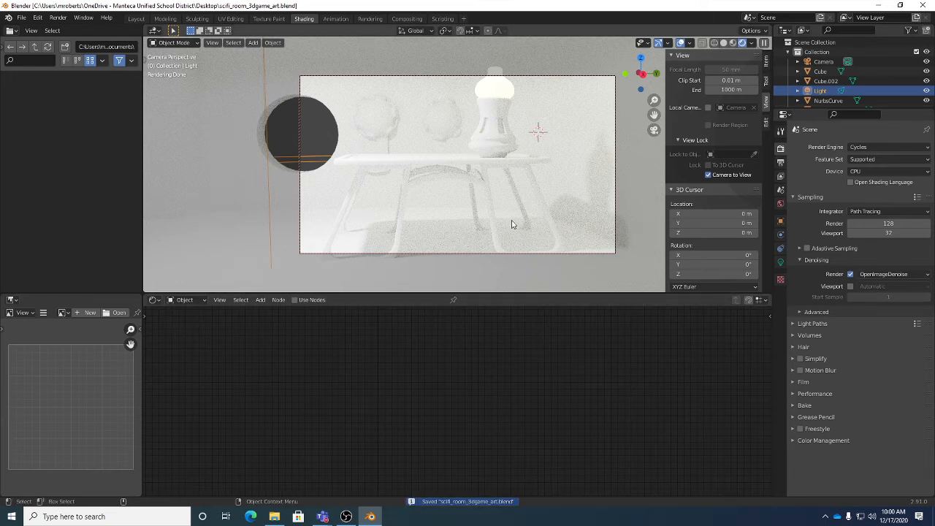
{"action": "left_click", "coordinate": [369, 19]}
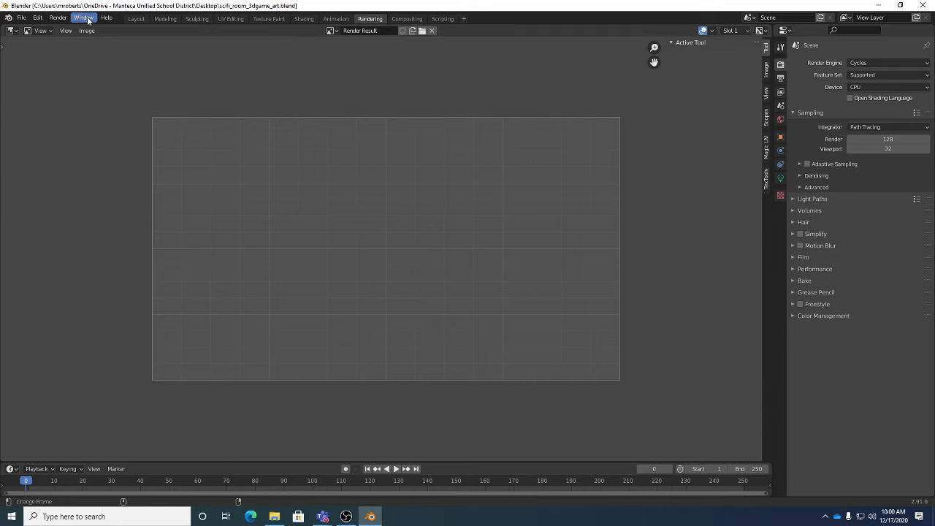
{"action": "left_click", "coordinate": [59, 18]}
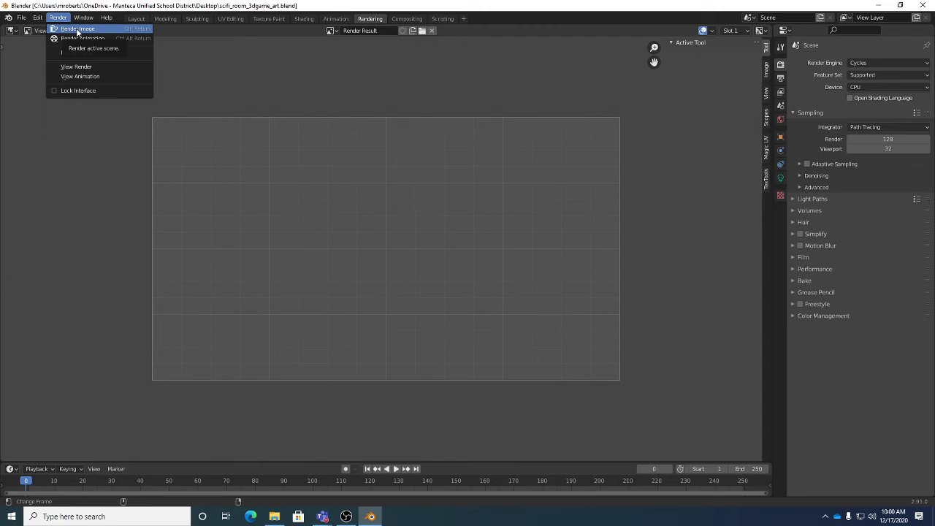
{"action": "left_click", "coordinate": [781, 80]}
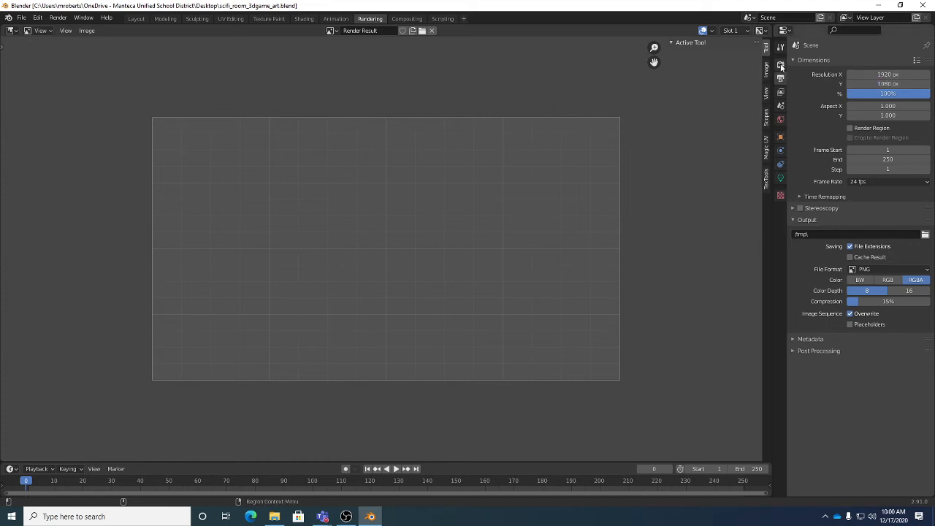
{"action": "left_click", "coordinate": [58, 17]}
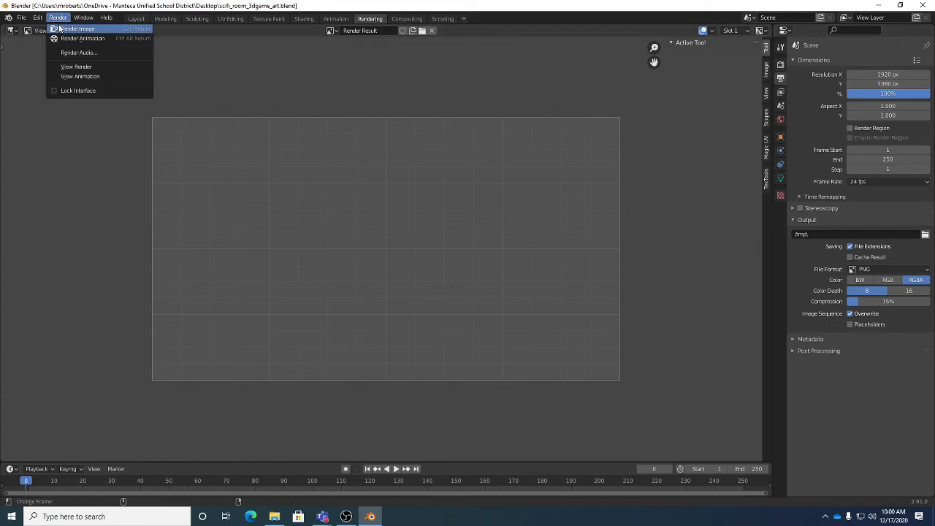
{"action": "left_click", "coordinate": [66, 29]}
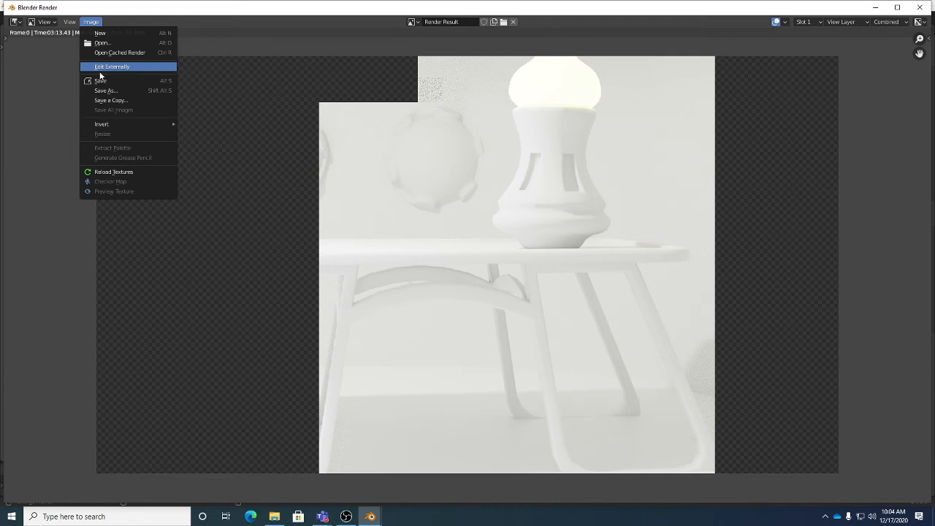
Step: Save the rendered image to the Desktop as roomrender.png, replacing the existing file, and close the render window
{"action": "left_click", "coordinate": [105, 90]}
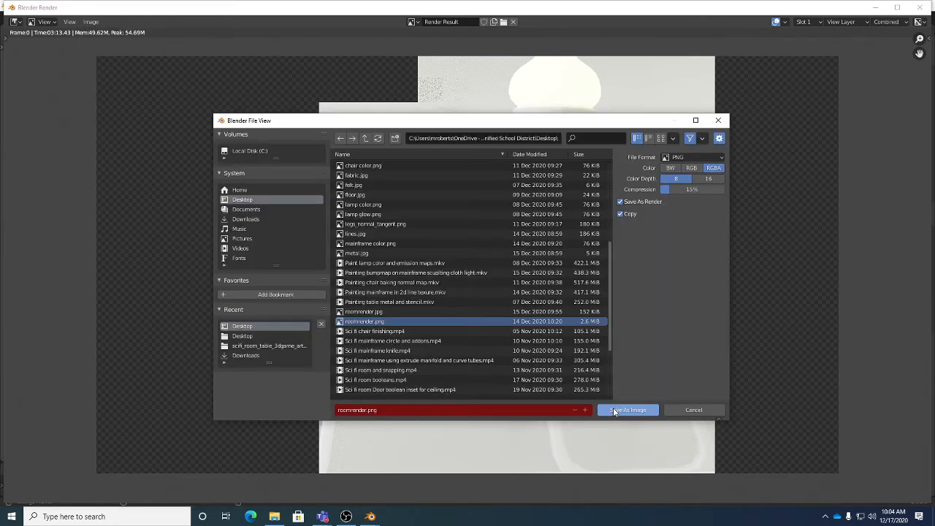
{"action": "left_click", "coordinate": [612, 410]}
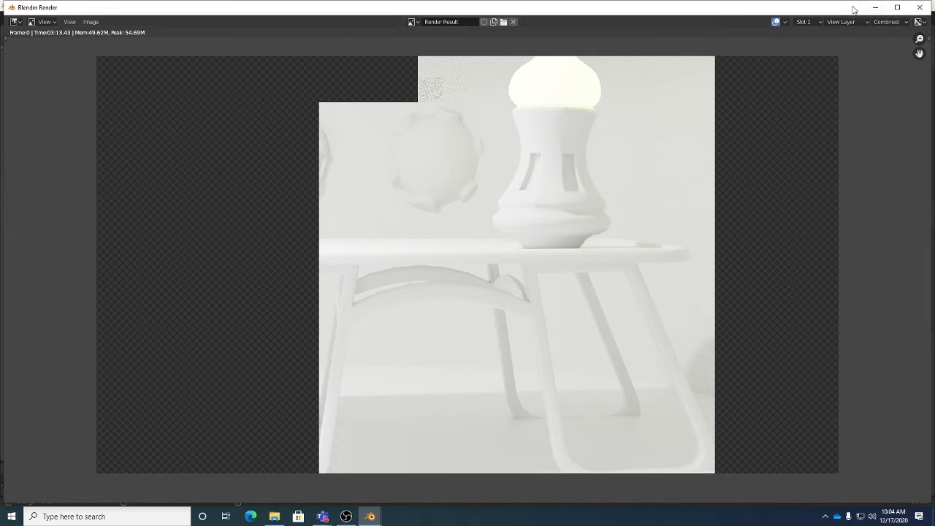
{"action": "left_click", "coordinate": [918, 9]}
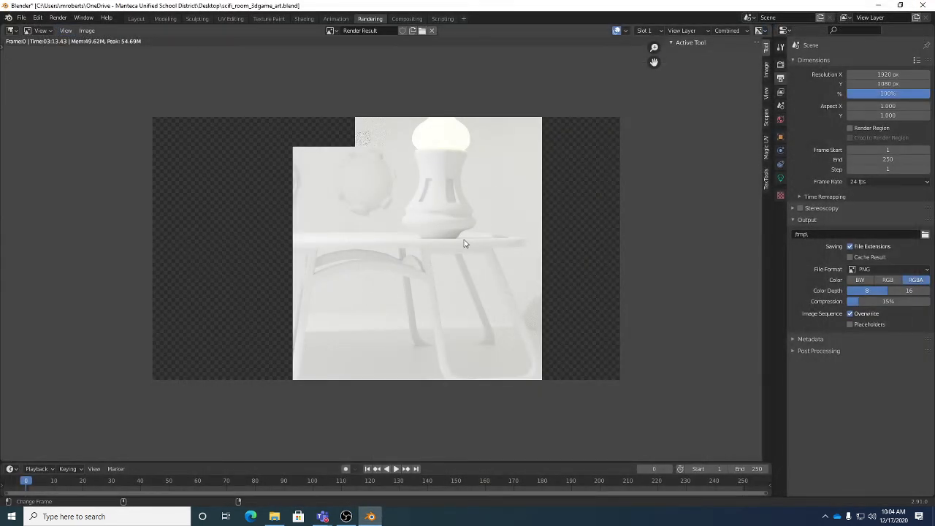
Step: Enable nodes in the Compositing workspace and move the Render Layers and Composite nodes apart to make room between them
{"action": "left_click", "coordinate": [407, 18]}
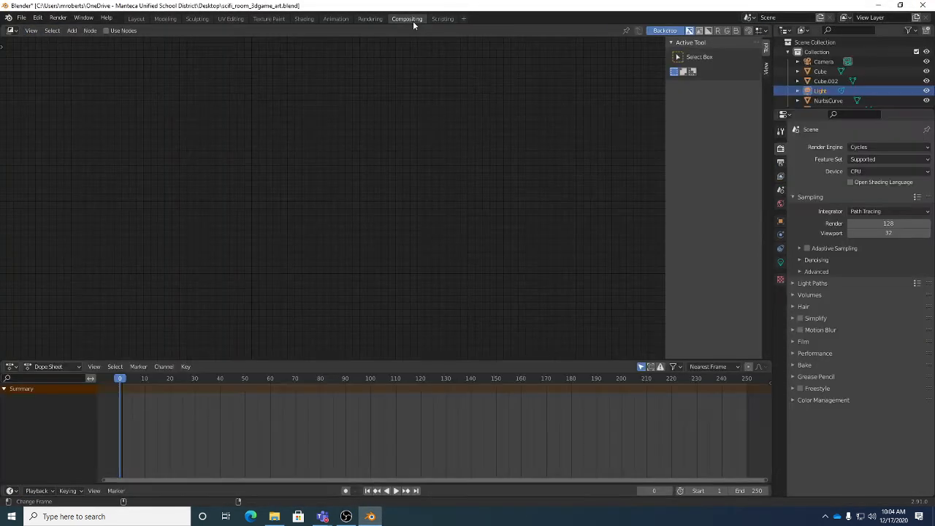
{"action": "left_click", "coordinate": [106, 31]}
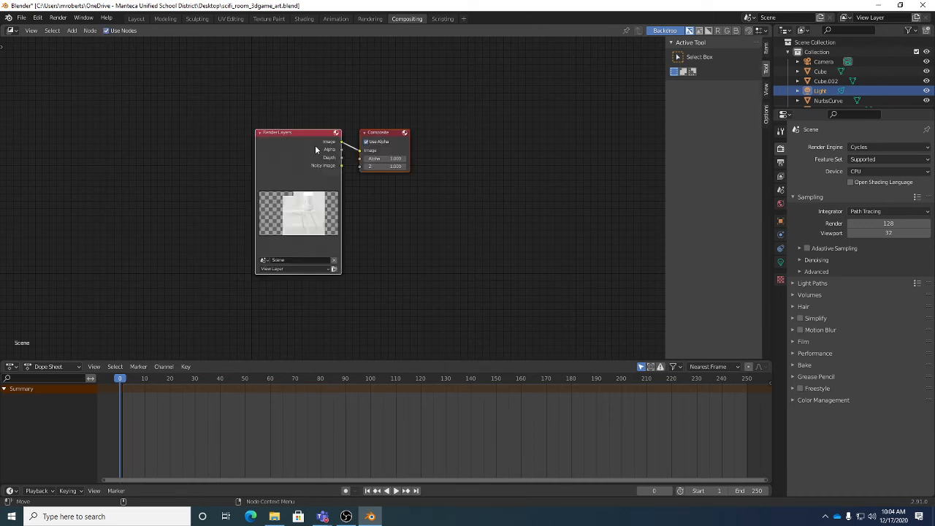
{"action": "left_click_drag", "start_coordinate": [305, 135], "coordinate": [271, 127]}
{"action": "left_click_drag", "start_coordinate": [344, 127], "coordinate": [382, 123]}
{"action": "left_click", "coordinate": [446, 151]}
{"action": "left_click_drag", "start_coordinate": [304, 124], "coordinate": [215, 112]}
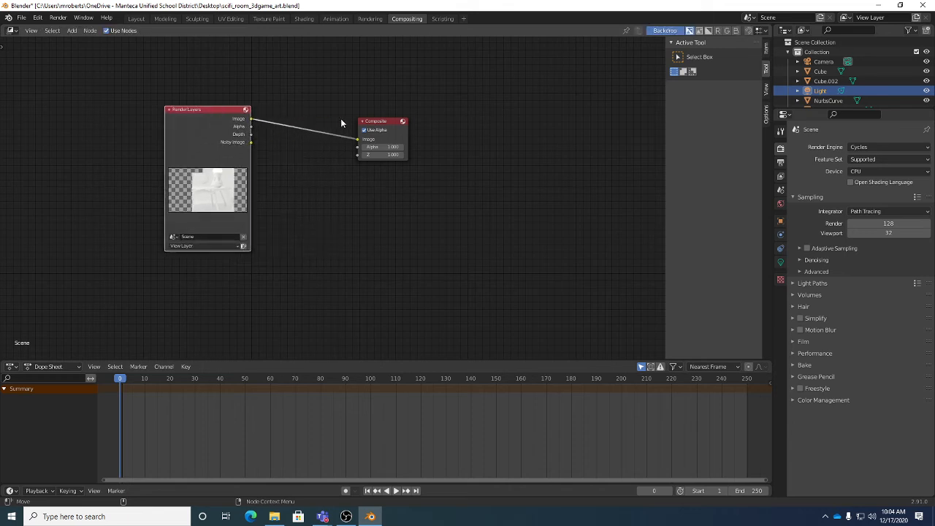
Step: Move the Composite node further away, add a Glare filter node, and connect the Render Layers Image output to its Image input
{"action": "left_click_drag", "start_coordinate": [371, 121], "coordinate": [419, 114]}
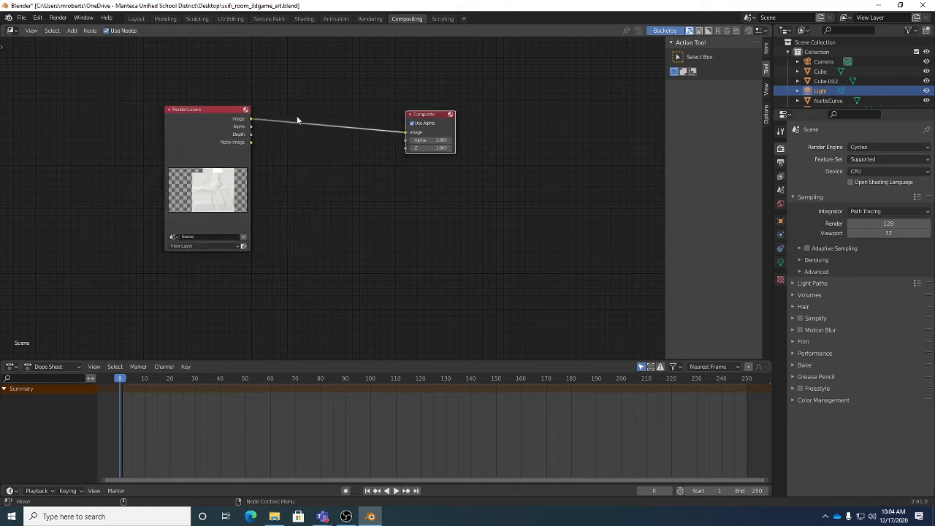
{"action": "left_click", "coordinate": [73, 31]}
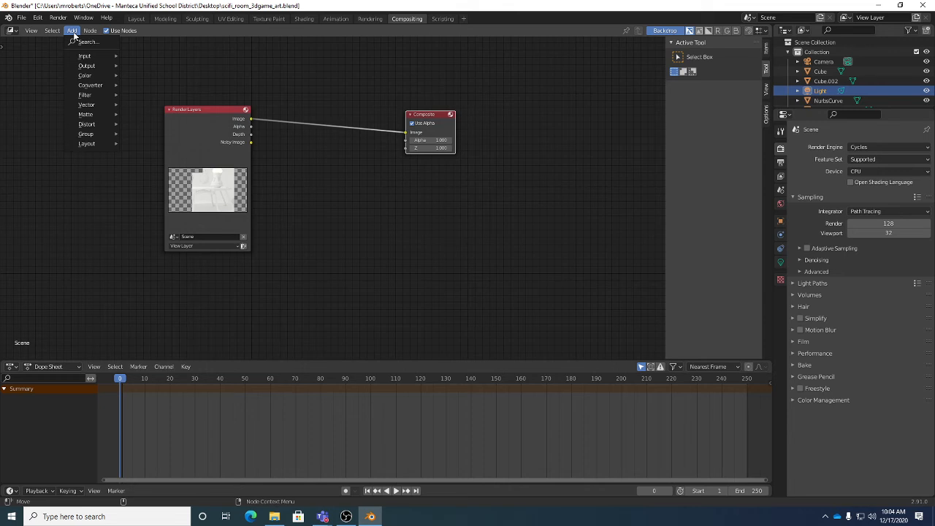
{"action": "mouse_move", "coordinate": [84, 56]}
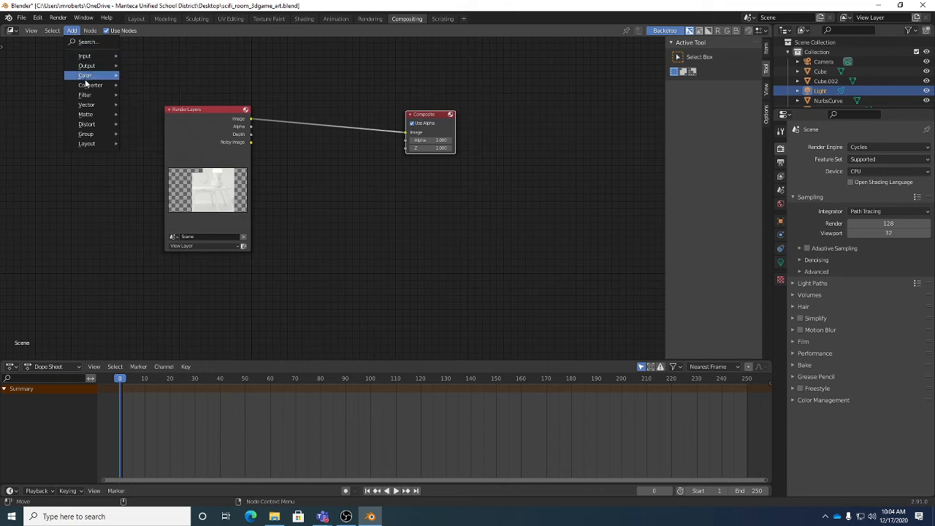
{"action": "mouse_move", "coordinate": [86, 88]}
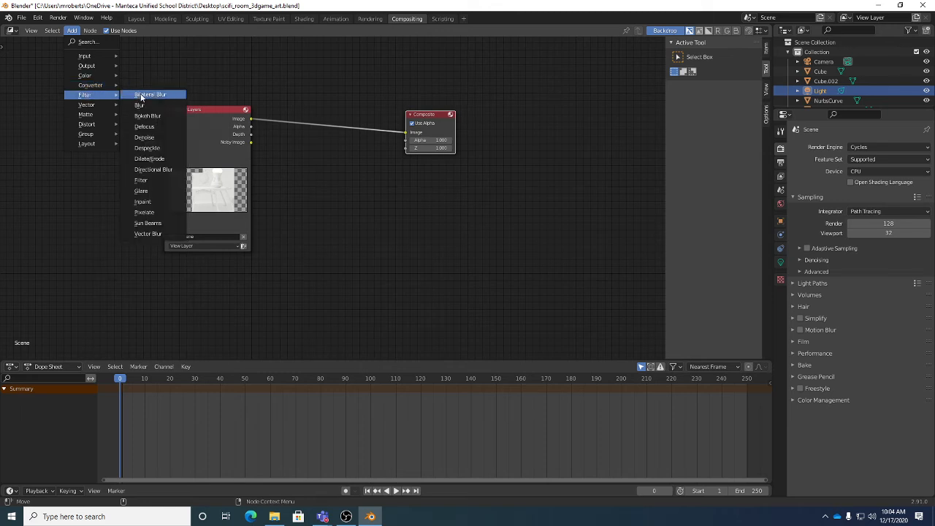
{"action": "left_click", "coordinate": [144, 194]}
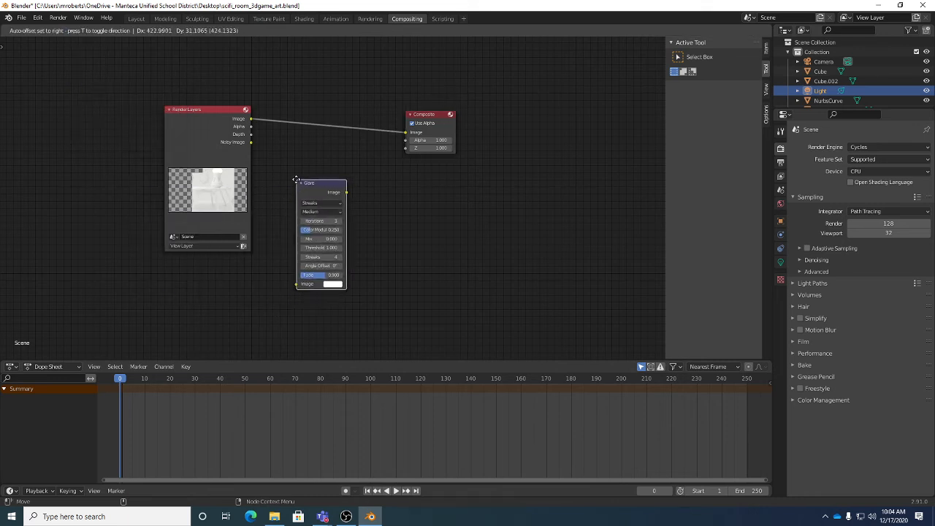
{"action": "left_click", "coordinate": [322, 219]}
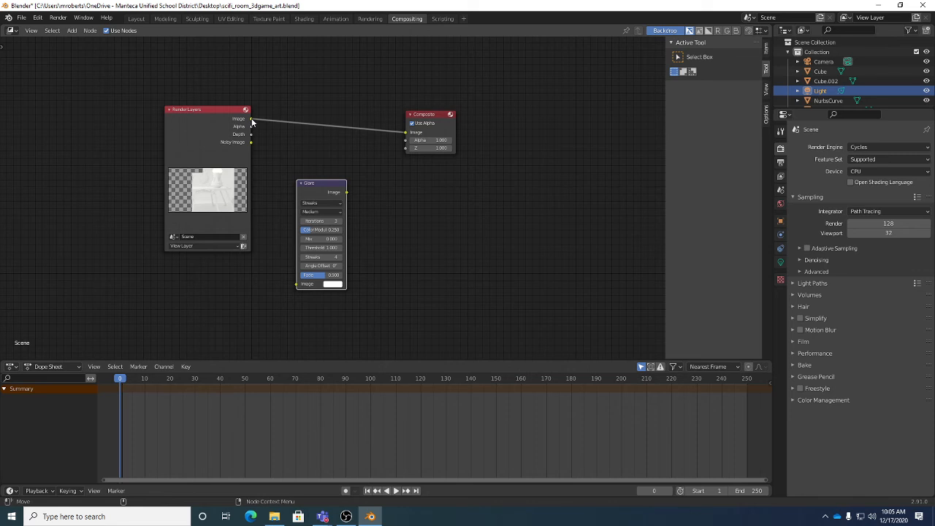
{"action": "left_click_drag", "start_coordinate": [250, 119], "coordinate": [296, 285]}
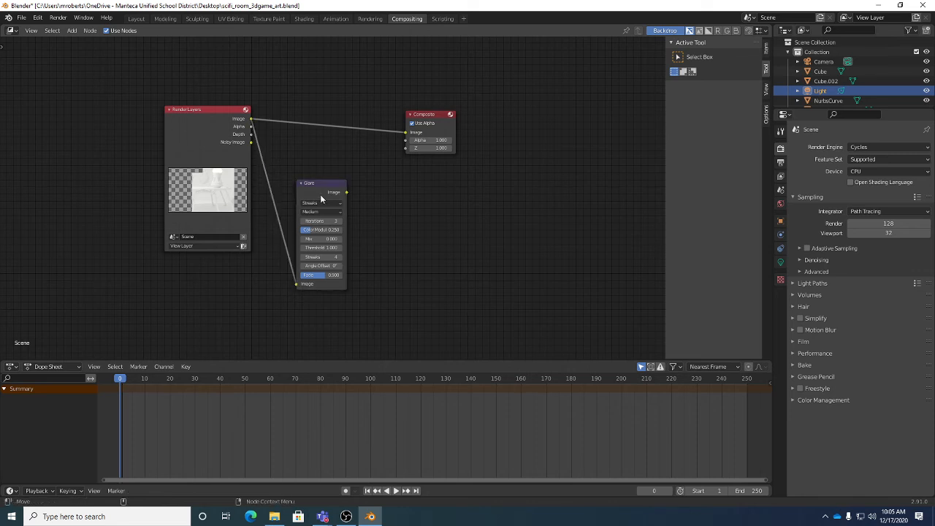
Step: Add a Viewer output node beside the Glare node and link the Glare Image output to it
{"action": "left_click", "coordinate": [72, 31]}
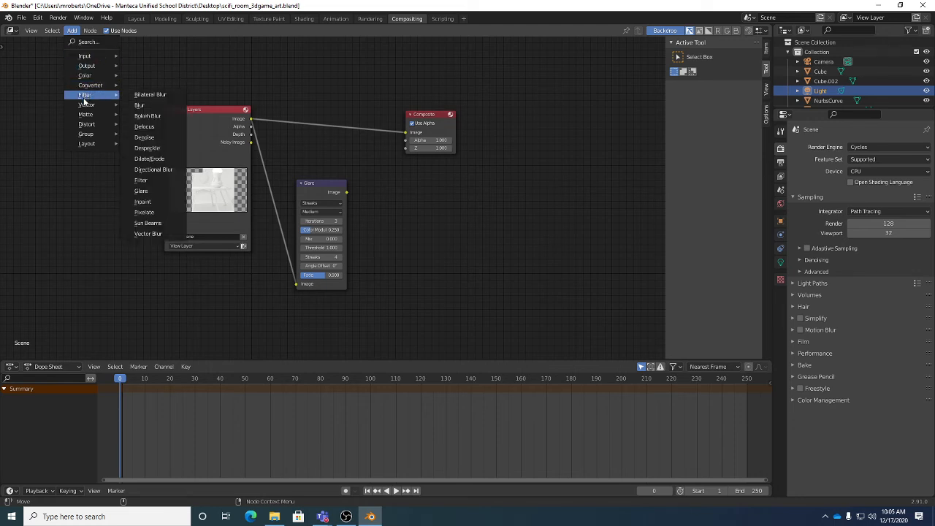
{"action": "mouse_move", "coordinate": [85, 115]}
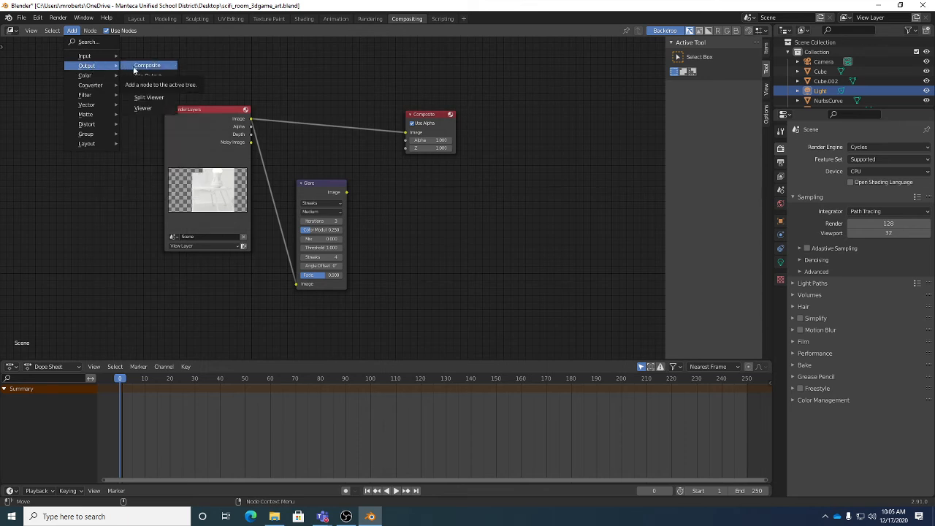
{"action": "left_click", "coordinate": [144, 109]}
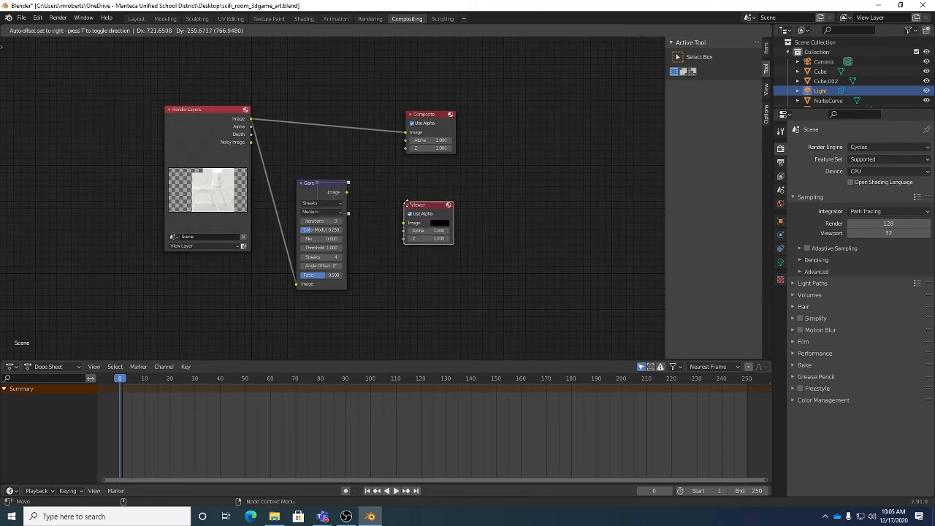
{"action": "left_click", "coordinate": [418, 210]}
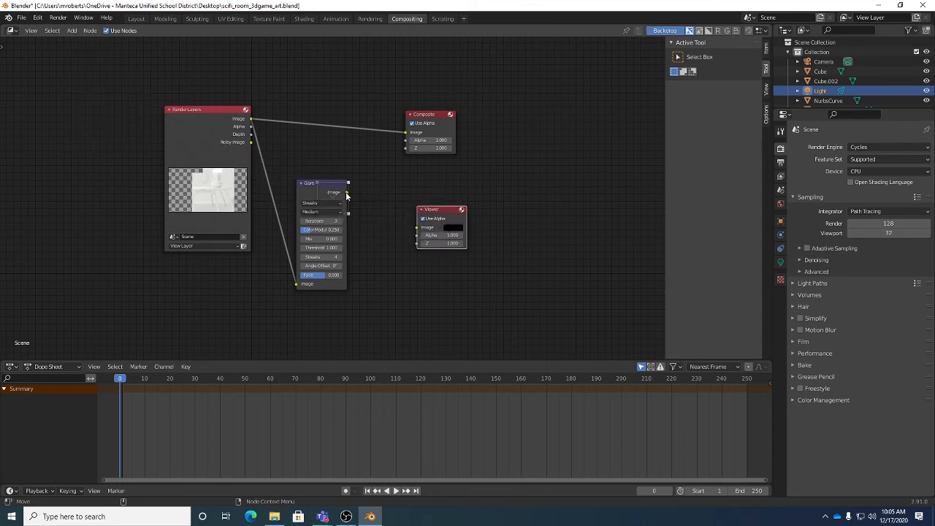
{"action": "left_click_drag", "start_coordinate": [346, 194], "coordinate": [498, 226]}
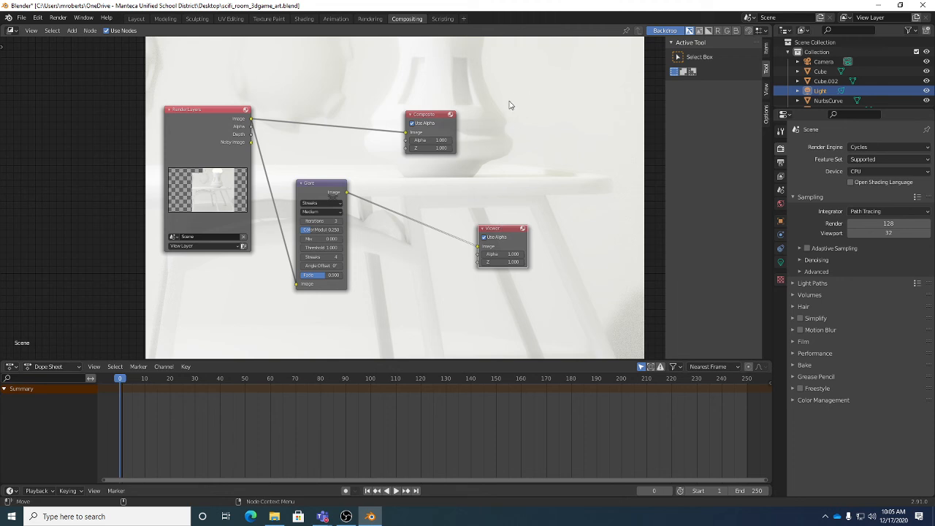
Step: Rearrange the node layout by moving the Glare node closer to the Viewer and shifting the Render Layers node slightly toward the others
{"action": "scroll", "coordinate": [526, 137], "scroll_direction": "down", "scroll_amount": 1}
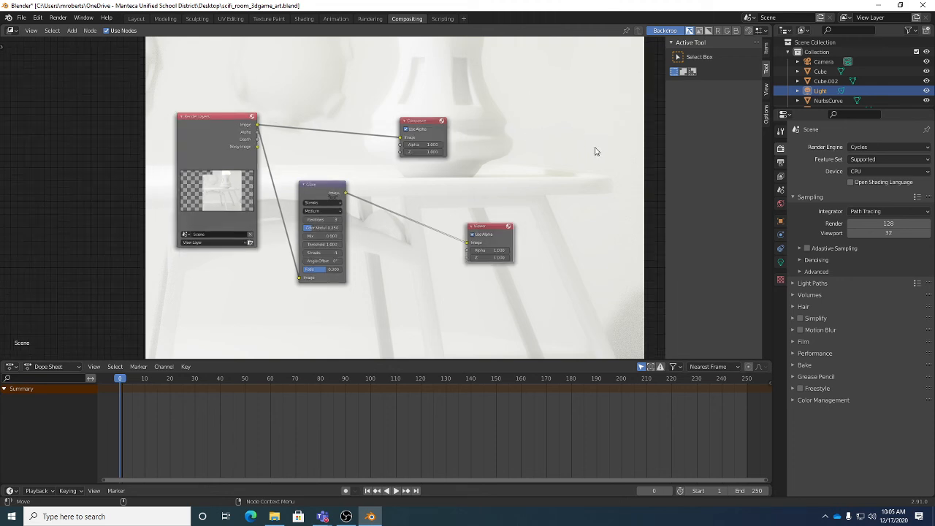
{"action": "scroll", "coordinate": [595, 151], "scroll_direction": "down", "scroll_amount": 1}
{"action": "scroll", "coordinate": [594, 151], "scroll_direction": "up", "scroll_amount": 1}
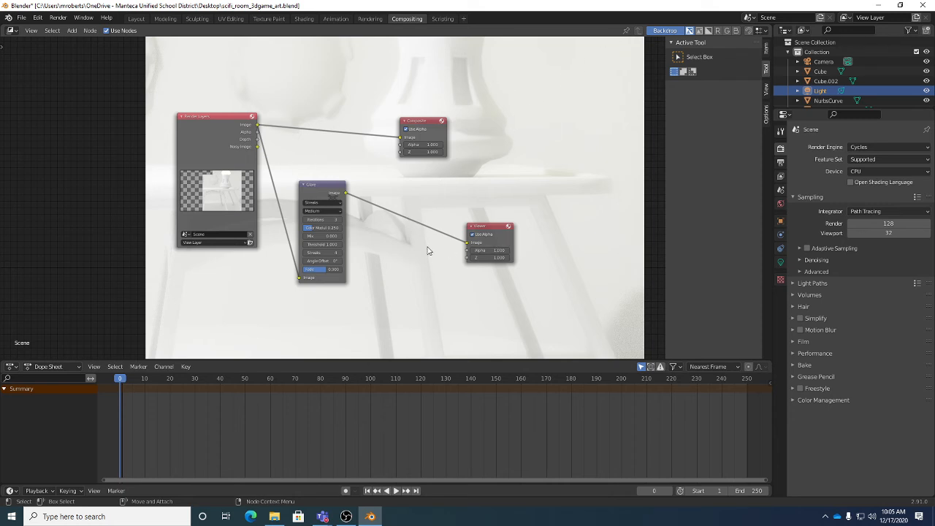
{"action": "left_click_drag", "start_coordinate": [322, 190], "coordinate": [362, 212]}
{"action": "left_click", "coordinate": [29, 32]}
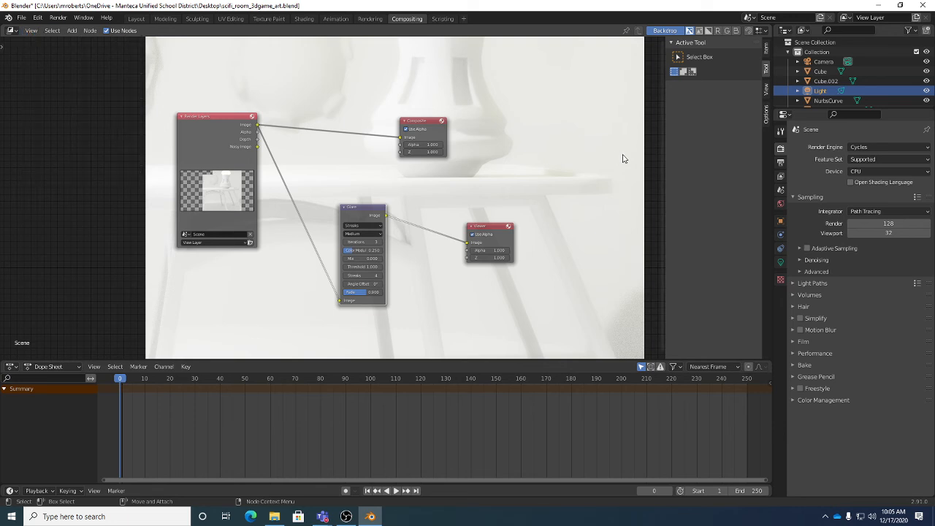
{"action": "scroll", "coordinate": [580, 161], "scroll_direction": "down", "scroll_amount": 2}
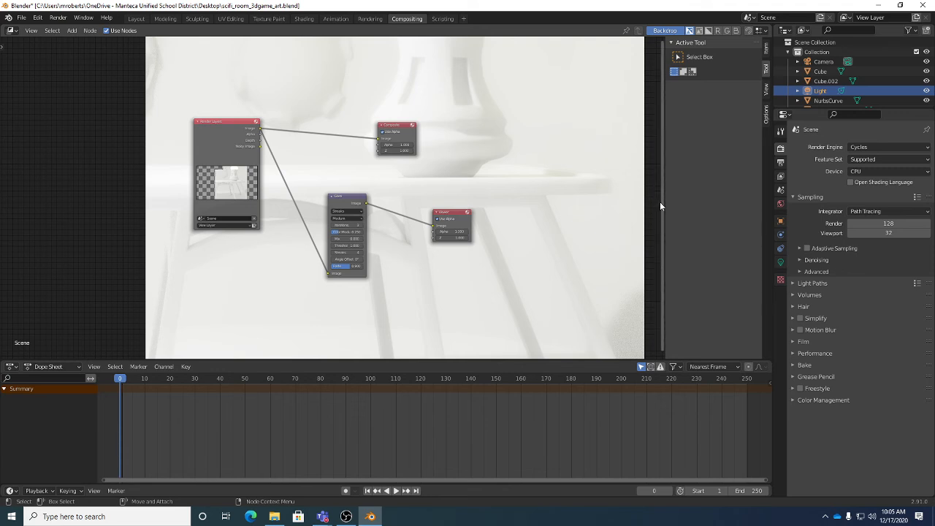
{"action": "left_click_drag", "start_coordinate": [661, 203], "coordinate": [655, 159]}
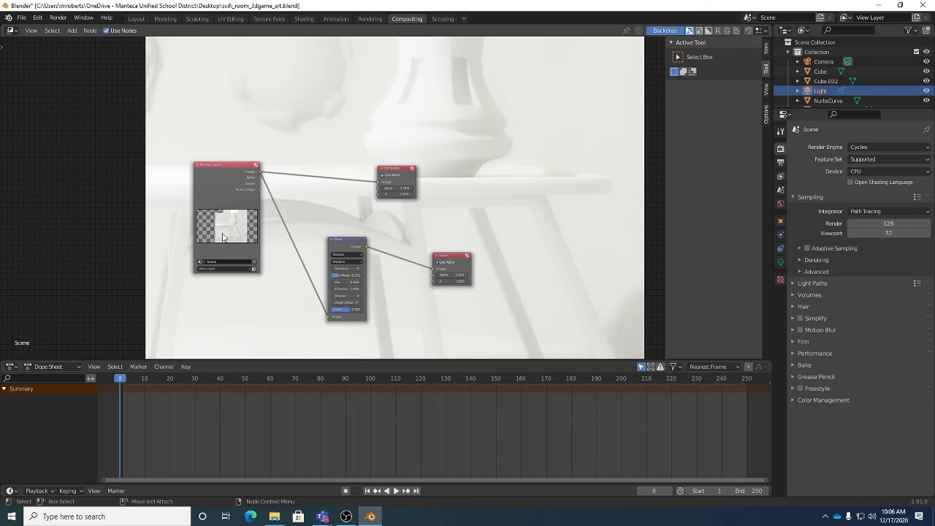
{"action": "left_click_drag", "start_coordinate": [225, 163], "coordinate": [238, 167]}
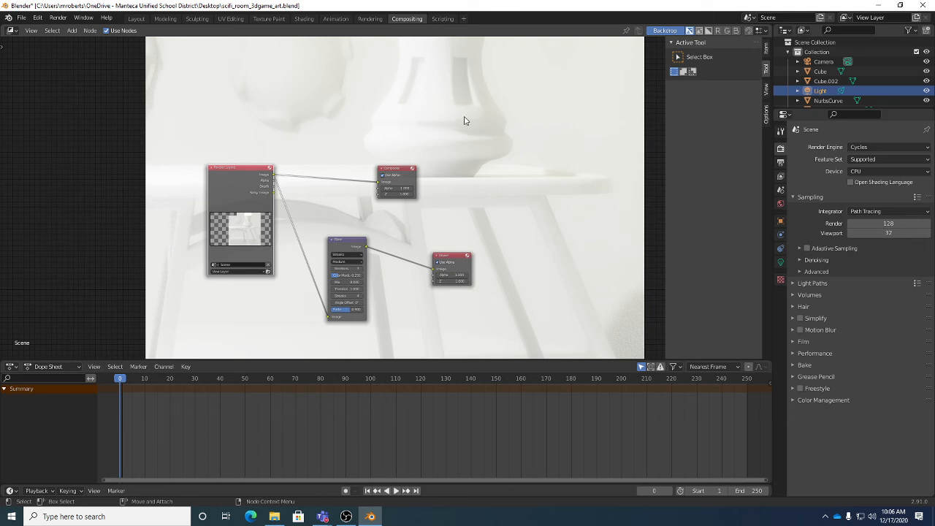
{"action": "middle_click_drag", "start_coordinate": [95, 187], "coordinate": [364, 193], "text": "ctrl"}
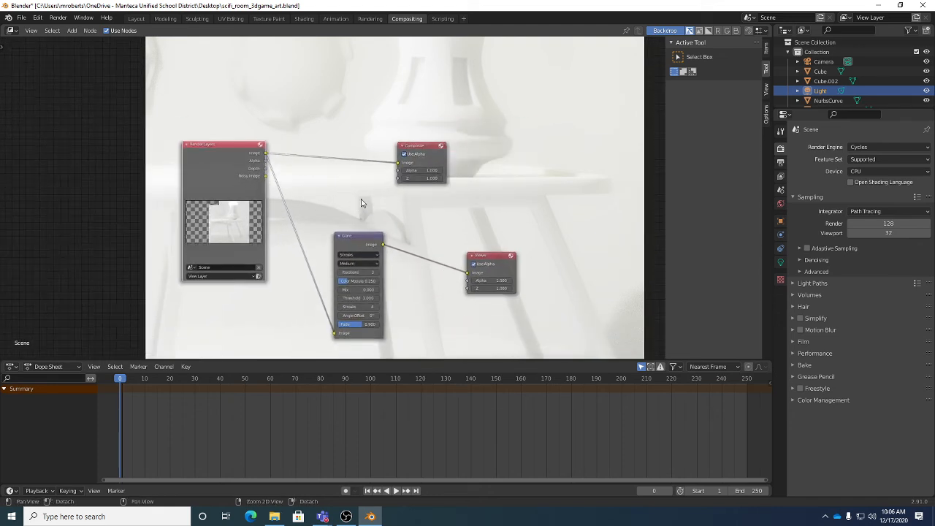
Step: Reposition the Glare node slightly and set its glare type to Fog Glow with a size of 9
{"action": "left_click", "coordinate": [375, 255]}
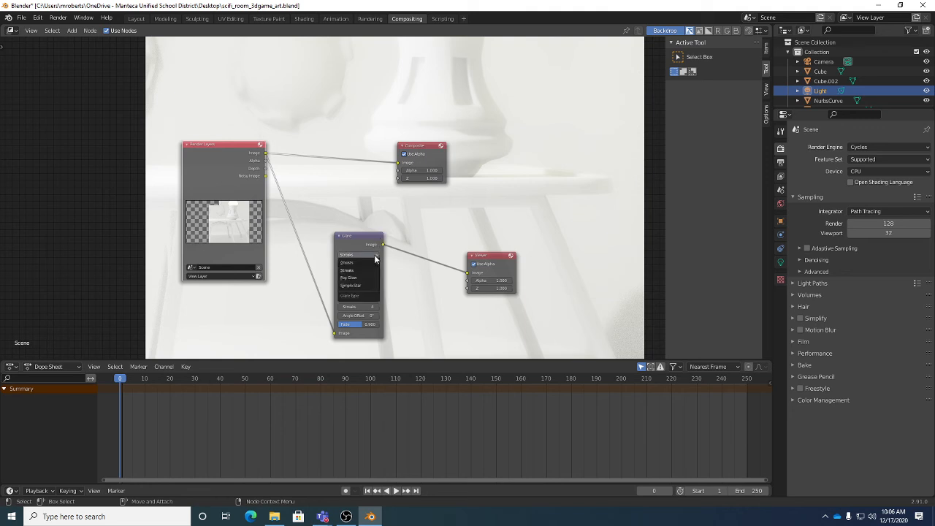
{"action": "left_click", "coordinate": [355, 236]}
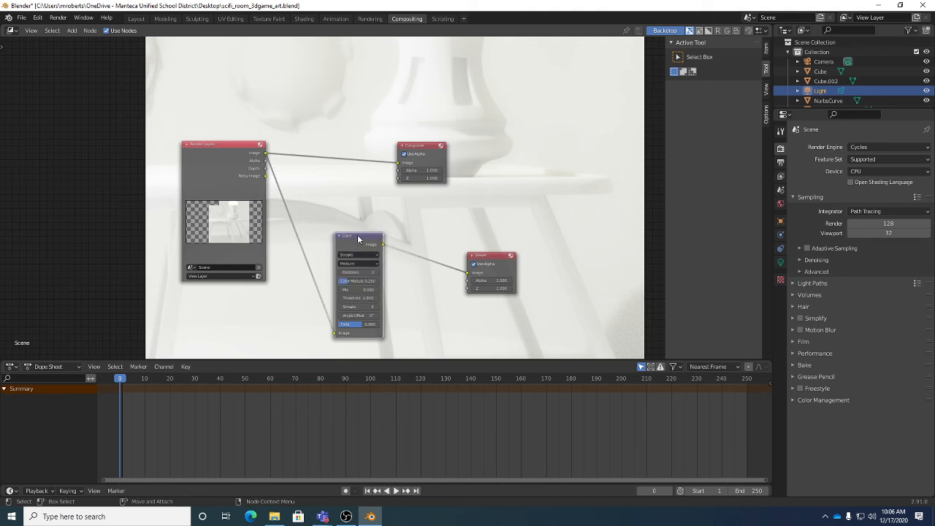
{"action": "left_click_drag", "start_coordinate": [357, 239], "coordinate": [352, 231]}
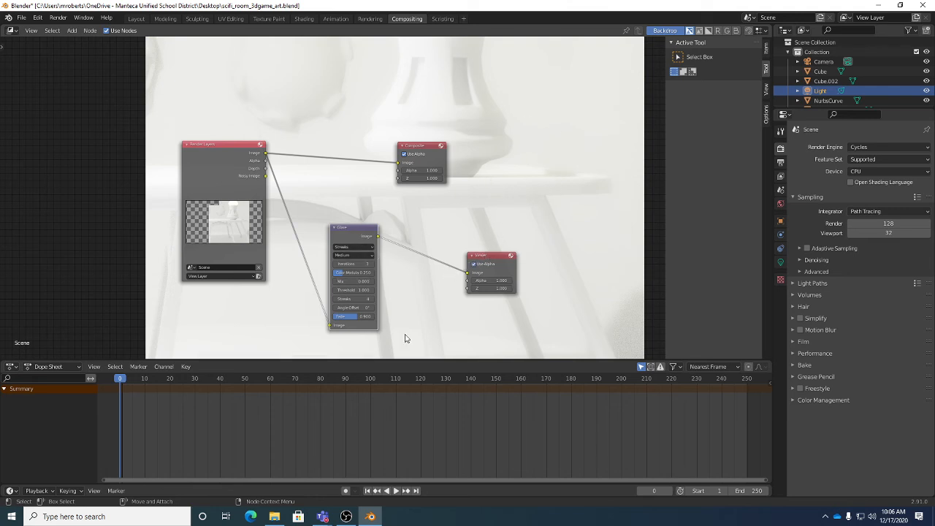
{"action": "left_click_drag", "start_coordinate": [354, 228], "coordinate": [359, 220]}
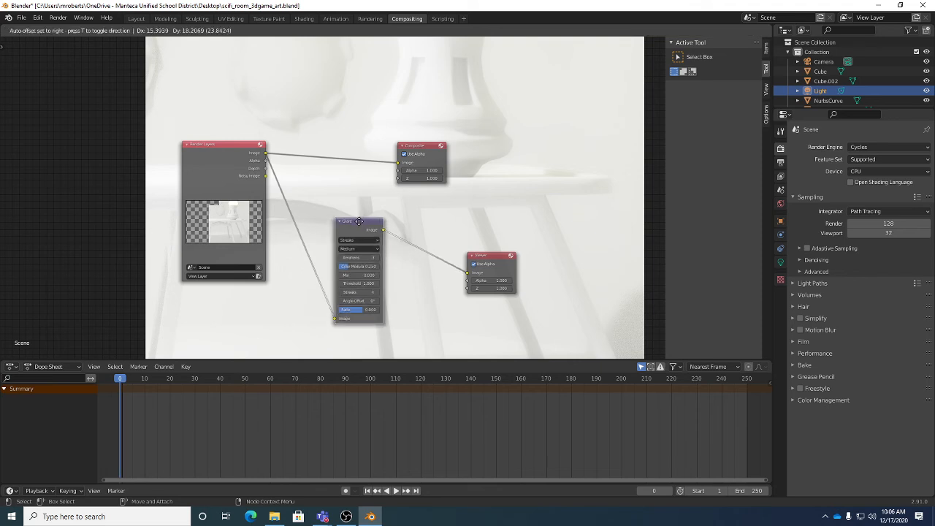
{"action": "left_click", "coordinate": [355, 241]}
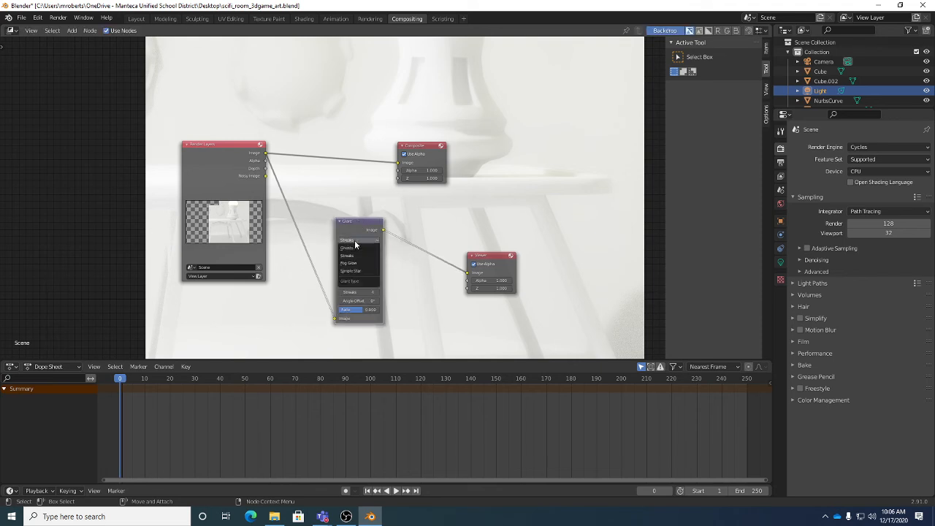
{"action": "left_click", "coordinate": [356, 267]}
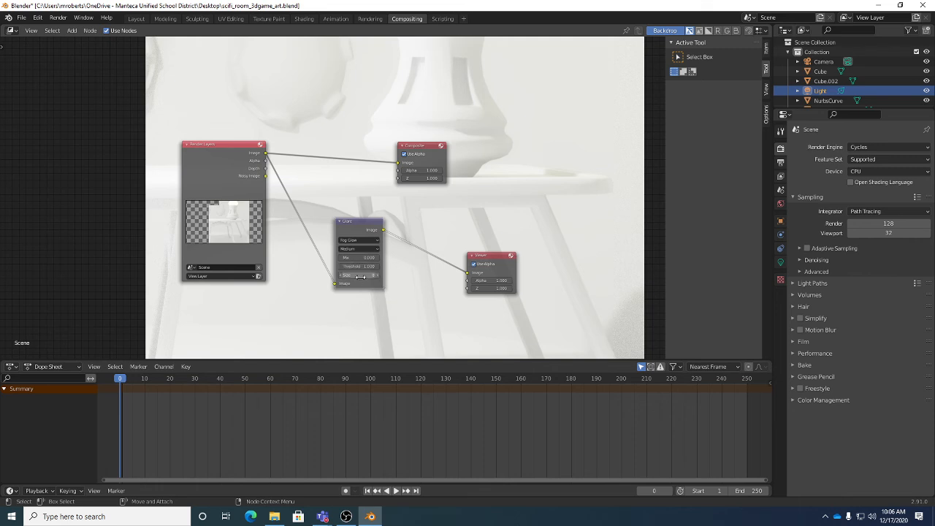
{"action": "left_click", "coordinate": [361, 275]}
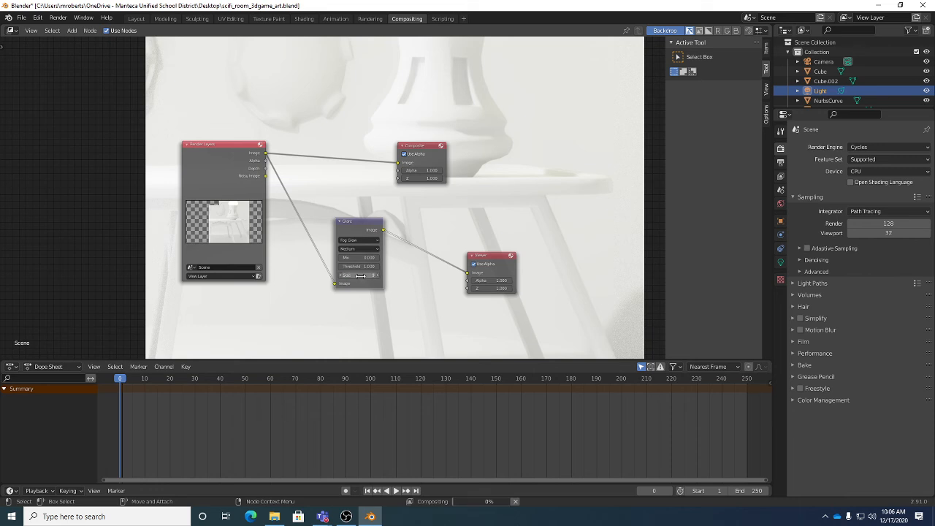
{"action": "type", "text": "9"}
{"action": "key", "text": "Return"}
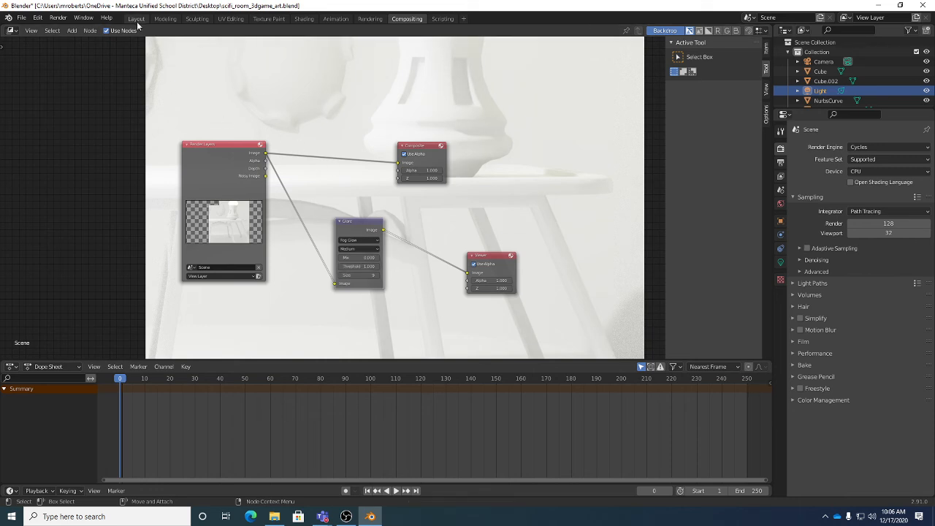
Step: Check the render result in the Rendering workspace and return to the Compositing workspace
{"action": "left_click", "coordinate": [378, 21]}
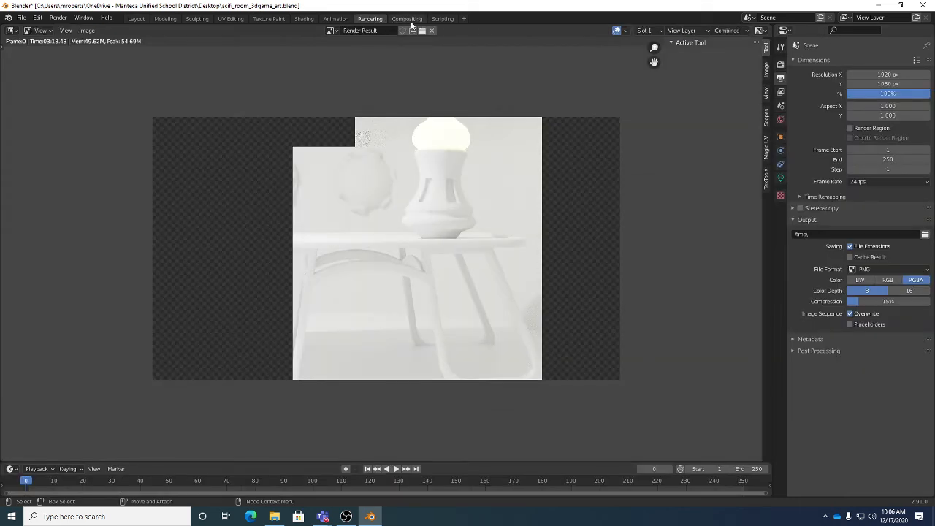
{"action": "left_click", "coordinate": [408, 21]}
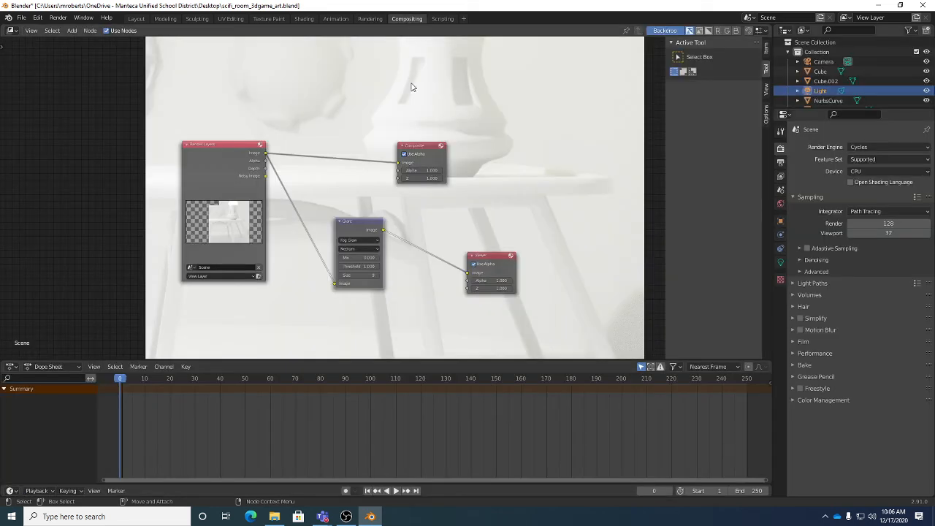
{"action": "left_click", "coordinate": [56, 31]}
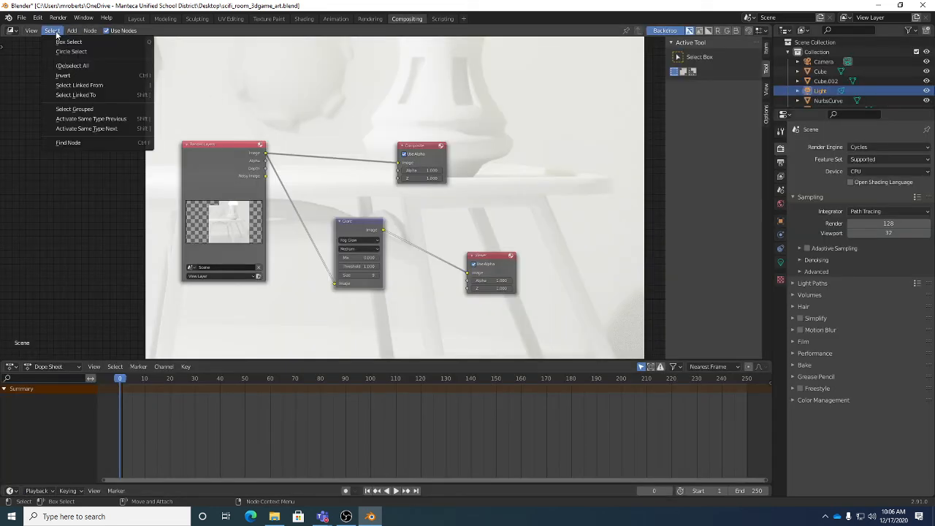
{"action": "mouse_move", "coordinate": [31, 31]}
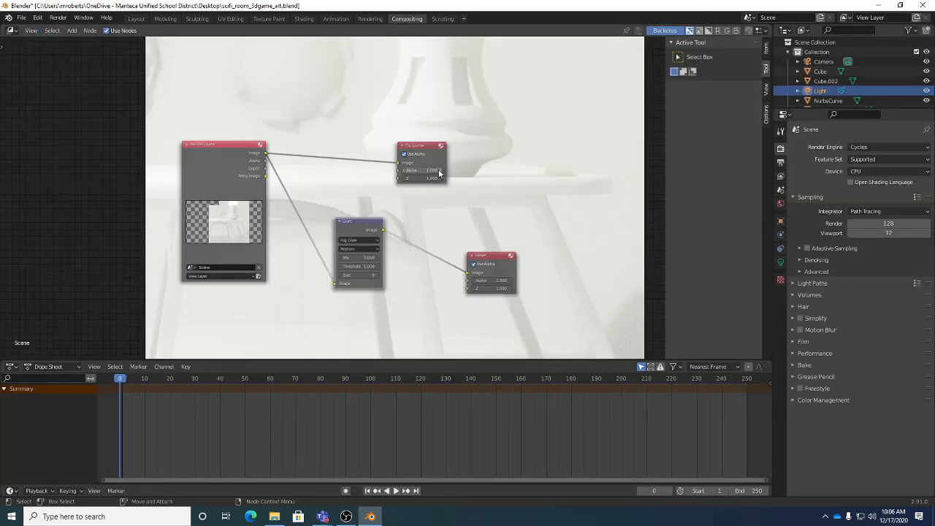
{"action": "left_click", "coordinate": [13, 33]}
{"action": "left_click", "coordinate": [604, 114]}
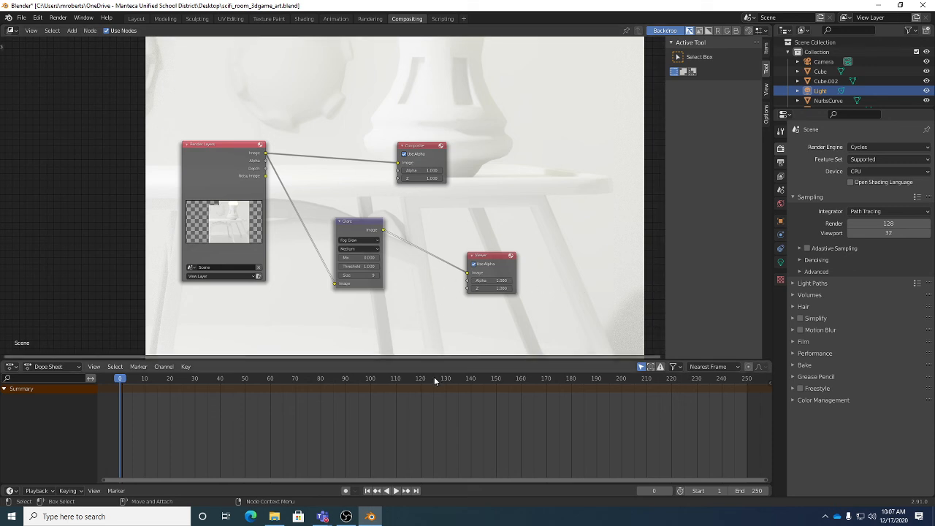
Step: Enlarge the node editor by shrinking the Dope Sheet area, and nudge the Composite and Viewer nodes
{"action": "left_click_drag", "start_coordinate": [438, 357], "coordinate": [450, 407]}
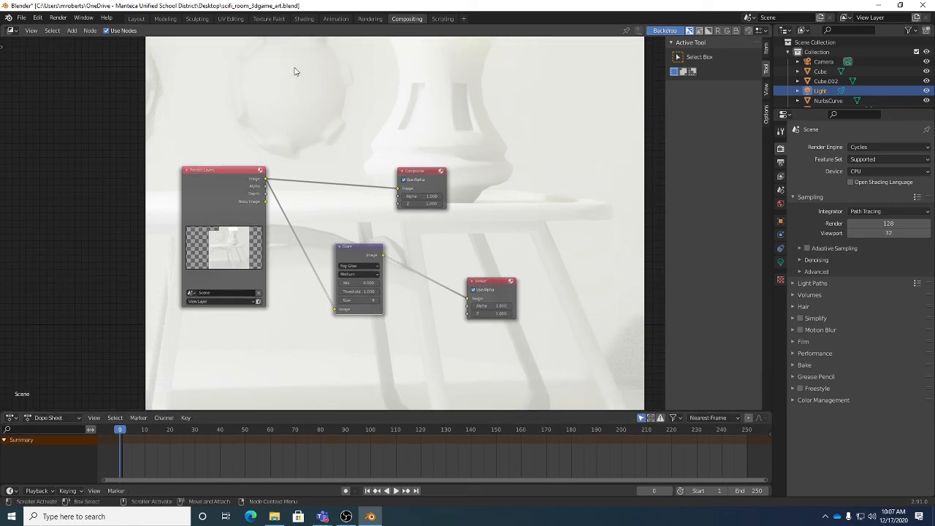
{"action": "left_click", "coordinate": [91, 30]}
{"action": "mouse_move", "coordinate": [74, 33]}
{"action": "left_click_drag", "start_coordinate": [416, 172], "coordinate": [413, 169]}
{"action": "left_click_drag", "start_coordinate": [481, 280], "coordinate": [478, 270]}
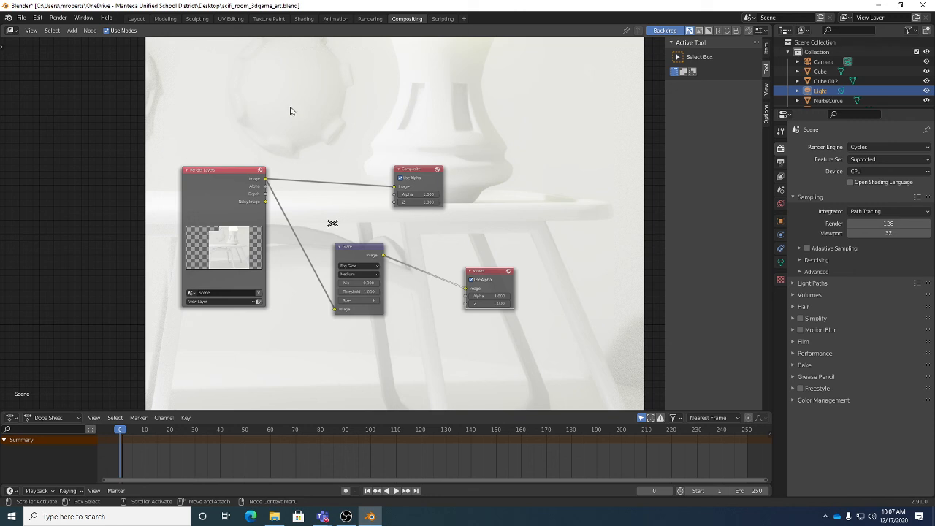
Step: Save the render result from the Rendering workspace to the Desktop as roomrender2.png
{"action": "left_click", "coordinate": [372, 19]}
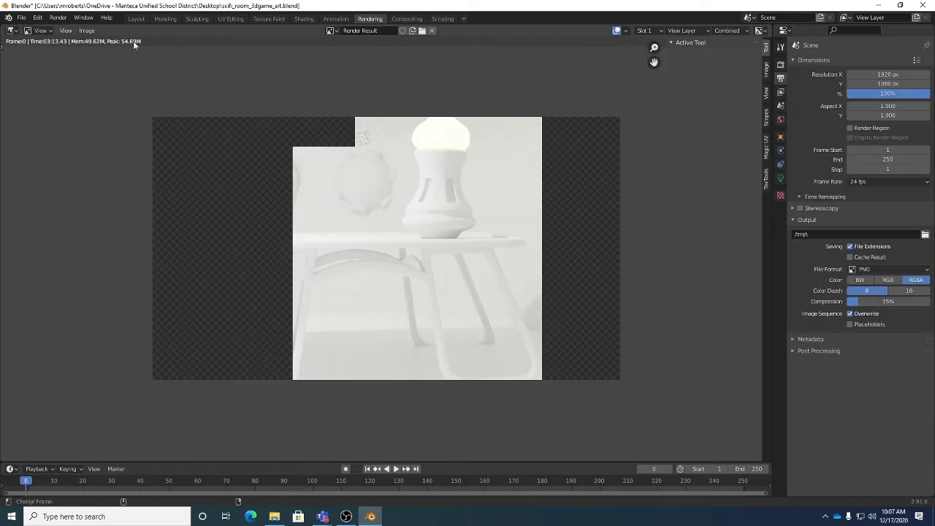
{"action": "left_click", "coordinate": [65, 31]}
{"action": "mouse_move", "coordinate": [87, 32]}
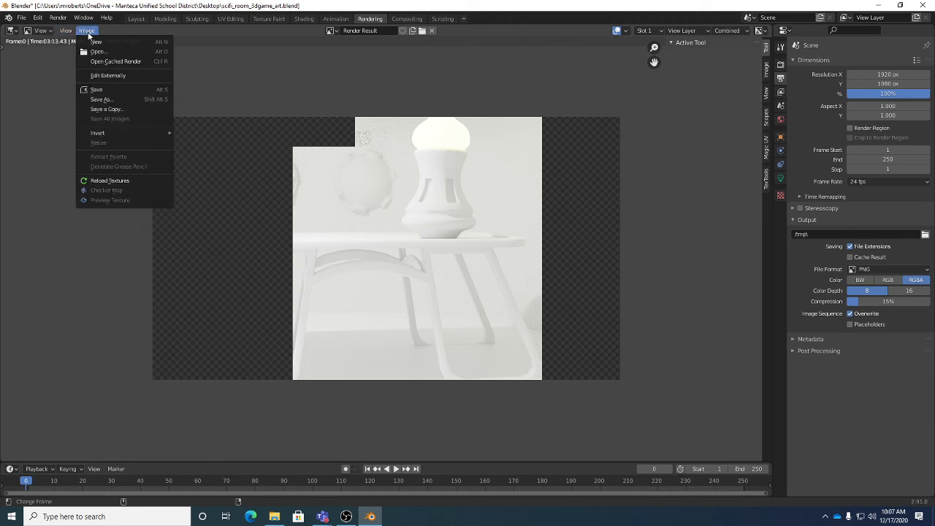
{"action": "left_click", "coordinate": [103, 90]}
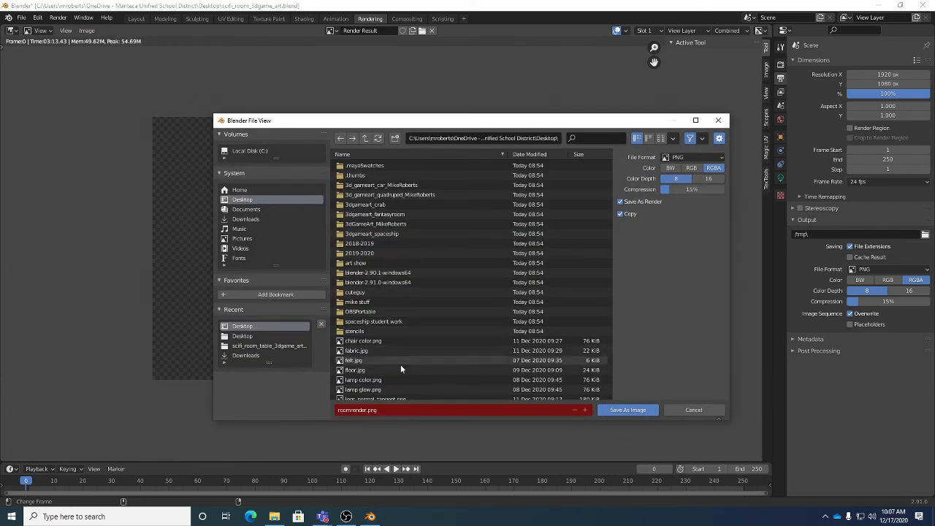
{"action": "scroll", "coordinate": [402, 361], "scroll_direction": "down", "scroll_amount": 2}
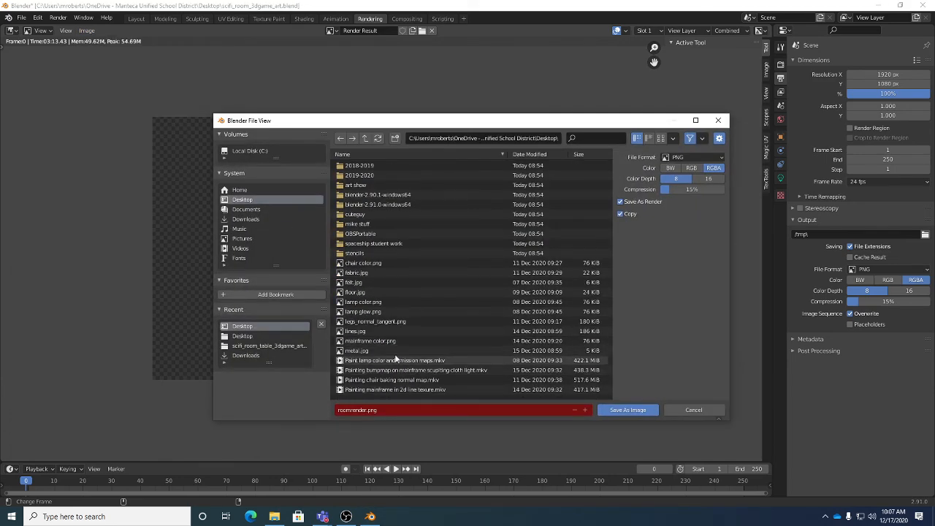
{"action": "scroll", "coordinate": [394, 358], "scroll_direction": "down", "scroll_amount": 4}
{"action": "scroll", "coordinate": [395, 357], "scroll_direction": "down", "scroll_amount": 4}
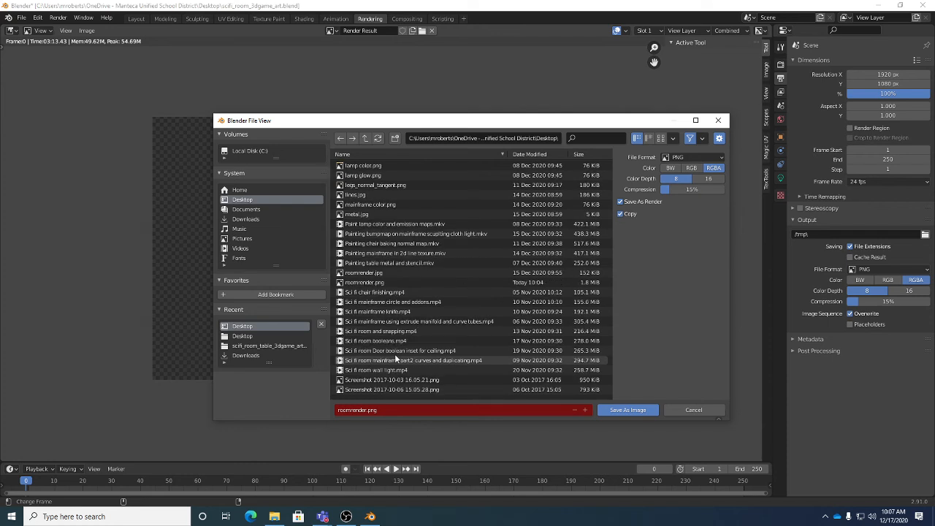
{"action": "left_click", "coordinate": [408, 408]}
{"action": "left_click", "coordinate": [408, 409]}
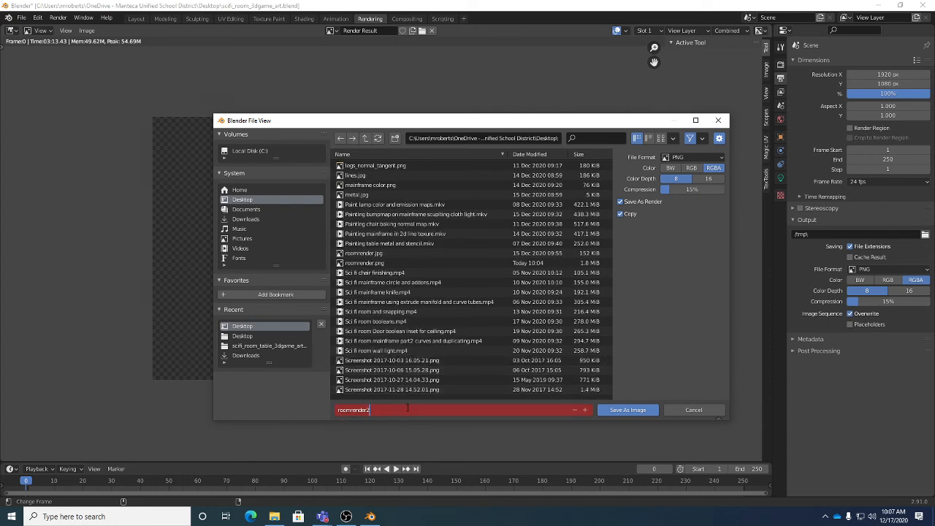
{"action": "type", "text": "2"}
{"action": "key", "text": "Return"}
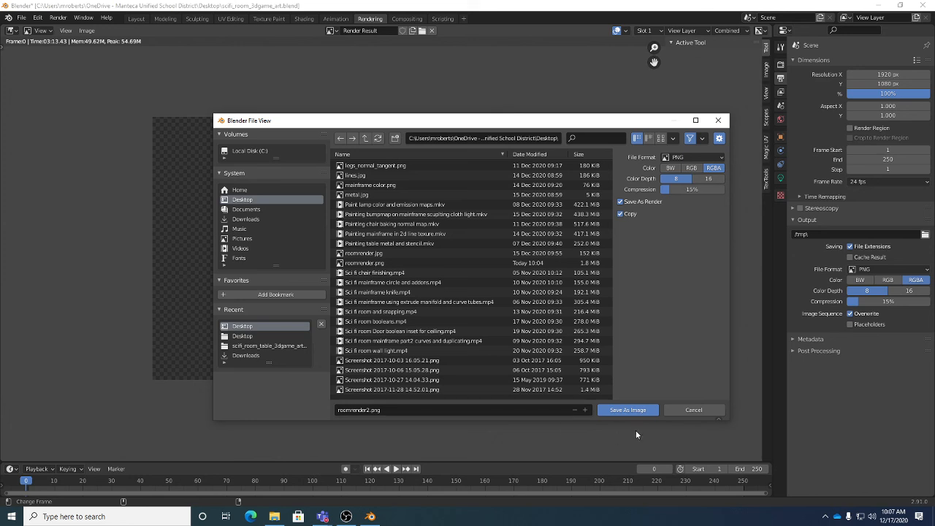
{"action": "left_click", "coordinate": [628, 409]}
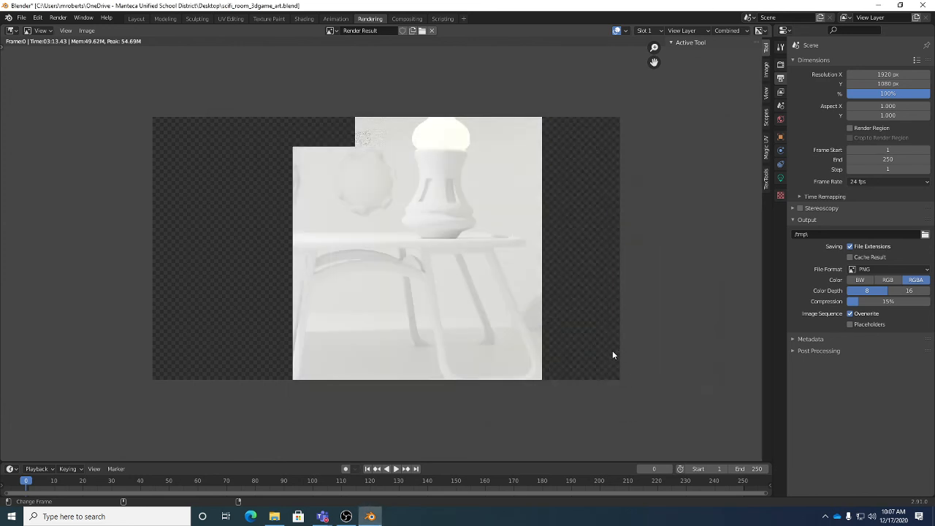
Step: Clear the open windows off the desktop, view the saved roomrender2 image, and close the viewer
{"action": "left_click", "coordinate": [878, 5]}
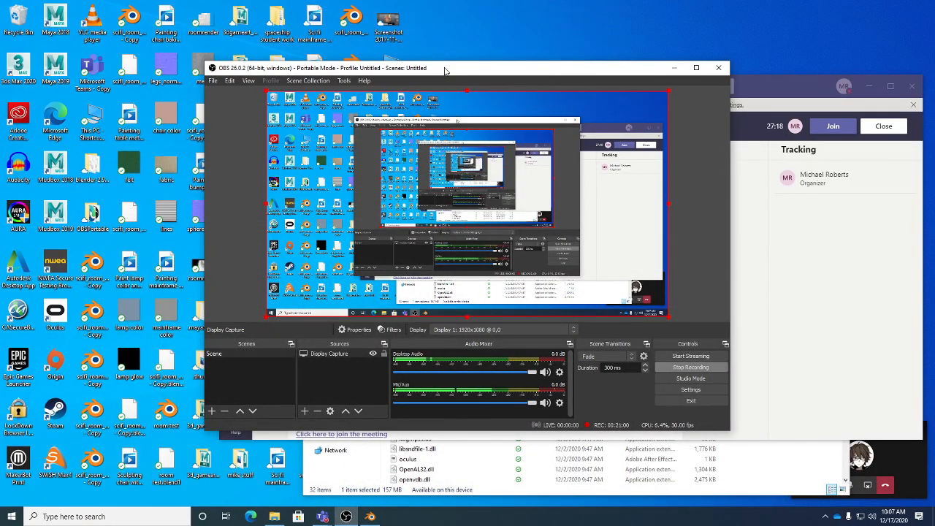
{"action": "left_click_drag", "start_coordinate": [446, 71], "coordinate": [532, 59]}
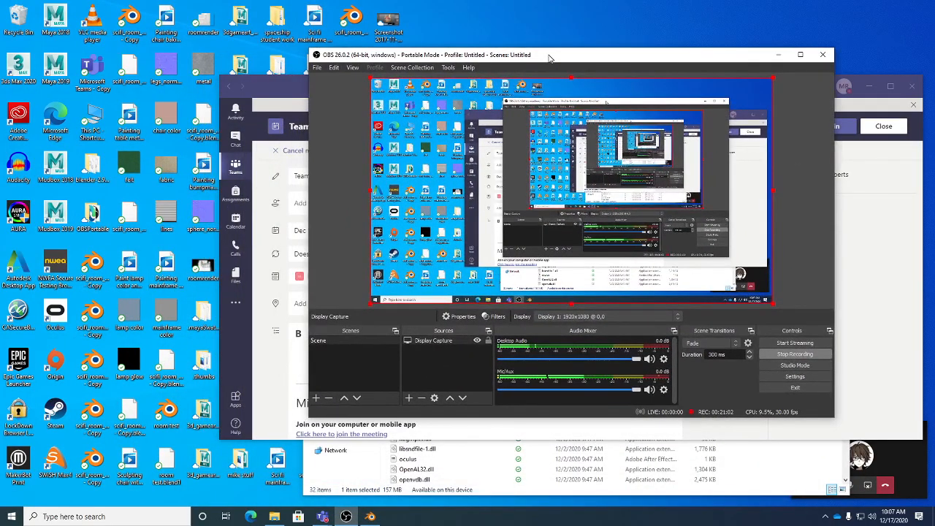
{"action": "left_click_drag", "start_coordinate": [295, 88], "coordinate": [81, 173]}
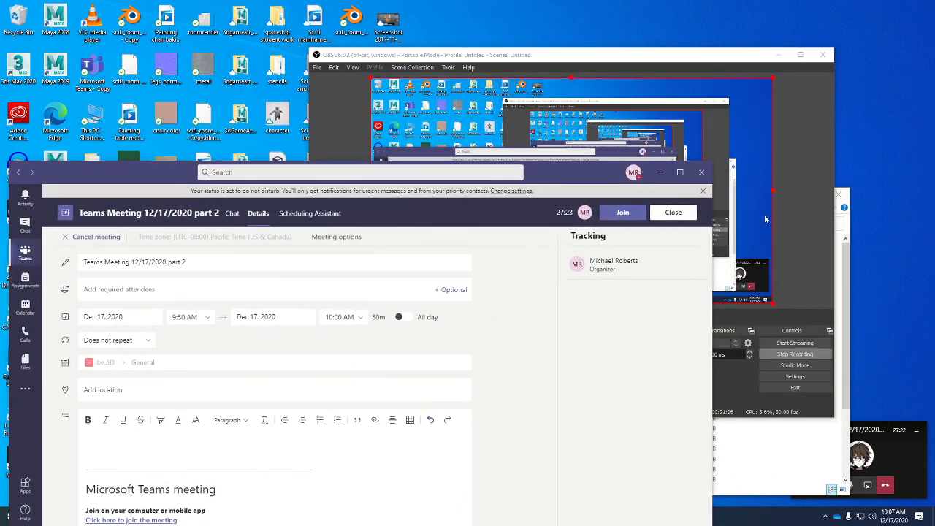
{"action": "left_click", "coordinate": [845, 198]}
{"action": "left_click", "coordinate": [778, 56]}
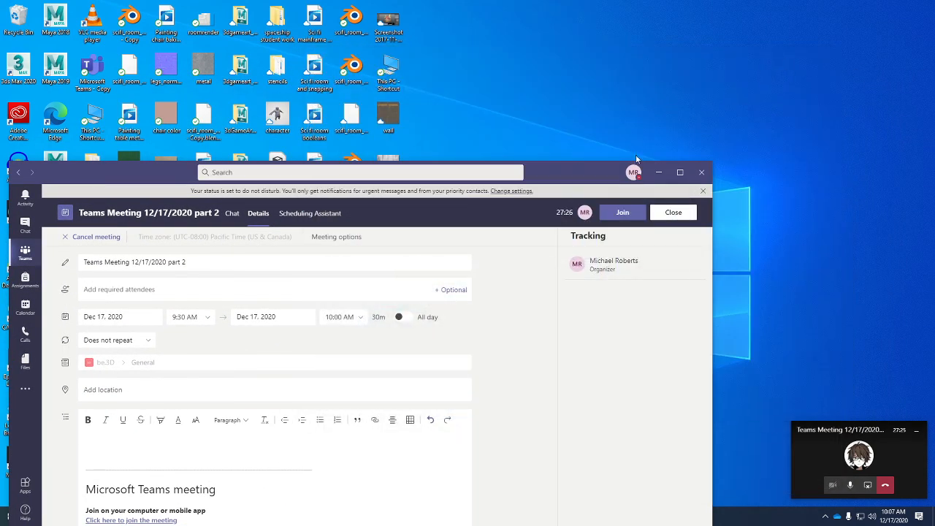
{"action": "left_click", "coordinate": [659, 173]}
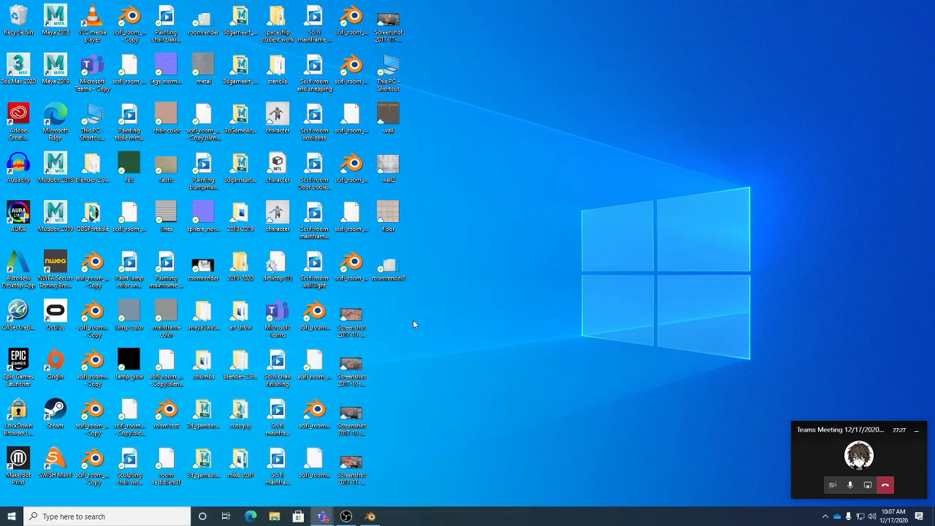
{"action": "double_click", "coordinate": [394, 273]}
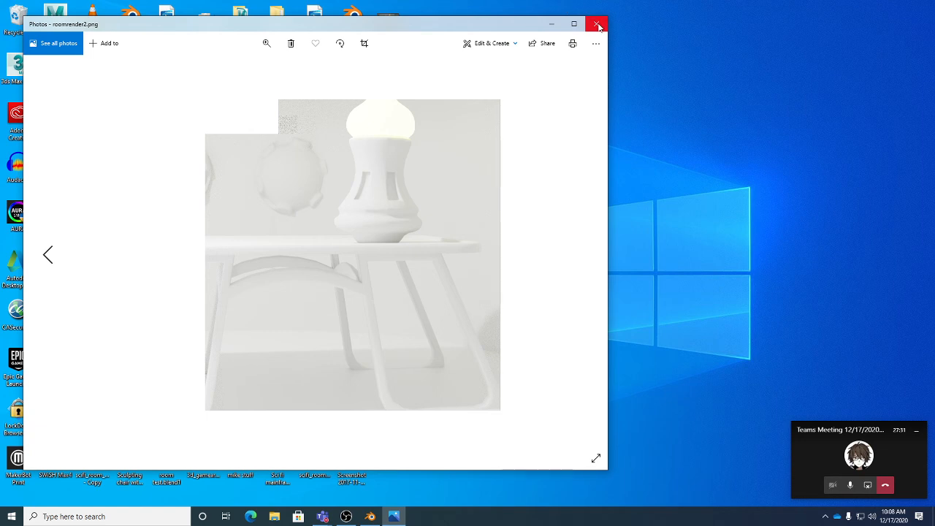
{"action": "left_click", "coordinate": [596, 24]}
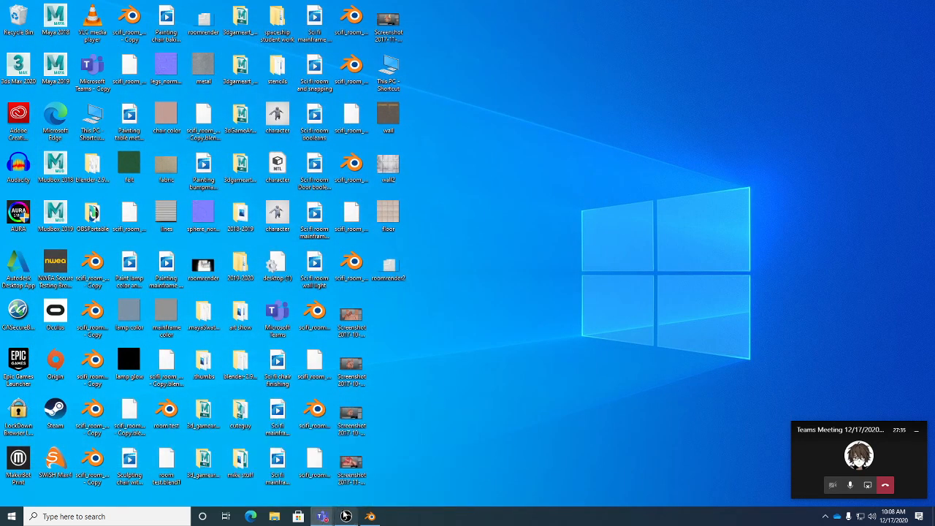
Step: Return to Blender and compare the Render Result with the Viewer Node image, leaving the Viewer Node displayed
{"action": "left_click", "coordinate": [371, 516]}
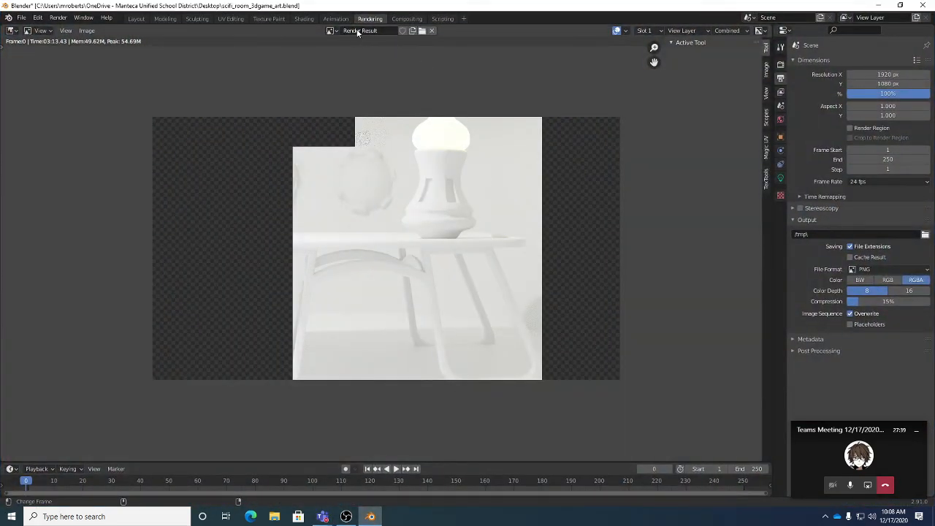
{"action": "left_click", "coordinate": [330, 30]}
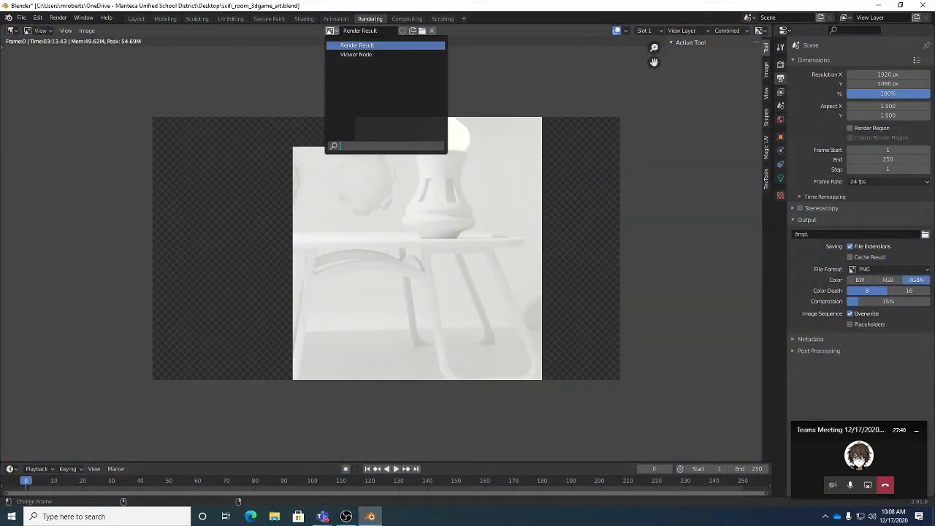
{"action": "left_click", "coordinate": [356, 55]}
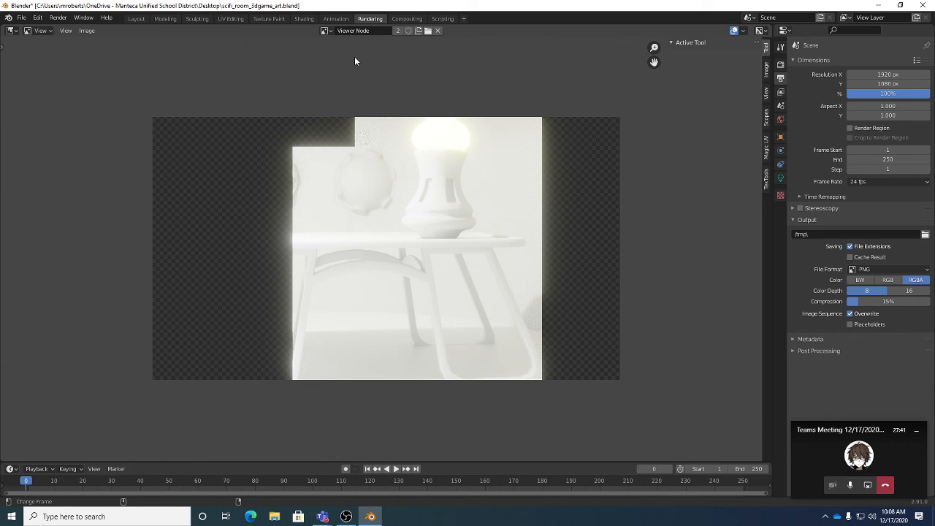
{"action": "left_click", "coordinate": [326, 31]}
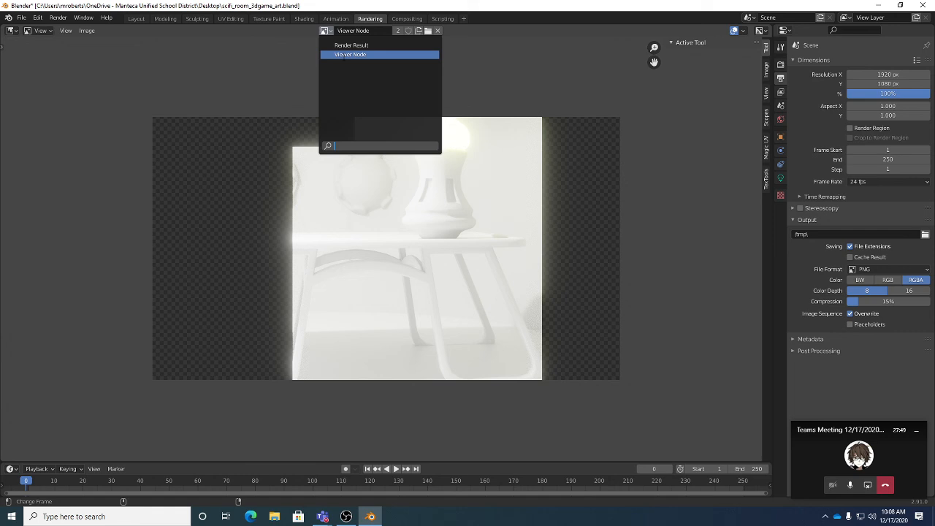
{"action": "left_click", "coordinate": [342, 45]}
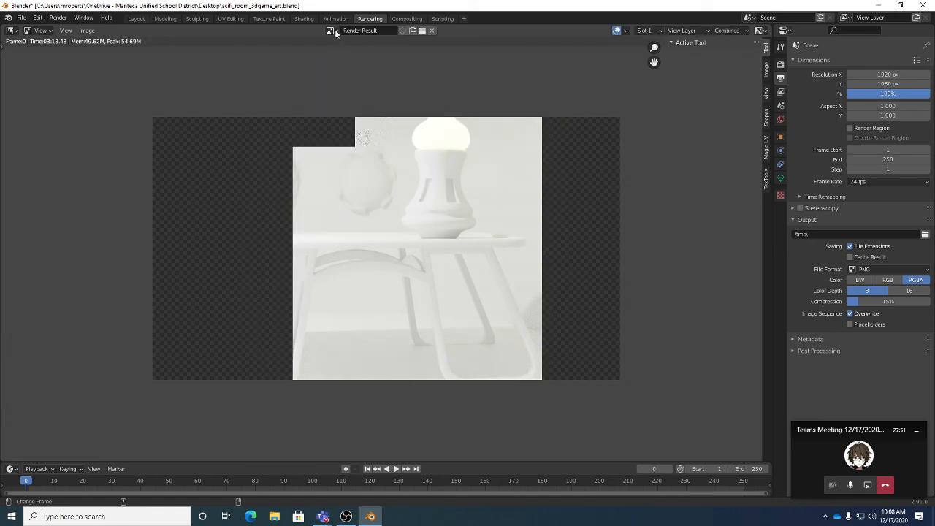
{"action": "left_click", "coordinate": [330, 30]}
{"action": "left_click", "coordinate": [343, 56]}
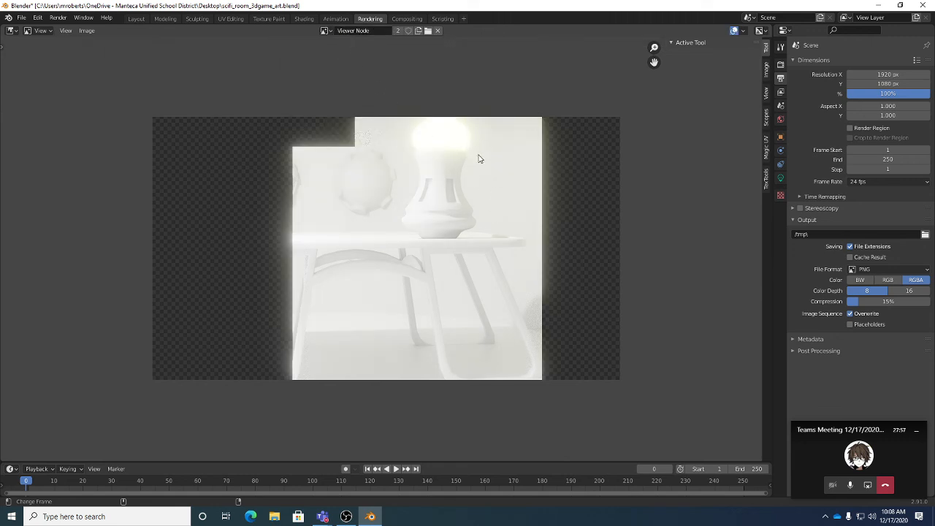
Step: Check the Glare node in the Compositing workspace, and save the Viewer Node image over roomrender2.png from the Rendering workspace
{"action": "left_click", "coordinate": [406, 18]}
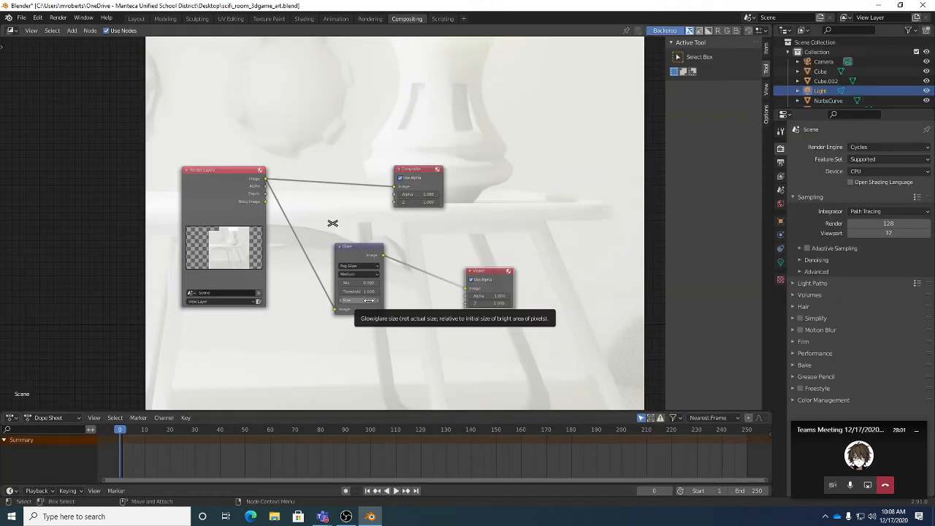
{"action": "left_click", "coordinate": [367, 19]}
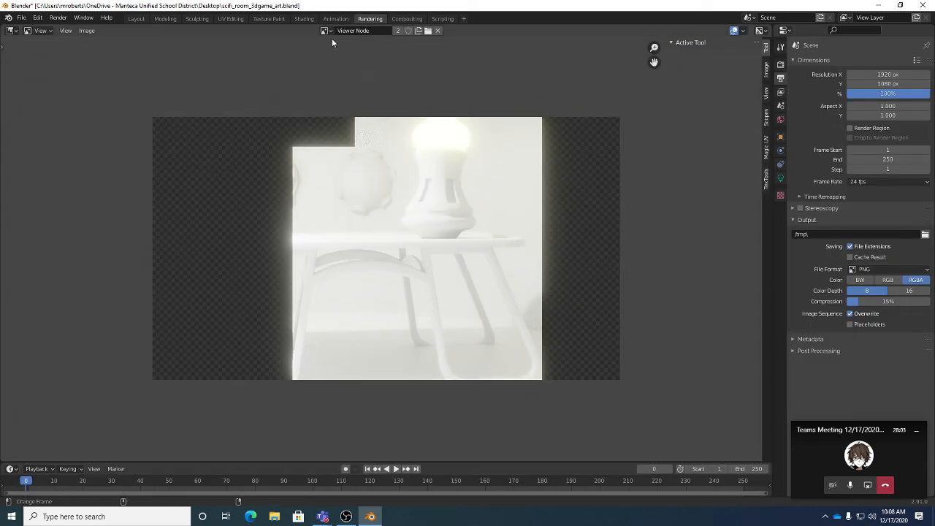
{"action": "left_click", "coordinate": [86, 30]}
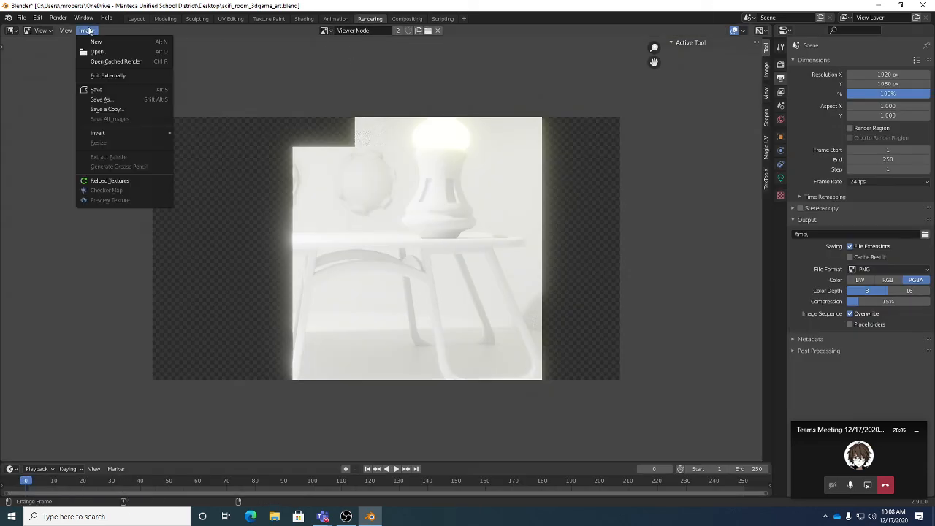
{"action": "left_click", "coordinate": [109, 90]}
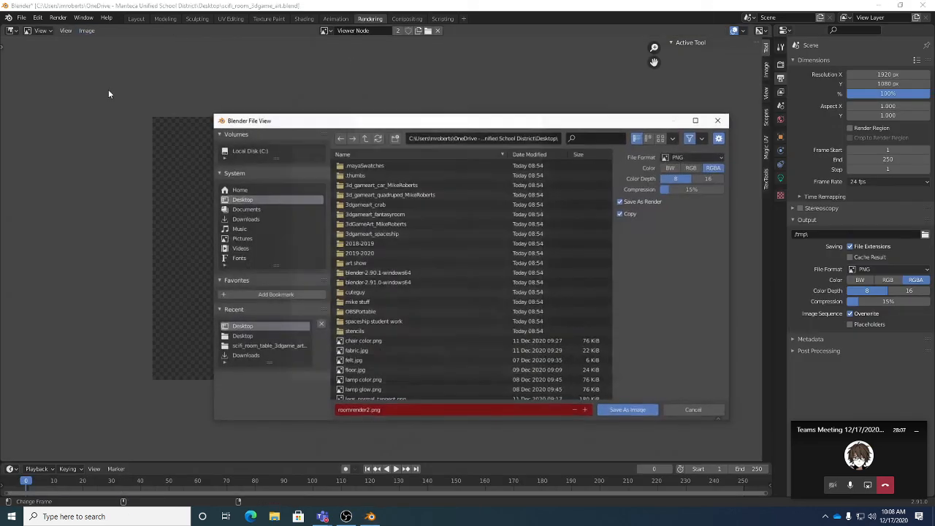
{"action": "left_click", "coordinate": [627, 410]}
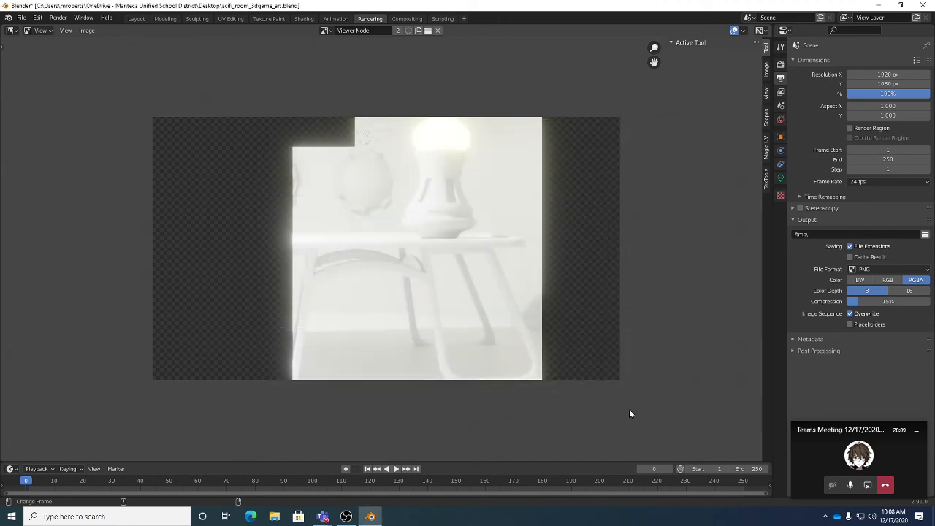
Step: Minimize Blender and open the overwritten roomrender2 image from the desktop to check the glow
{"action": "left_click", "coordinate": [878, 5]}
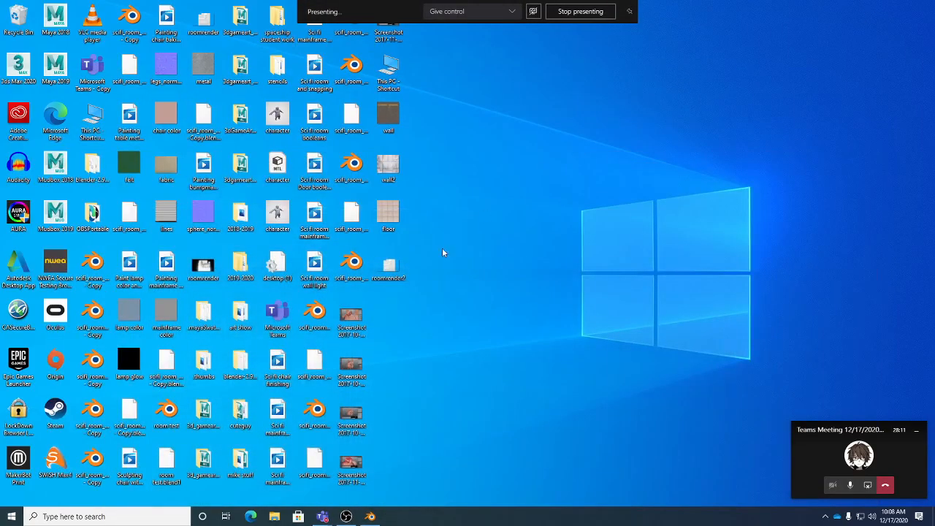
{"action": "double_click", "coordinate": [390, 267]}
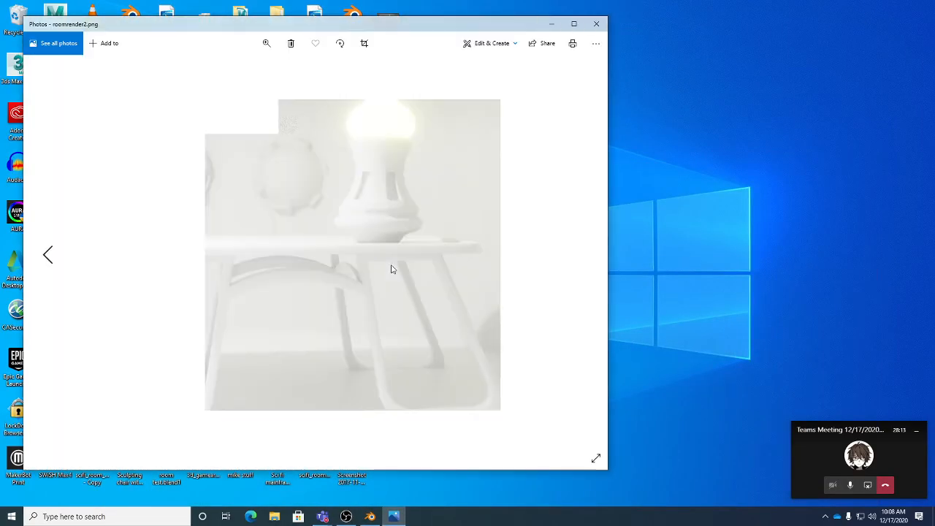